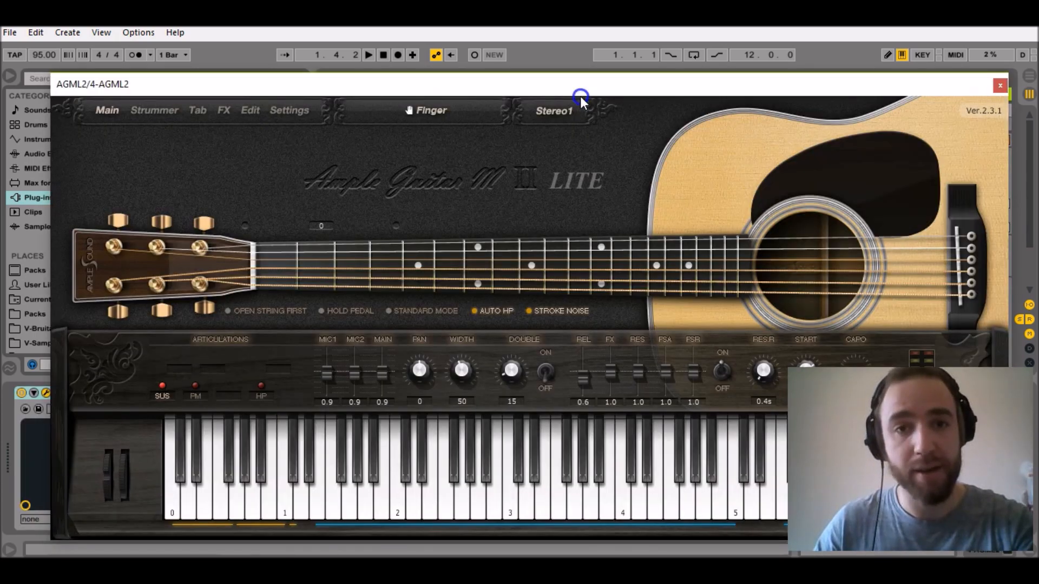
Turn on strum mode in the Strummer page and set chord 1 to B min.
click(154, 111)
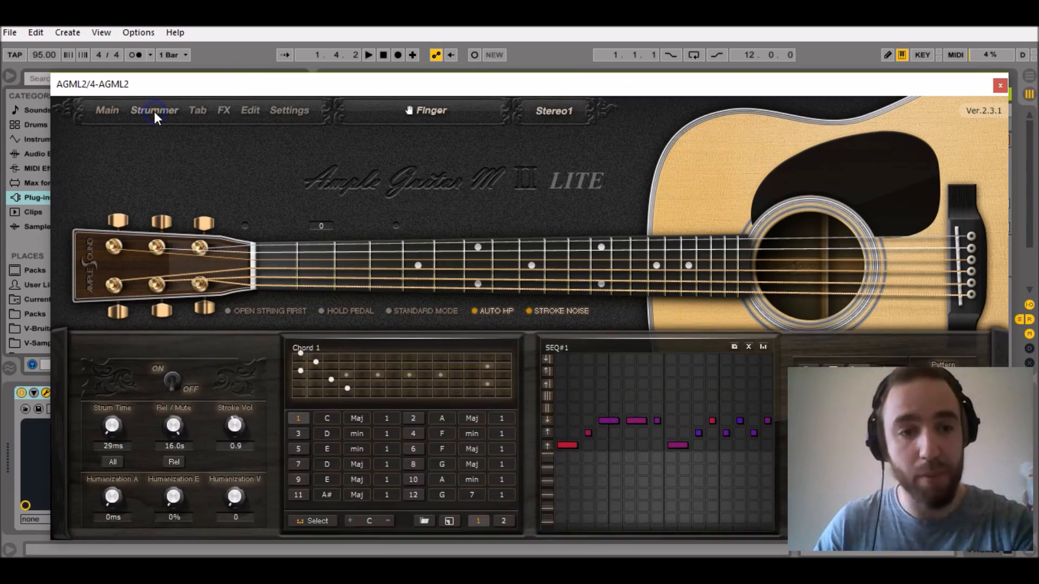
click(177, 378)
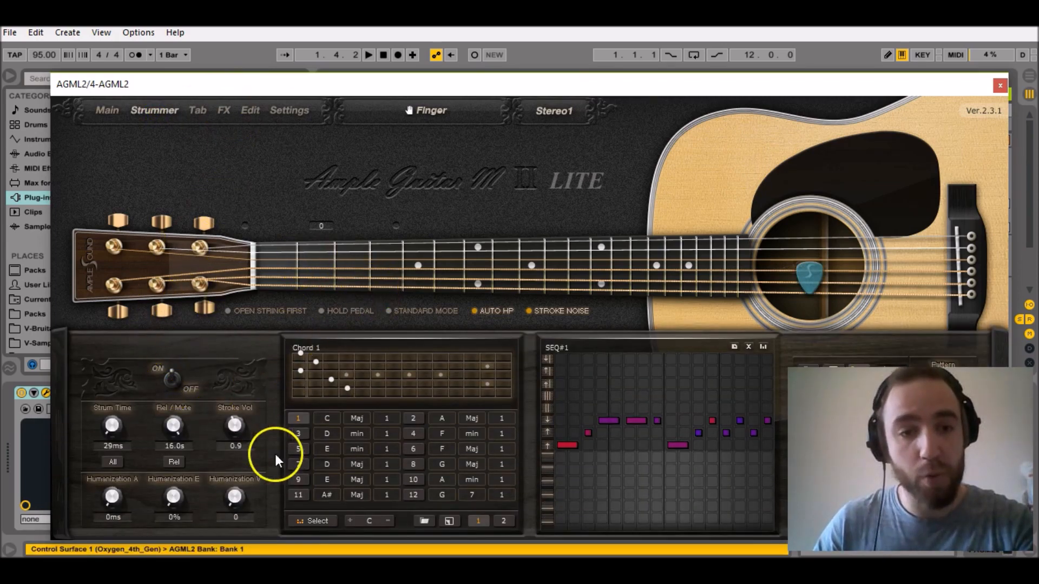
click(329, 418)
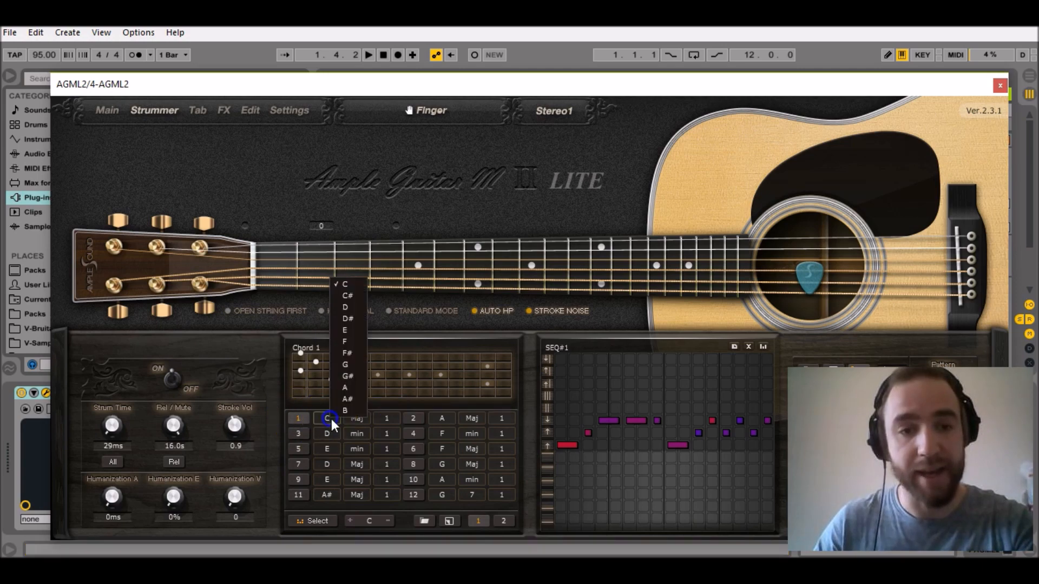
click(354, 410)
click(356, 418)
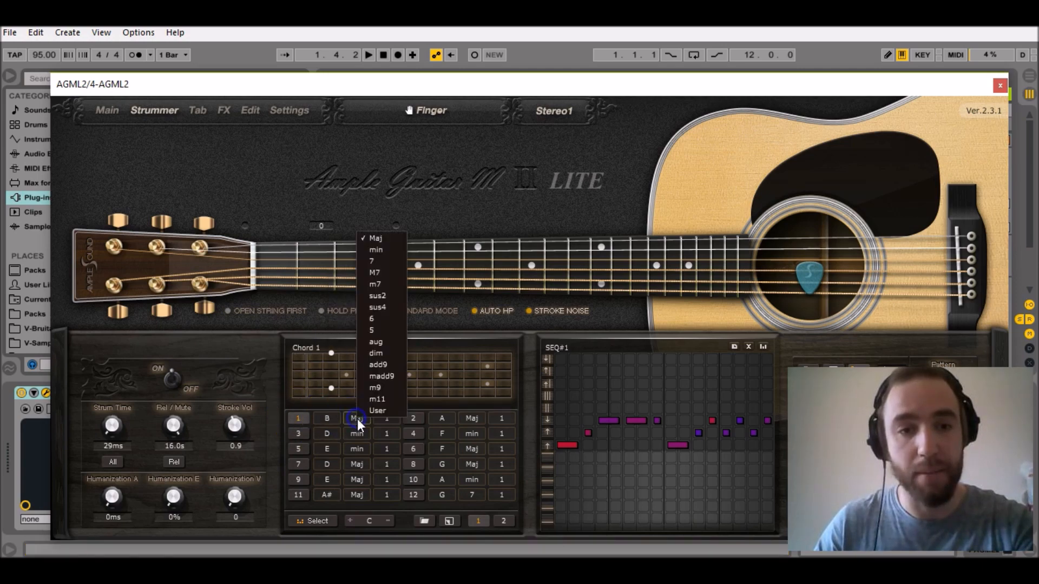
click(381, 249)
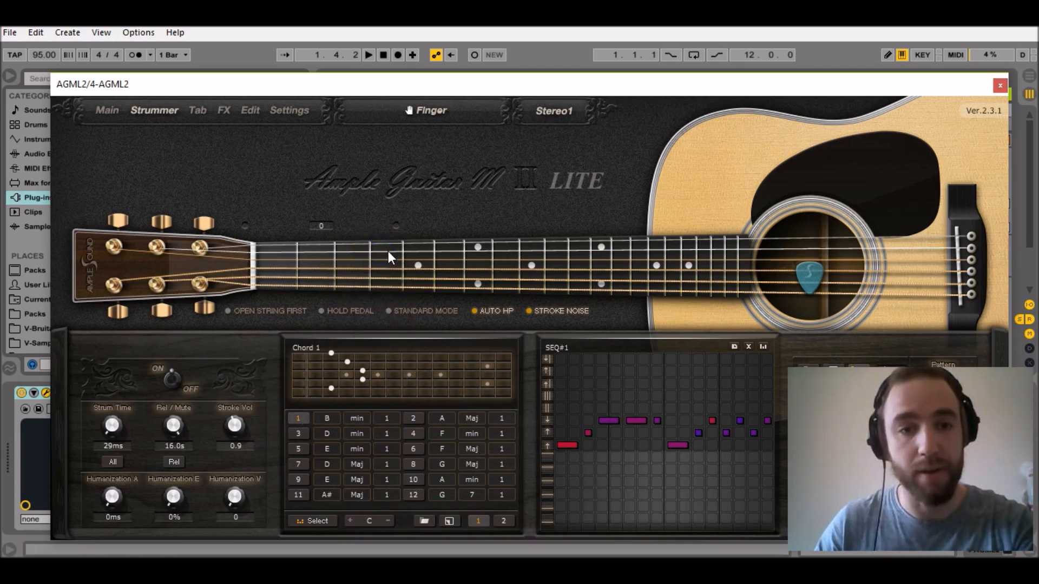
click(391, 256)
click(662, 323)
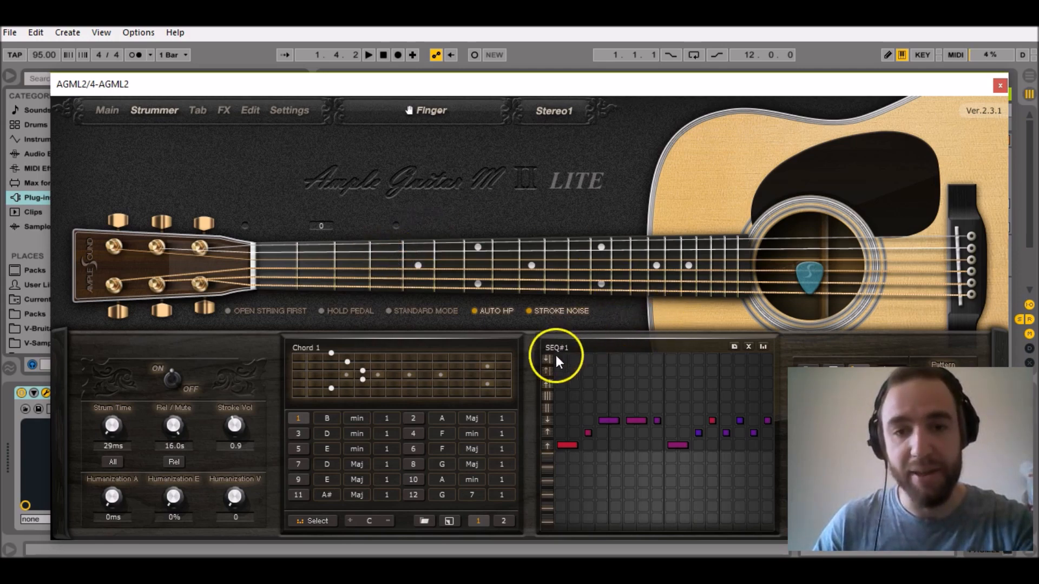
Clear the SEQ#1 pattern and enter a C4 stroke lasting from step 1 through step 3.
click(748, 347)
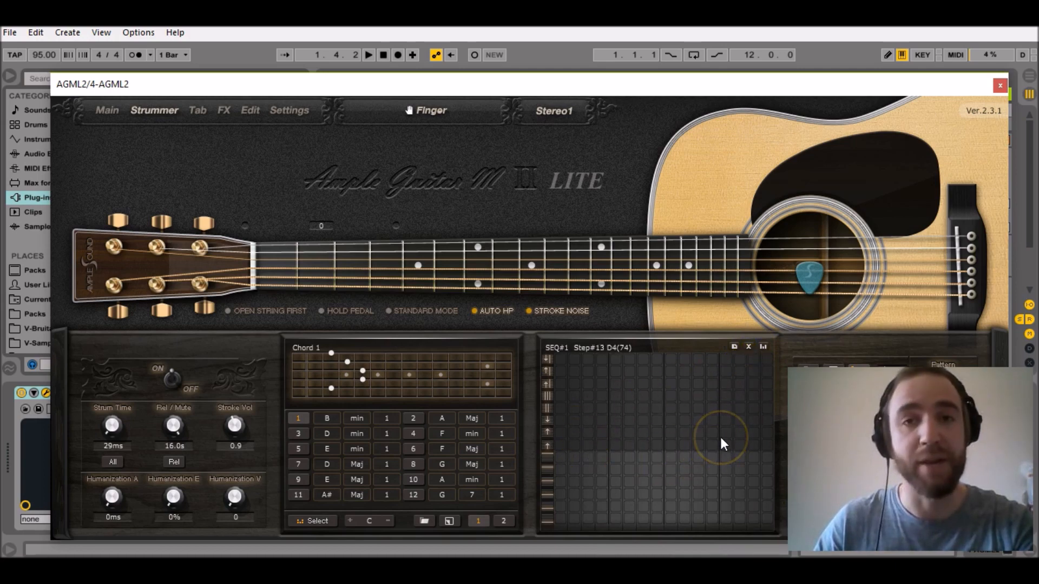
click(695, 427)
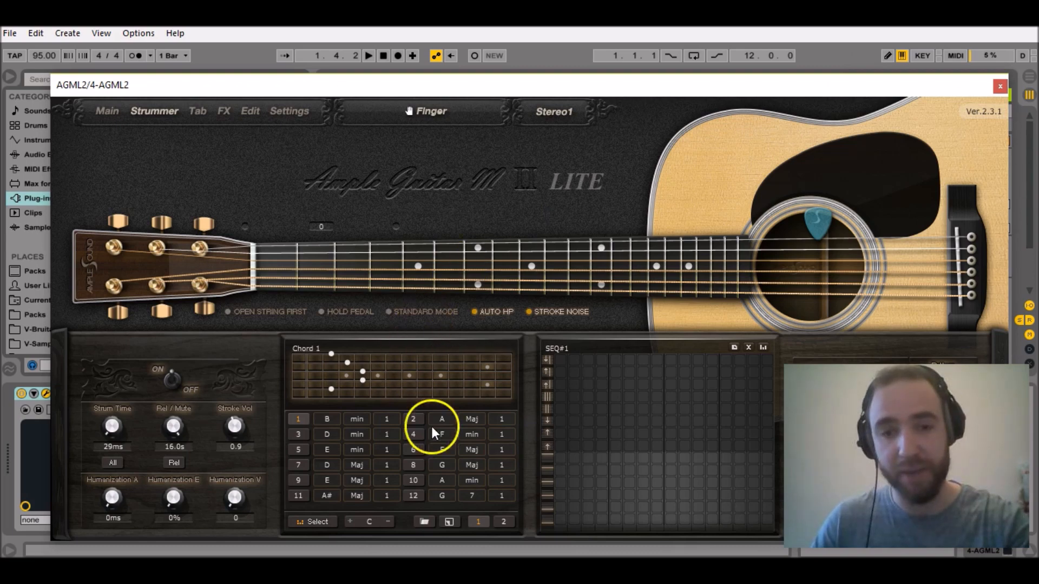
click(558, 446)
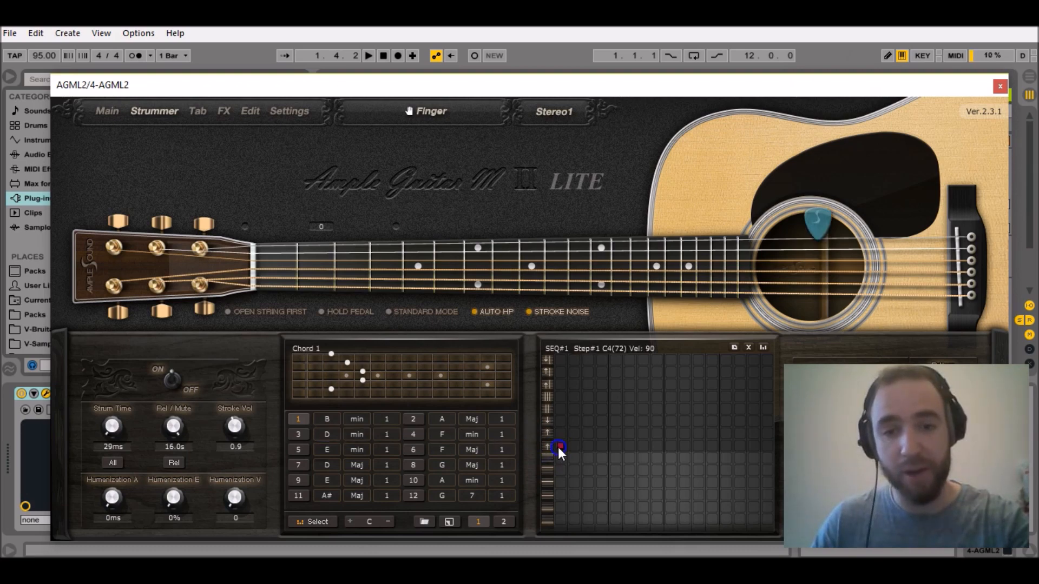
drag(557, 447, 583, 449)
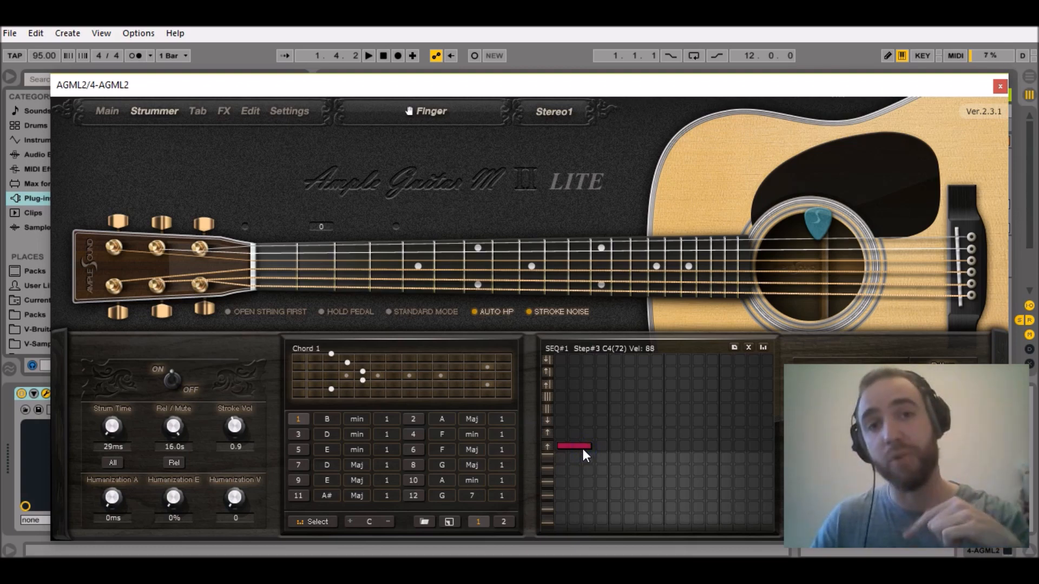
Add an Upstroke-Open (E4) at step 4 of SEQ#1 and audition that articulation.
click(586, 438)
click(601, 421)
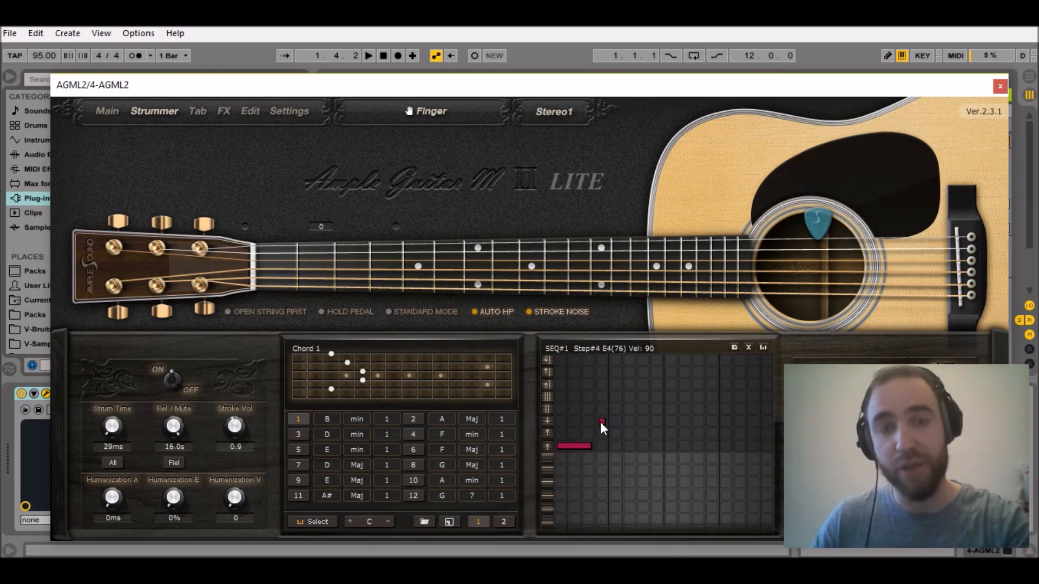
click(550, 420)
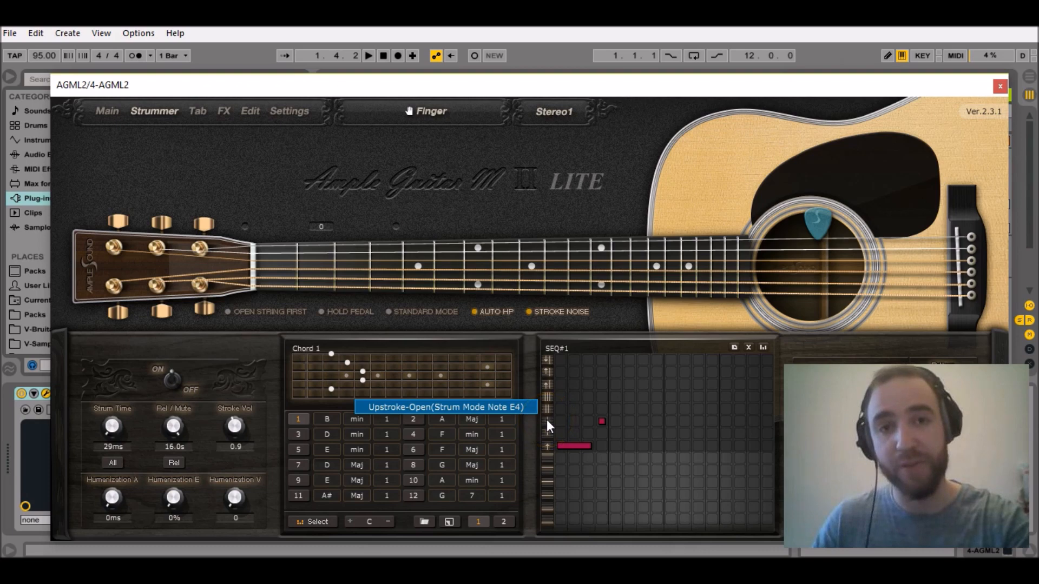
click(547, 420)
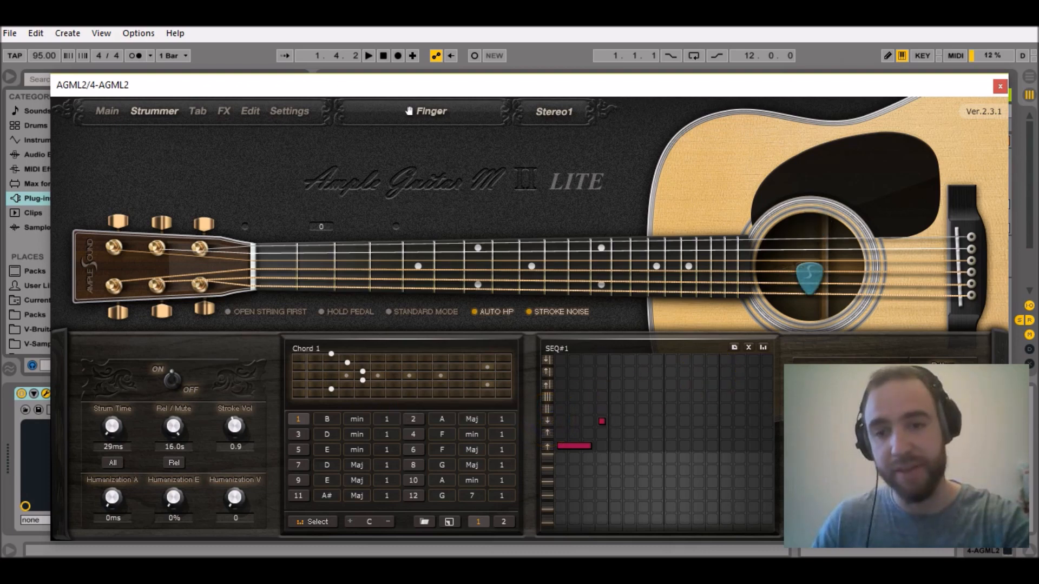
Add a Mute 2 (F#4) at step 5 and a Downstroke-Treble-Open (D4) over steps 7 and 8 of SEQ#1.
click(835, 447)
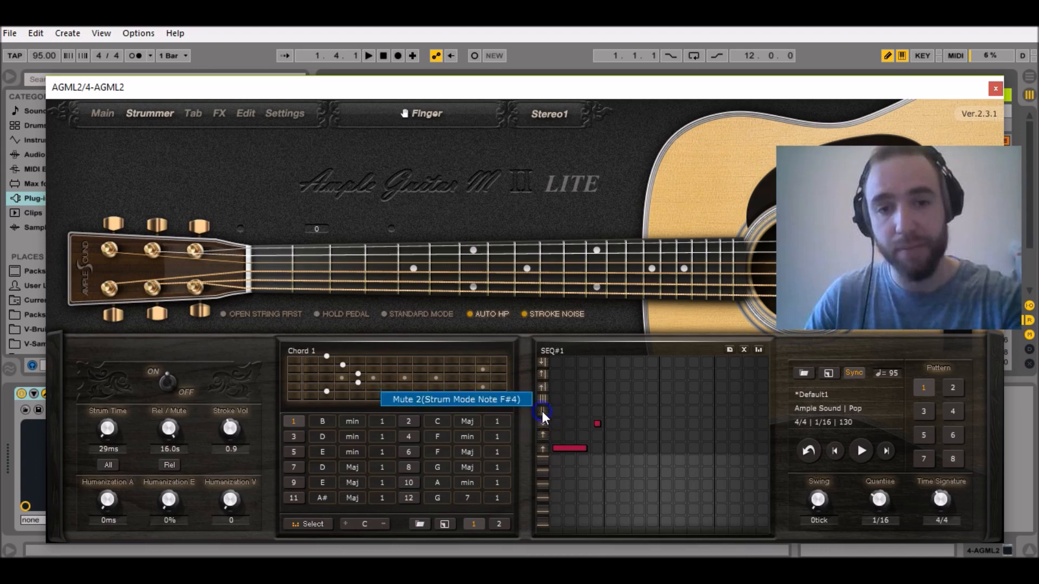
click(608, 412)
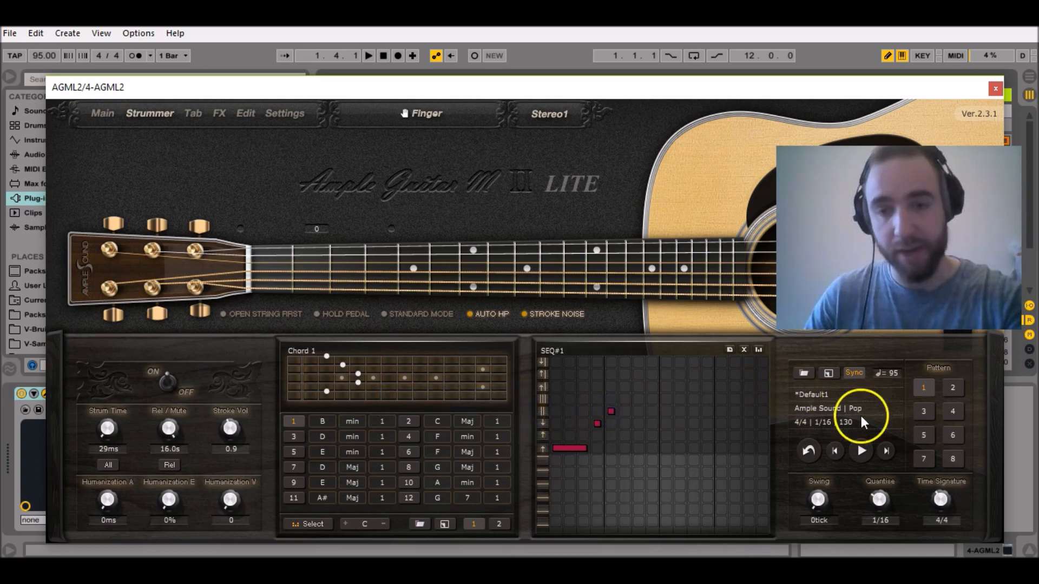
click(866, 452)
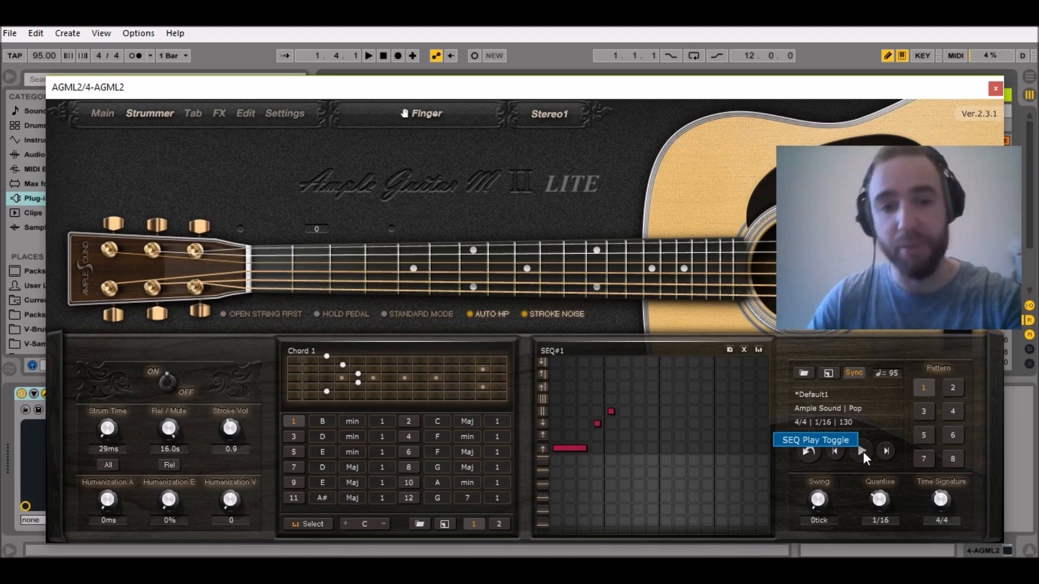
click(466, 422)
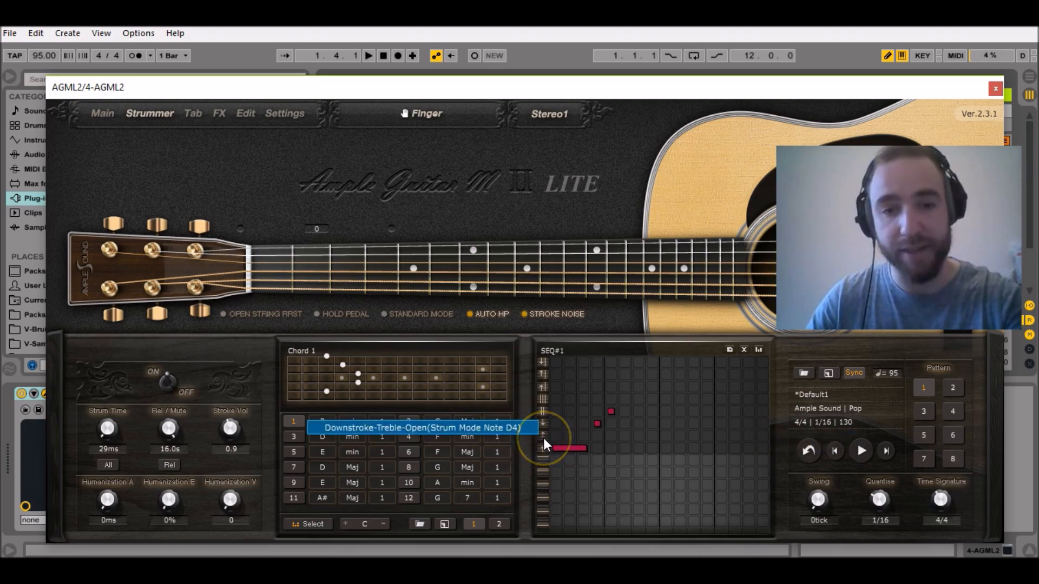
click(638, 435)
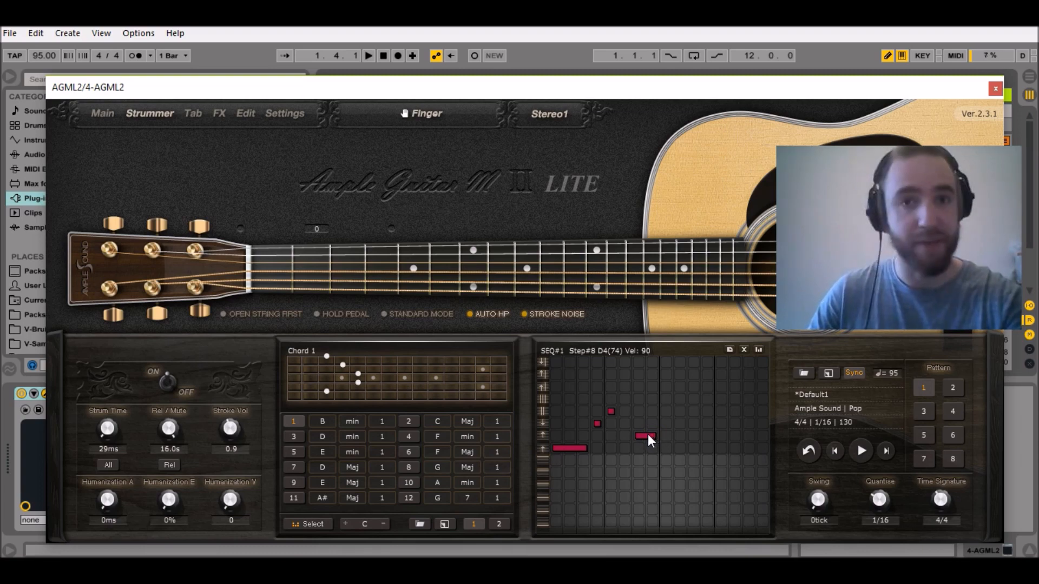
Select chord 2 and set it to B min.
click(406, 427)
click(435, 422)
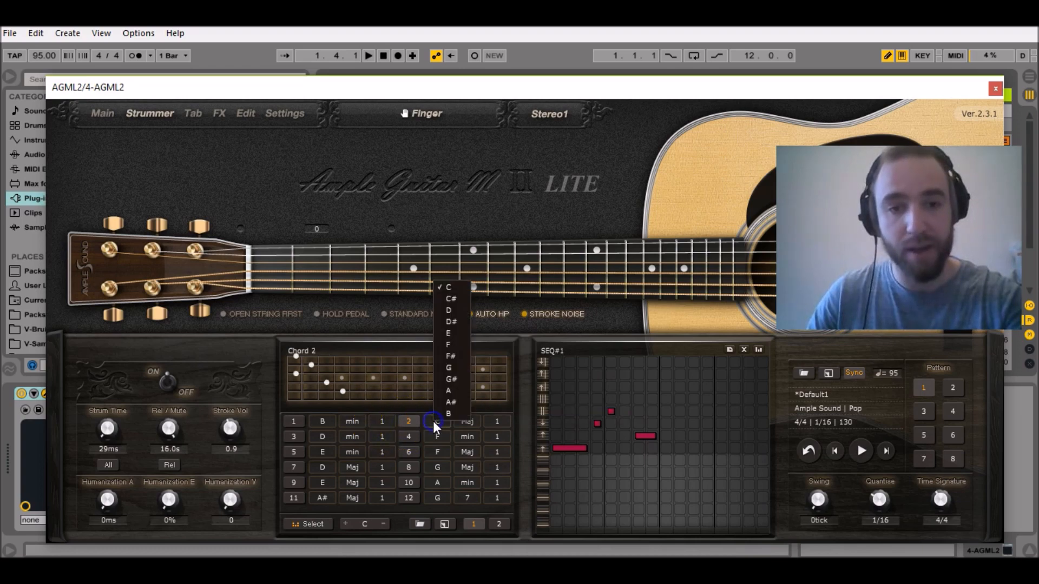
click(442, 414)
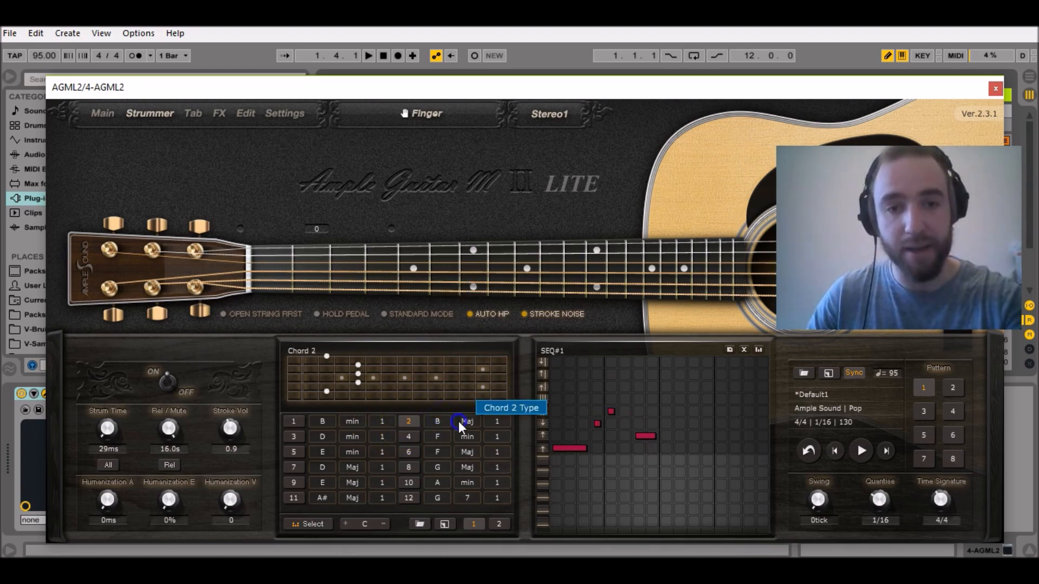
click(460, 421)
click(476, 253)
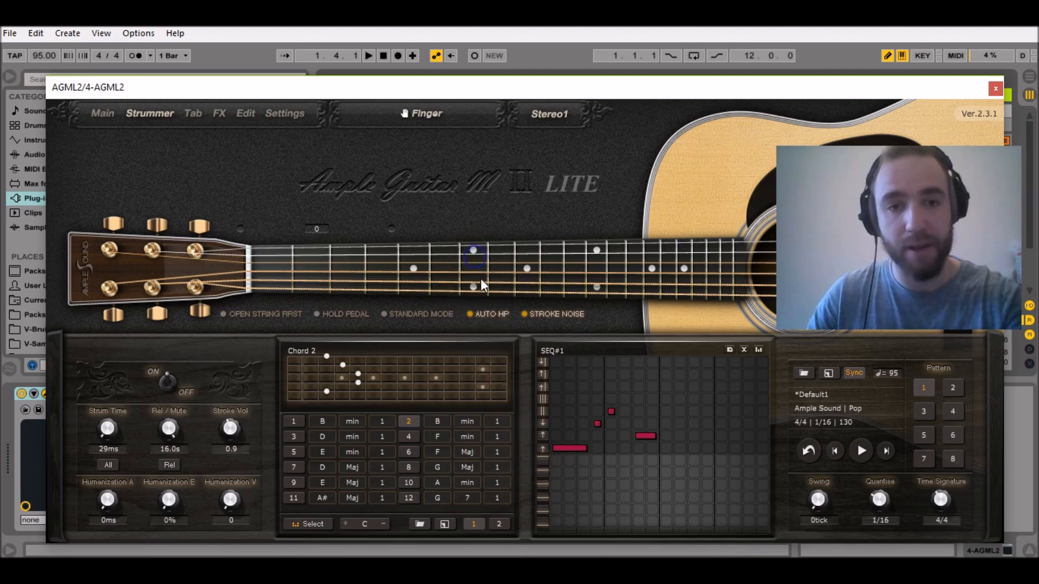
Change chord 2 to type m7 with voicing 2, and preview the strum sequence.
click(467, 421)
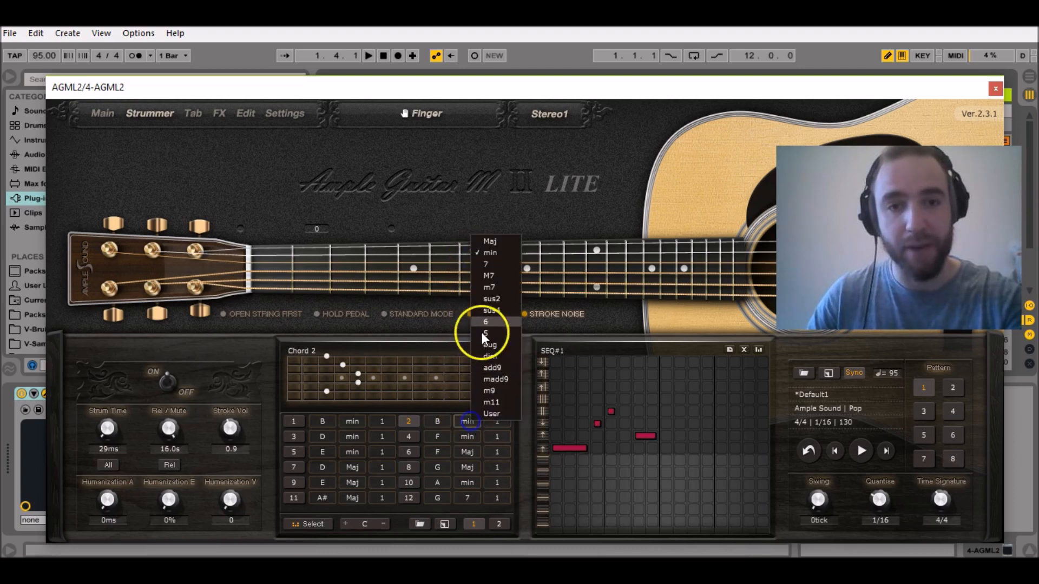
click(505, 287)
click(496, 421)
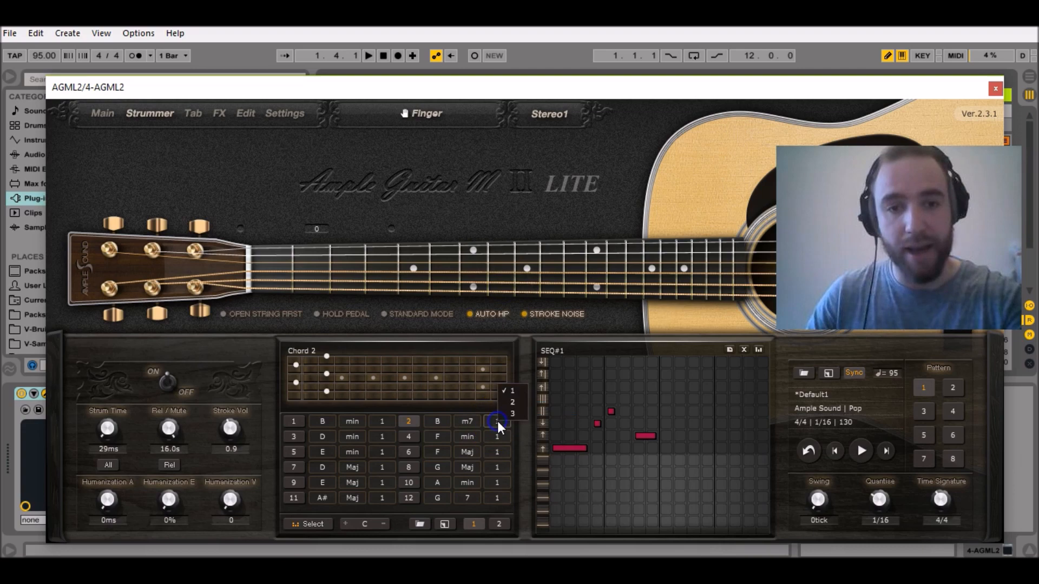
click(514, 402)
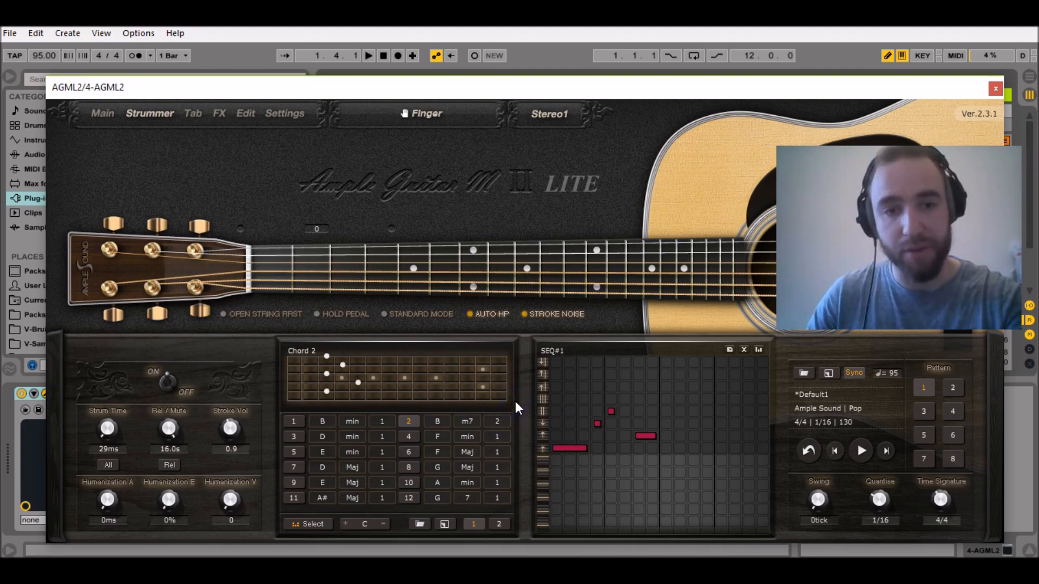
click(857, 453)
click(857, 454)
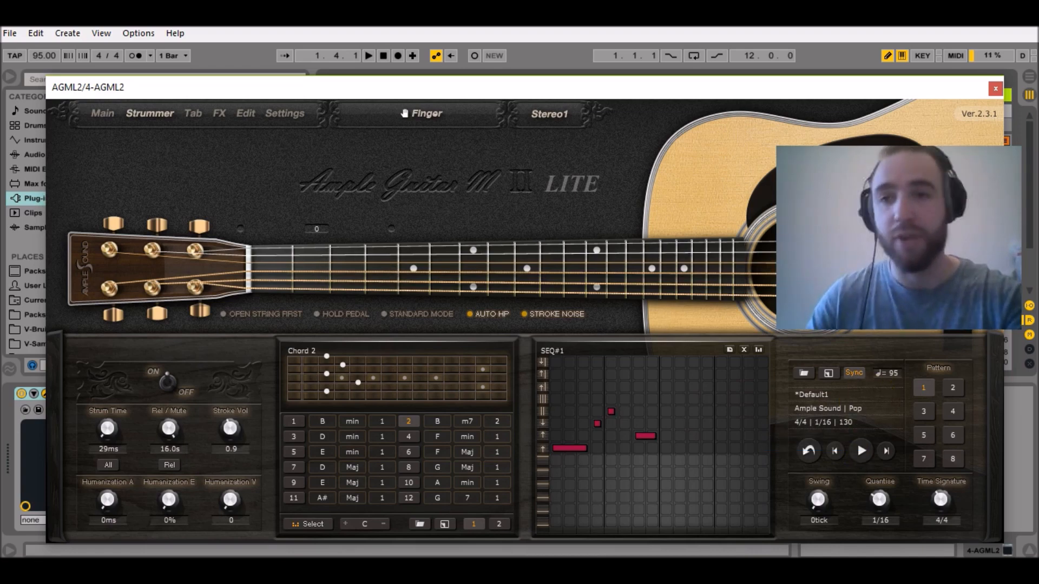
Close the plug-in window and insert a MIDI clip in track 4's first slot with a loop length of 4 bars.
click(995, 88)
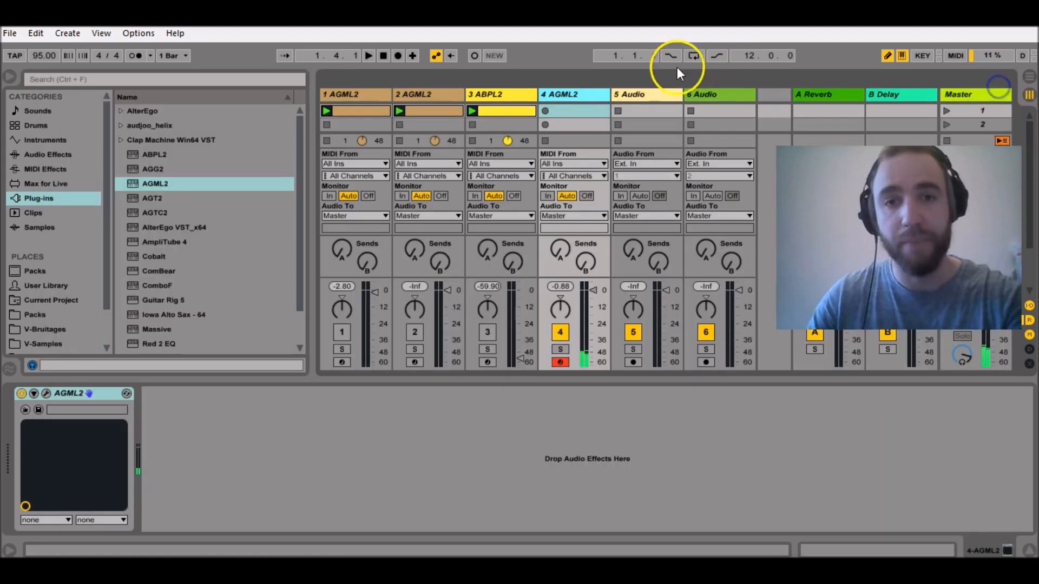
right_click(574, 110)
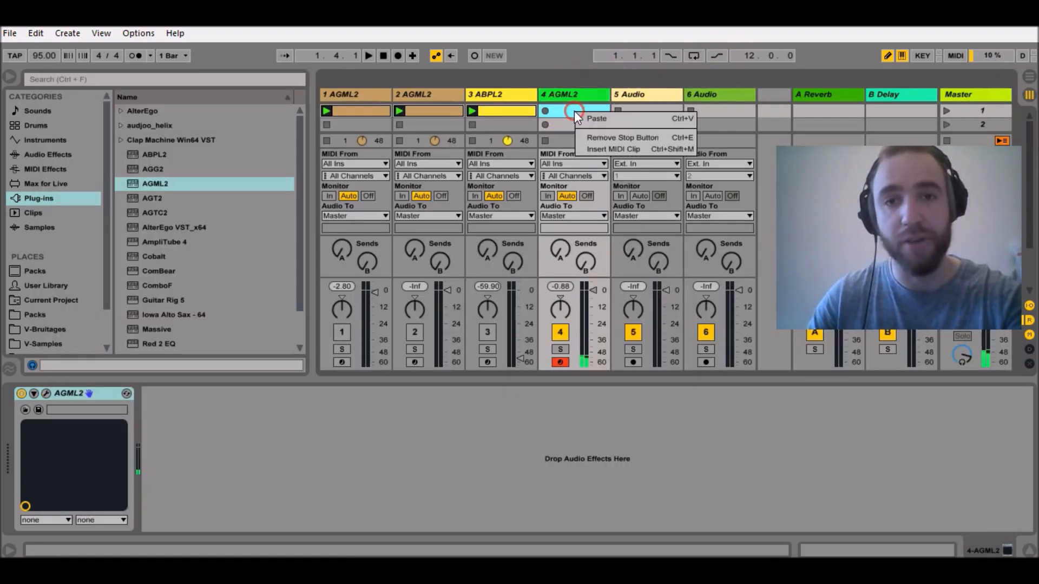
click(611, 149)
click(141, 523)
text(4)
key(Return)
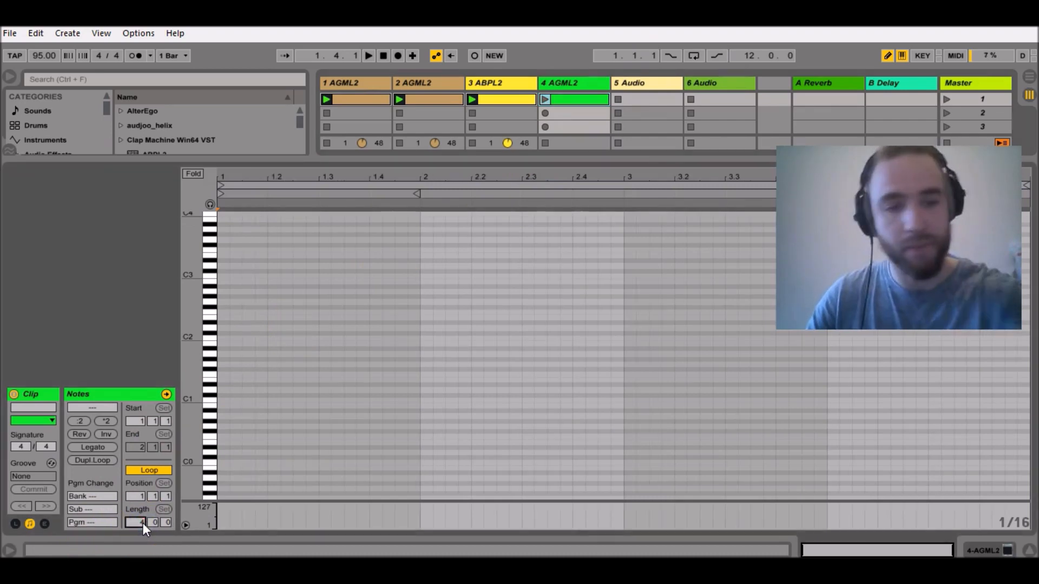
Draw a sixteenth-note C1 and a one-bar C3 from 1.1.1 plus a short C#1 just after 1.2.2, and launch the clip.
click(223, 400)
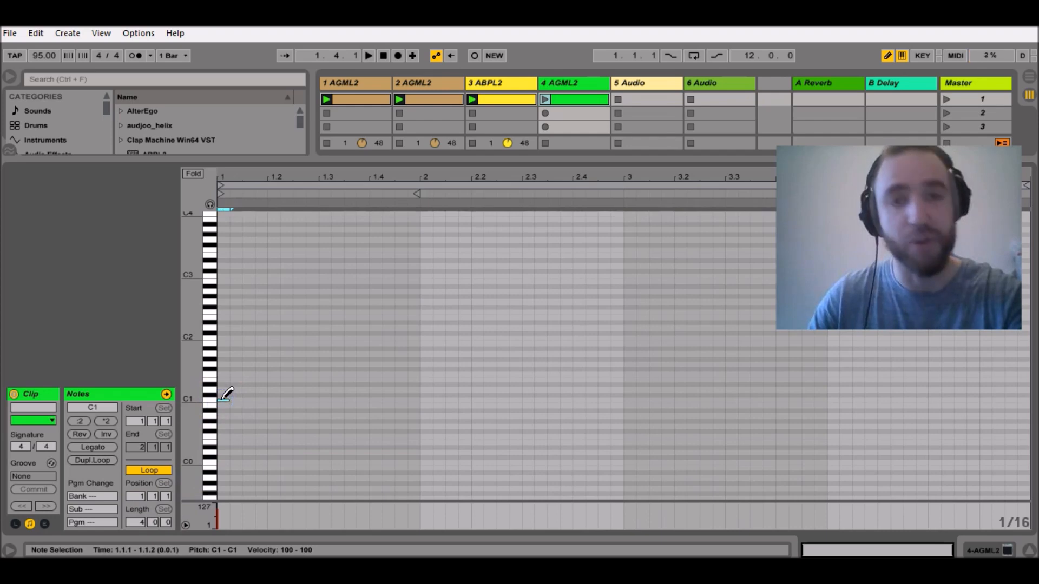
click(224, 275)
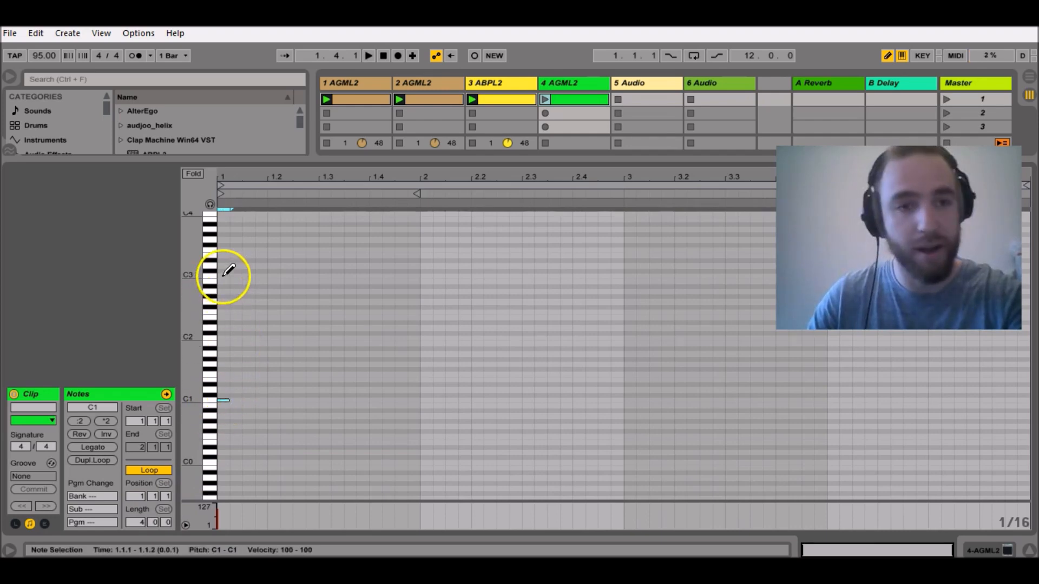
drag(224, 275, 415, 272)
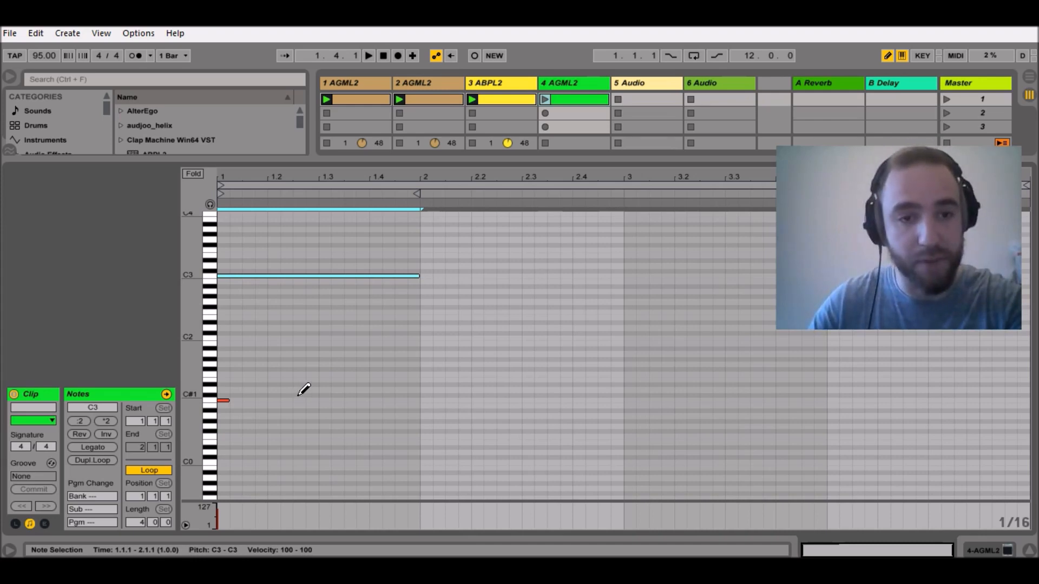
click(297, 396)
drag(294, 395, 290, 396)
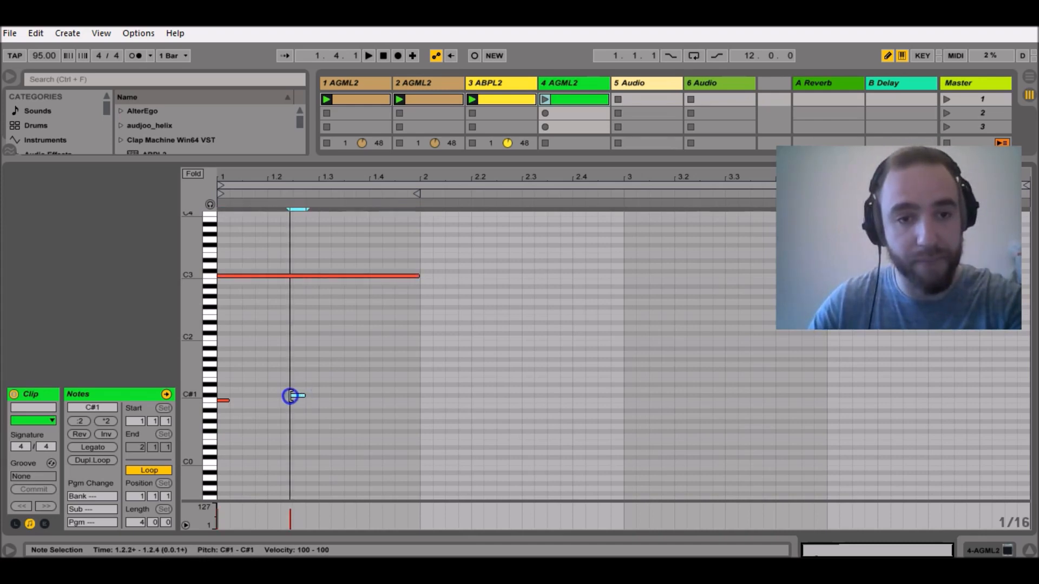
click(545, 99)
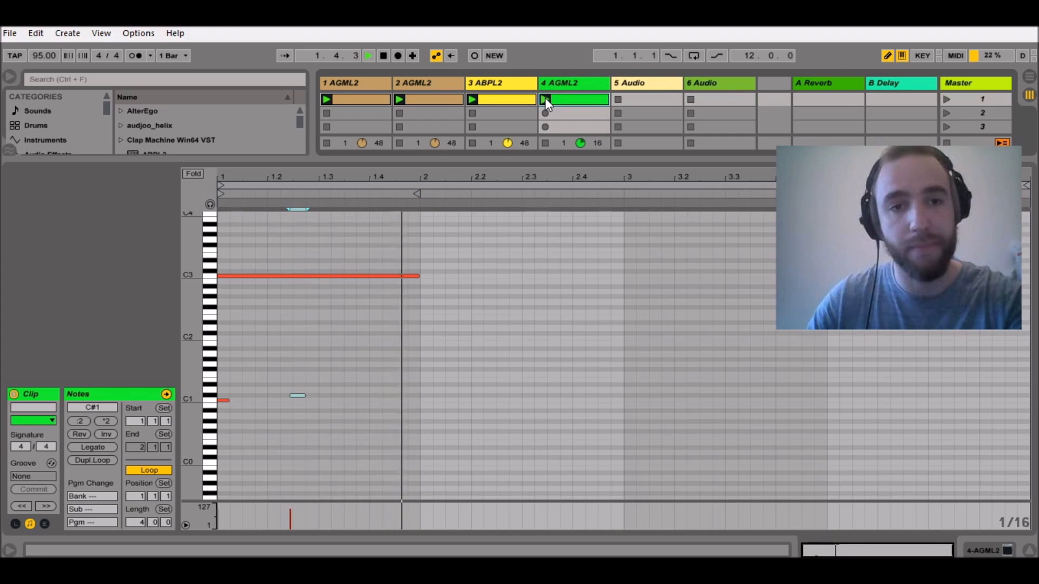
Reopen track 4's AGML2 plug-in and extend the D4 stroke in SEQ#1 to span steps 7 to 10.
click(387, 404)
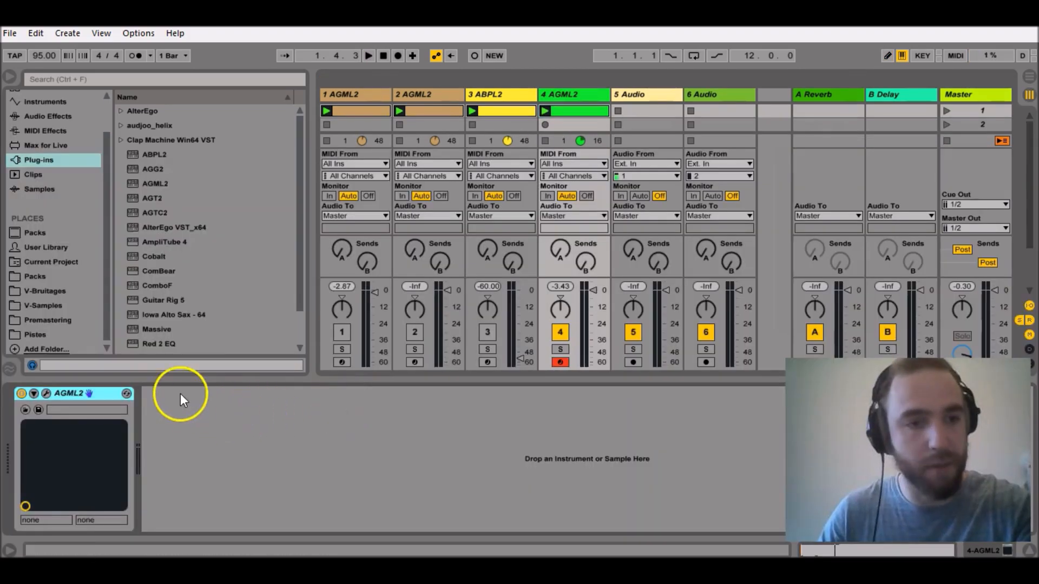
click(33, 394)
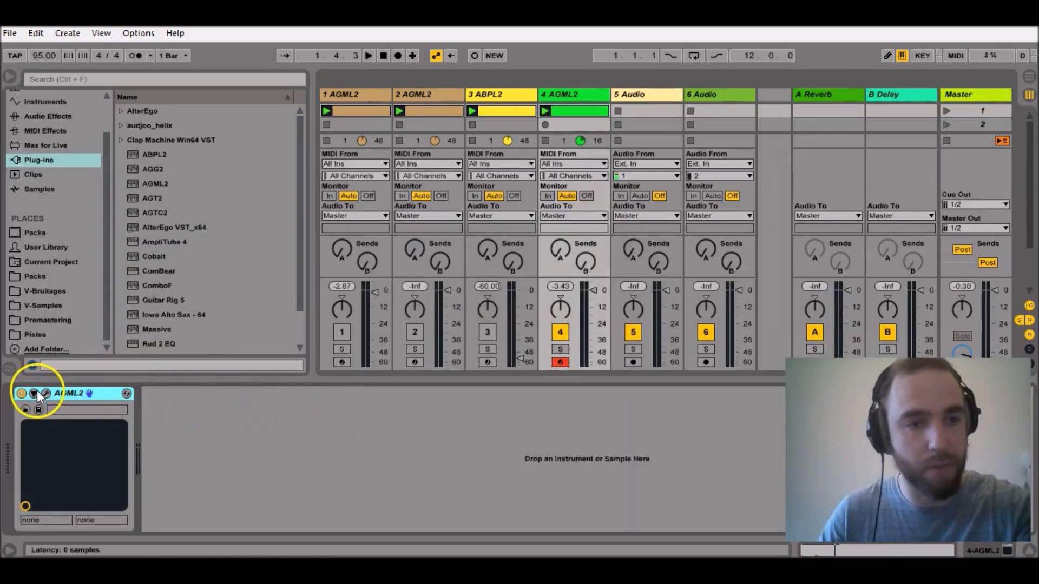
click(205, 427)
click(603, 190)
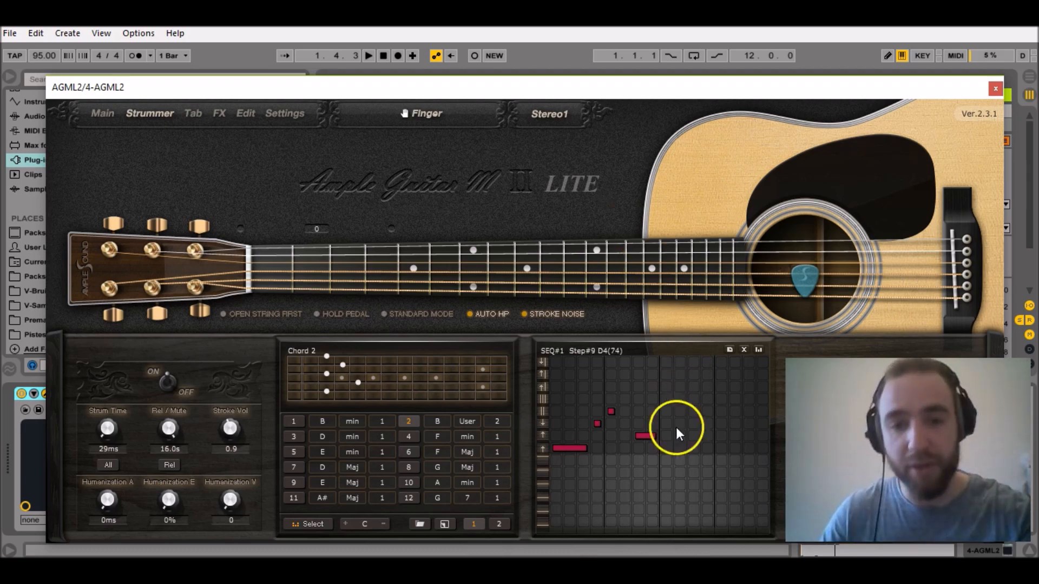
drag(655, 436, 676, 437)
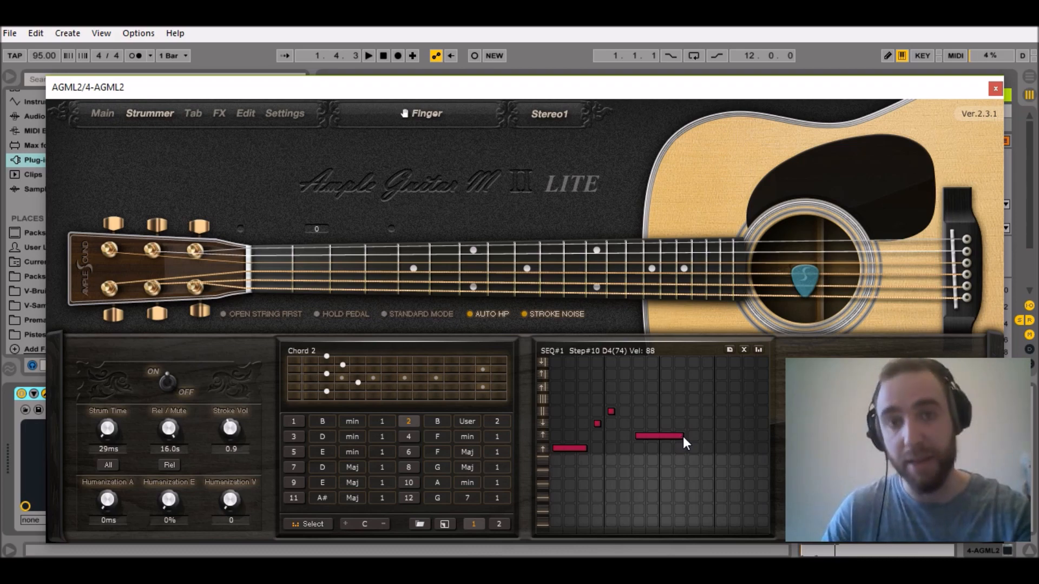
Add a string 5 arpeggio note on steps 11–12 and an E4 stroke on steps 13–14 of SEQ#1, and play the clip.
click(545, 511)
click(545, 511)
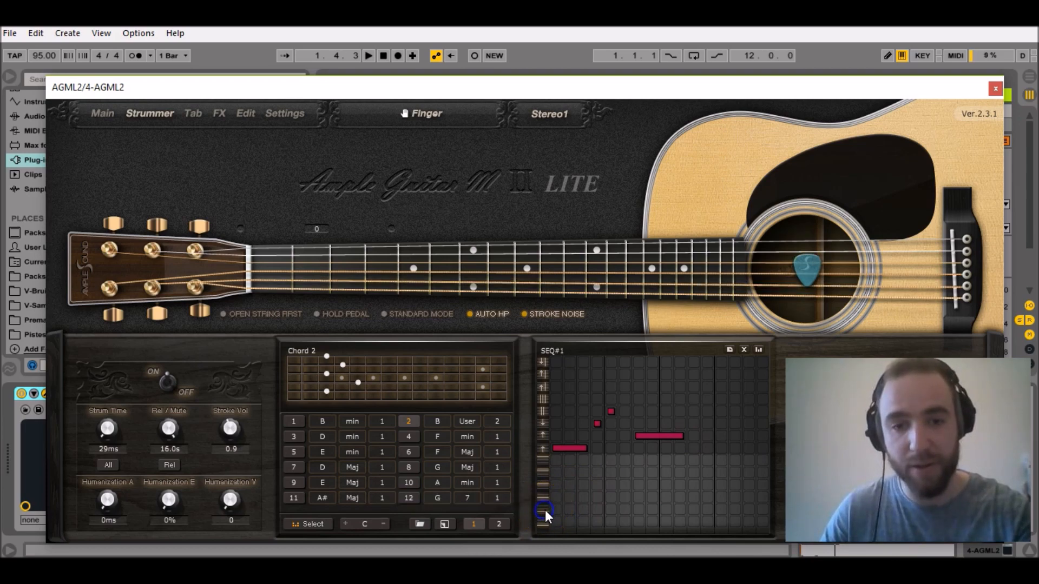
click(694, 509)
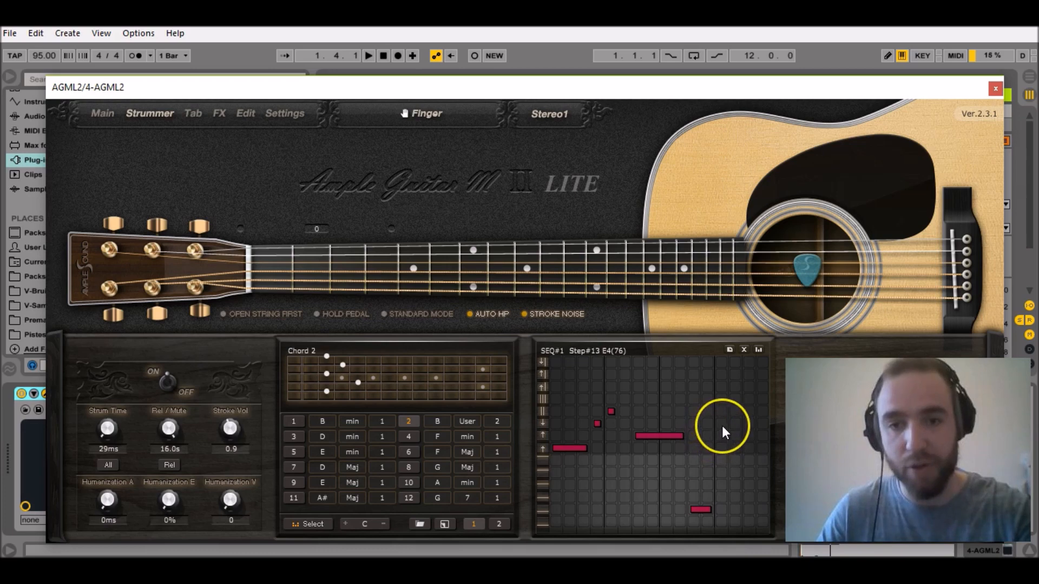
drag(722, 426, 732, 424)
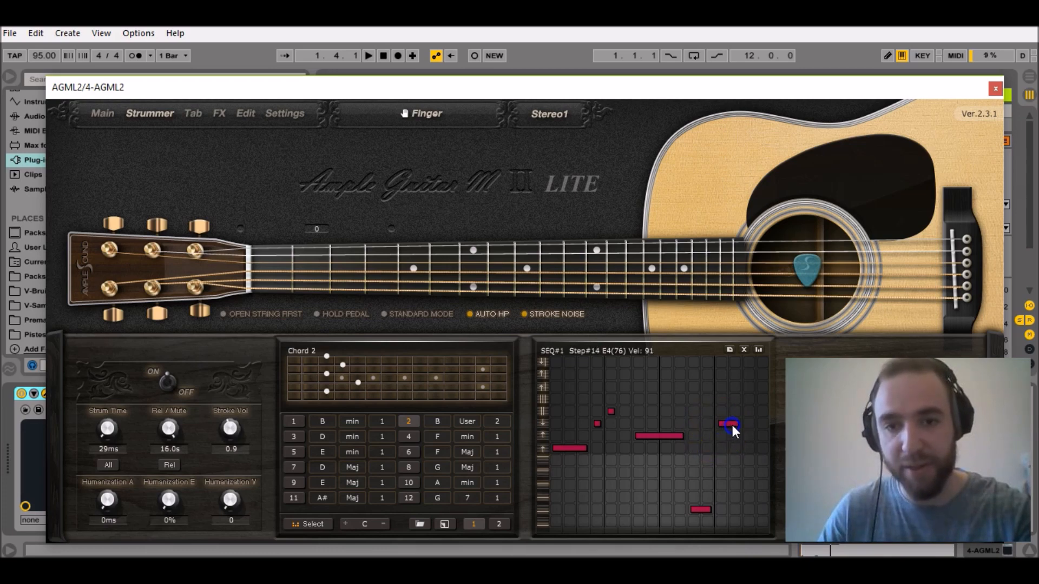
key(space)
key(space)
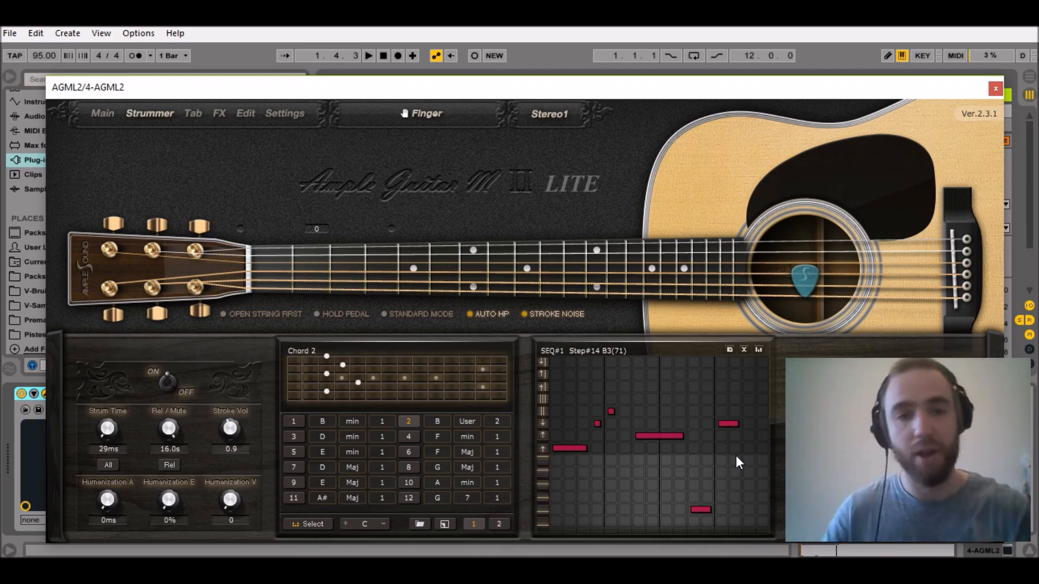
Add string 6, fret 2 to chord 2 and a D3 arpeggio note on steps 15–16 of SEQ#1, and play the clip.
click(463, 412)
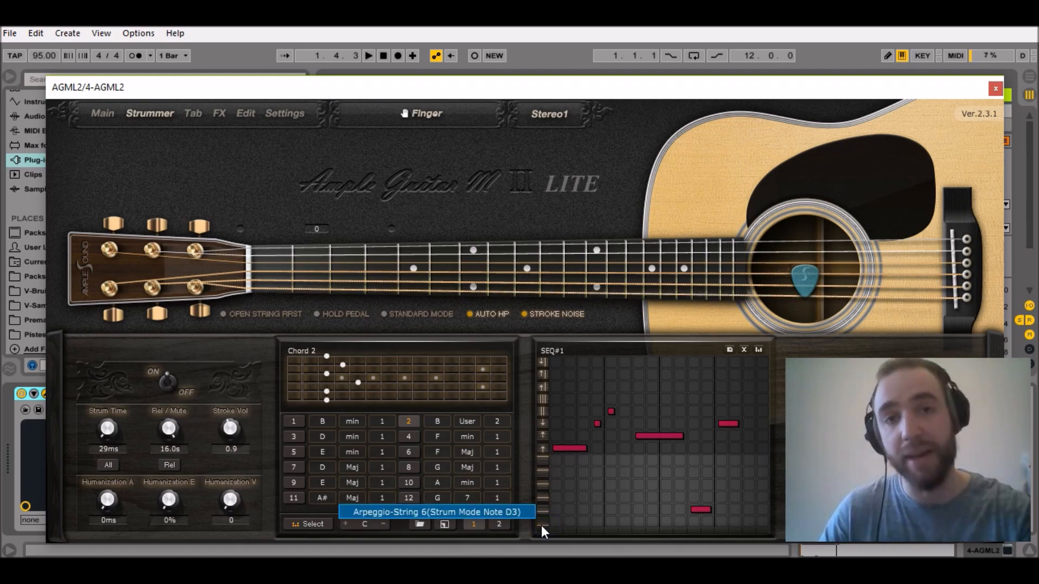
click(744, 515)
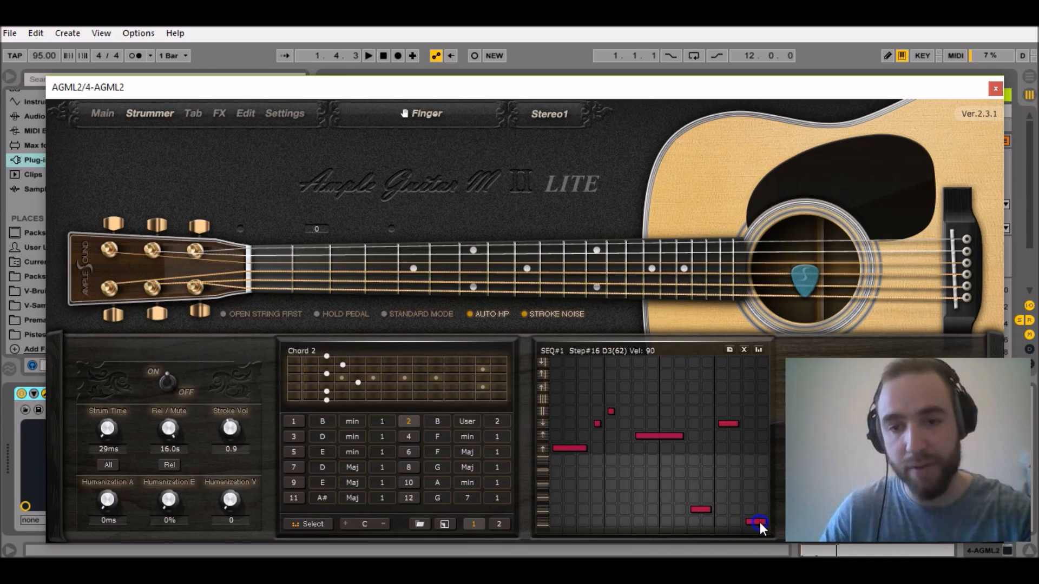
key(space)
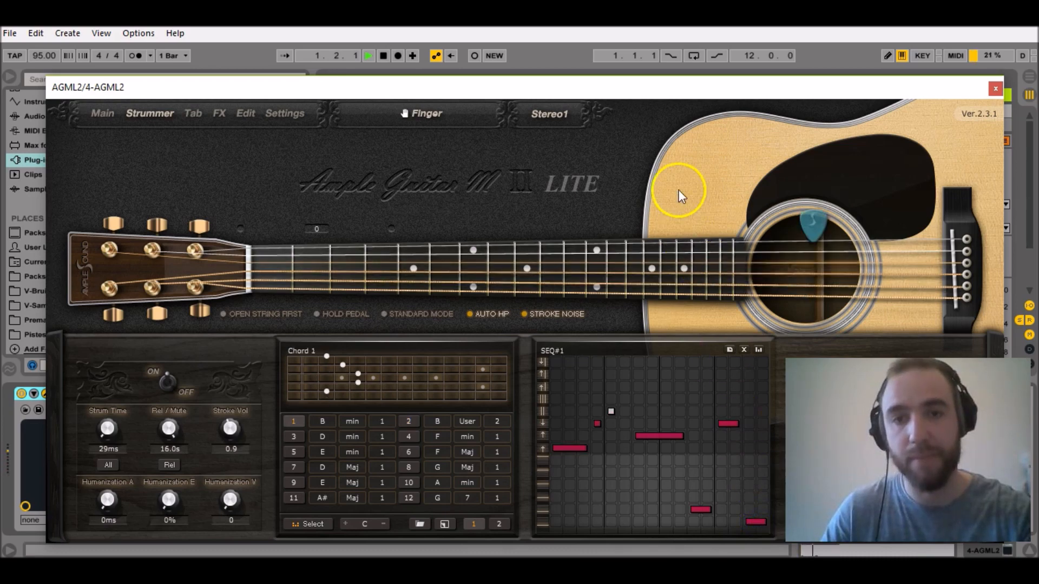
key(space)
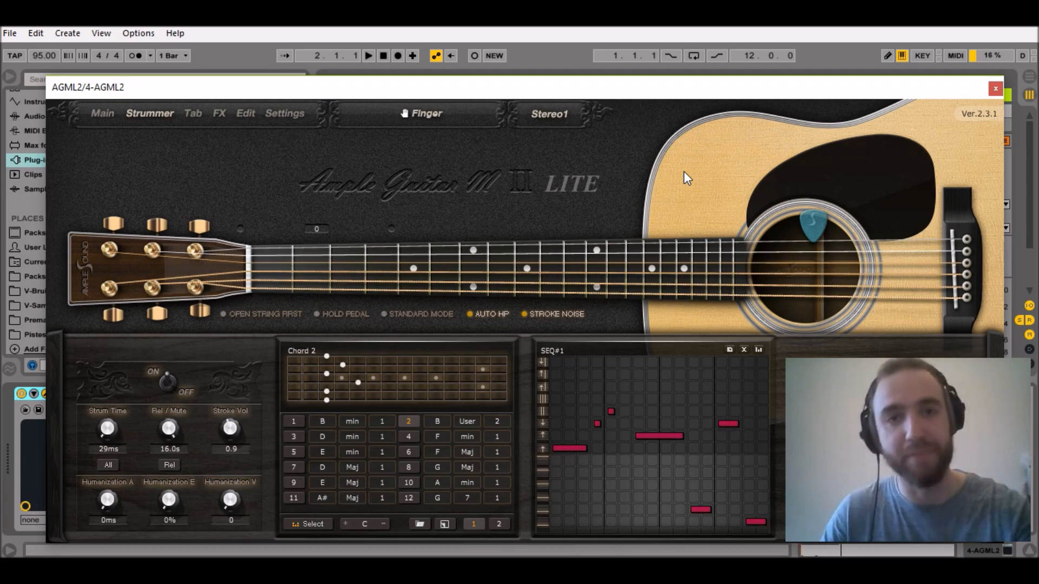
Select chord 3 and set it to A Maj.
click(262, 472)
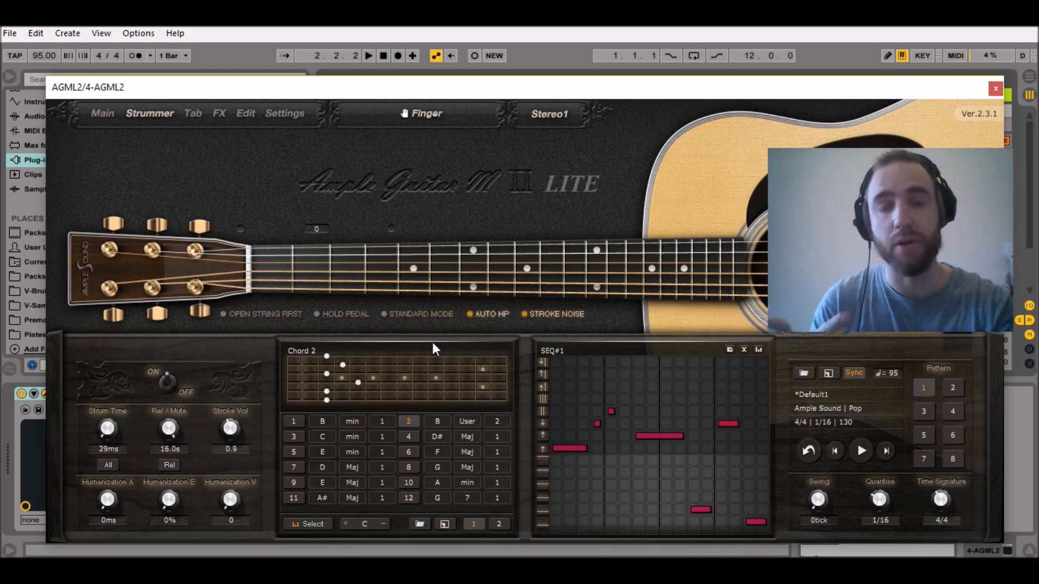
click(294, 439)
click(320, 440)
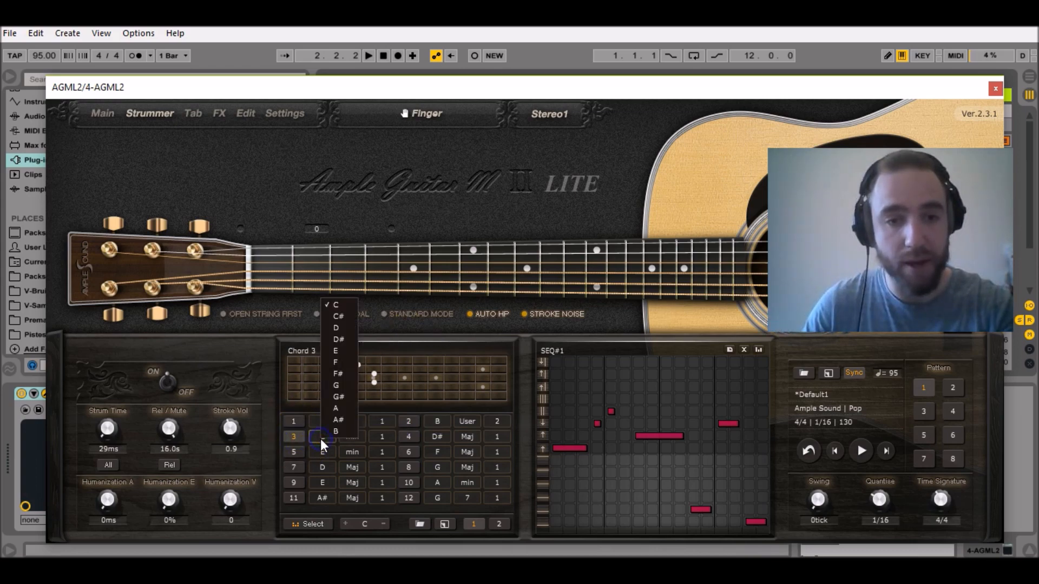
click(339, 406)
click(354, 432)
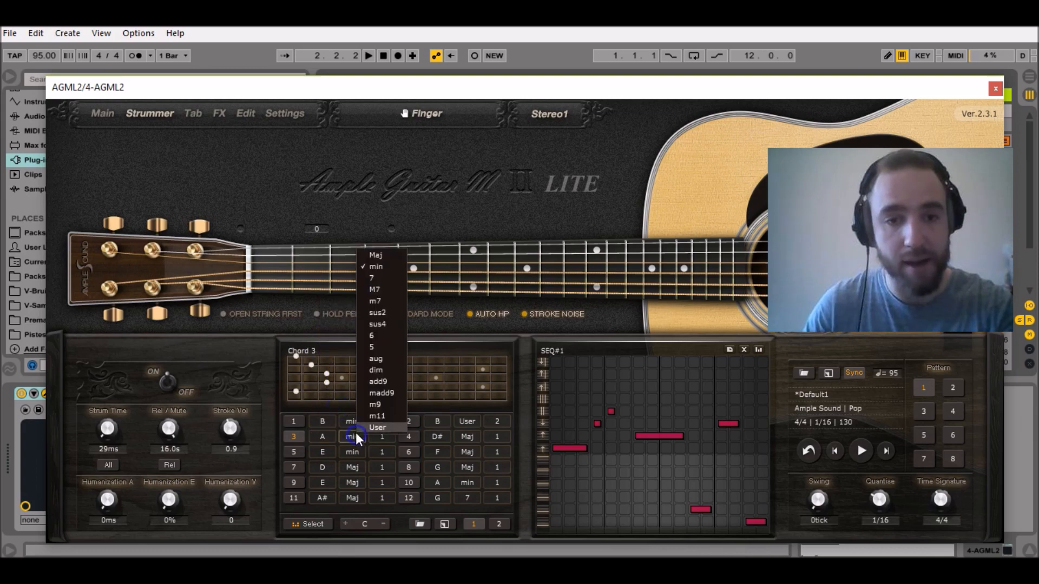
click(385, 255)
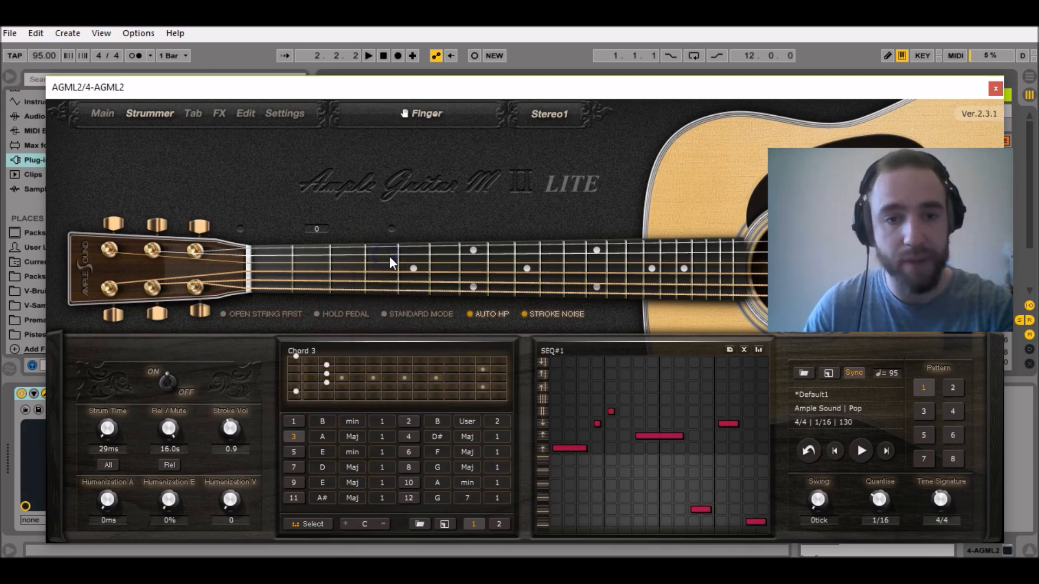
Set chord 4's root to G and finger string 2 at fret 3 in its chord diagram.
click(409, 437)
click(437, 435)
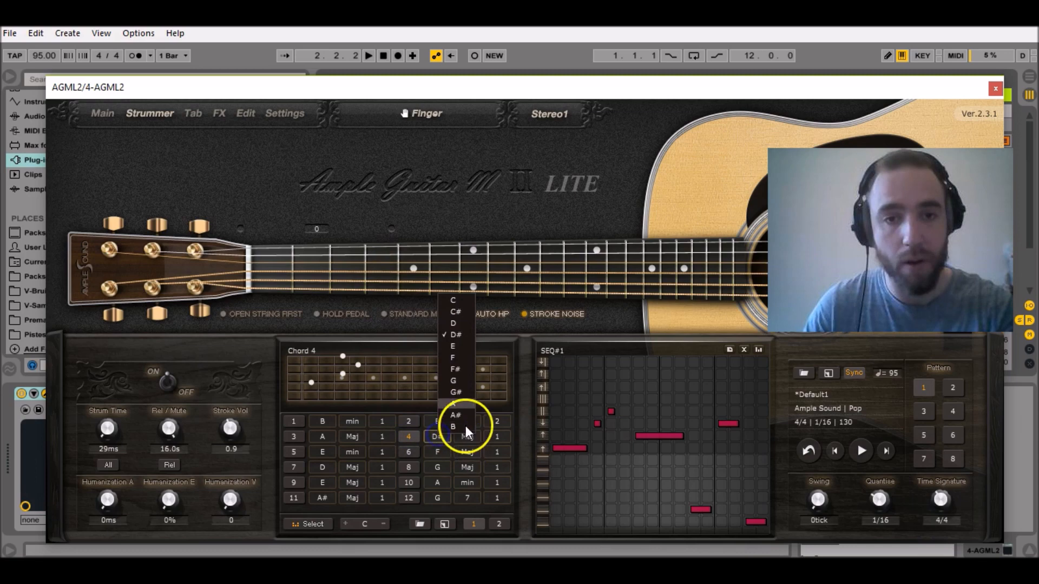
click(457, 381)
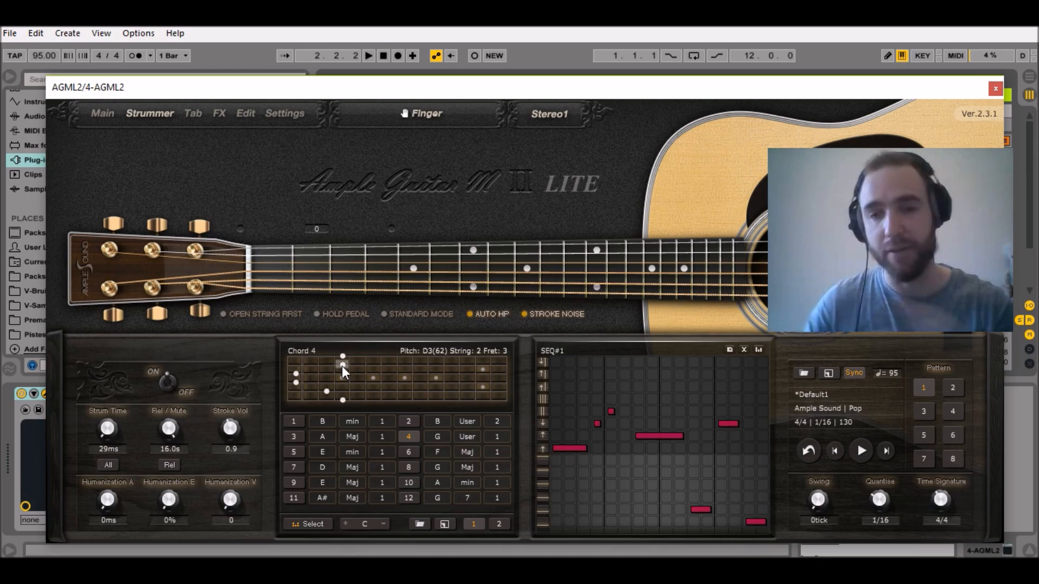
Clear strum pattern 2, and place a C4 downstroke on step 1 and a reduced-velocity F#4 stroke on step 2.
click(956, 387)
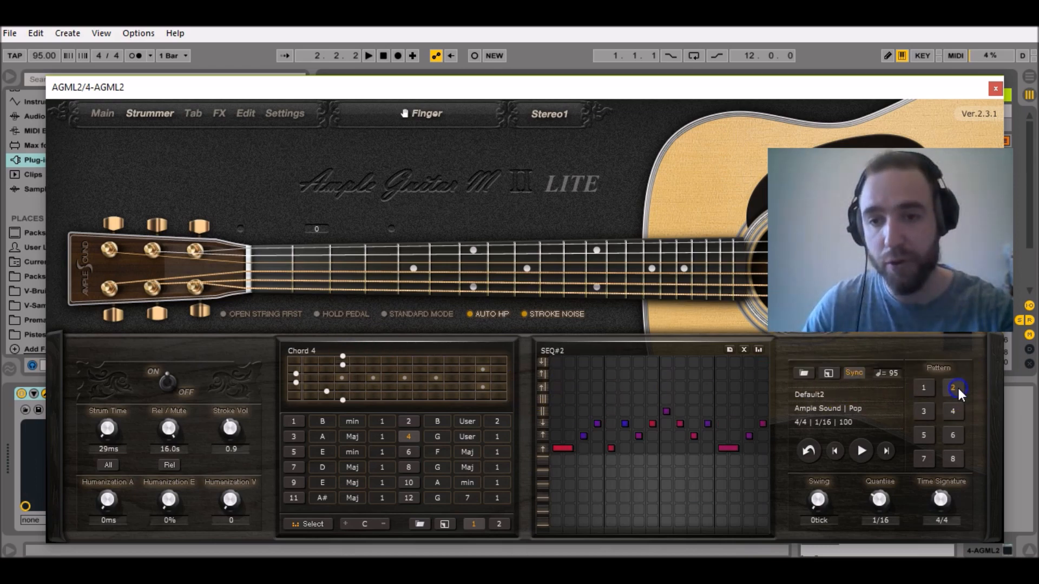
click(745, 350)
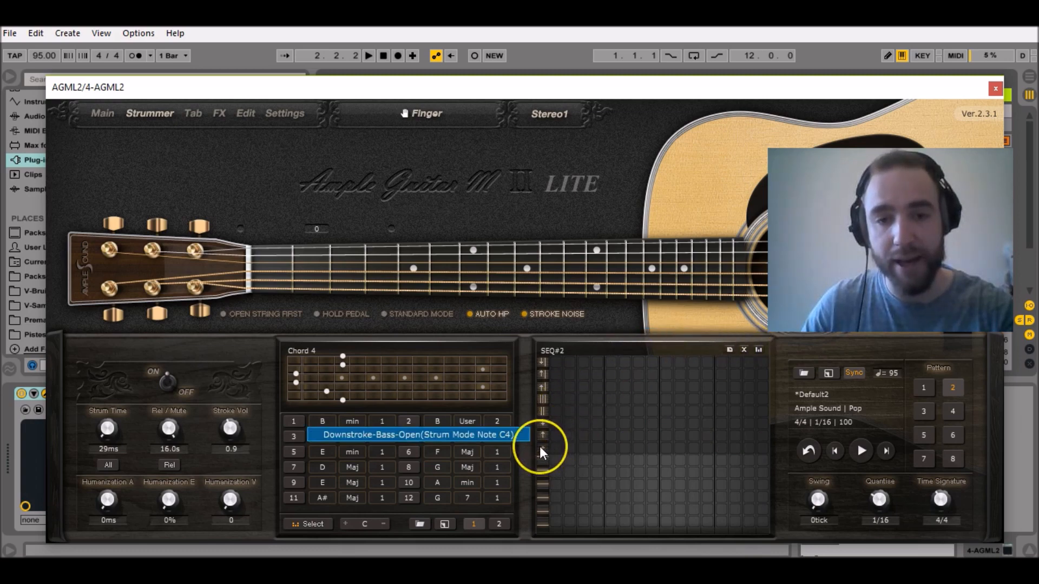
click(554, 449)
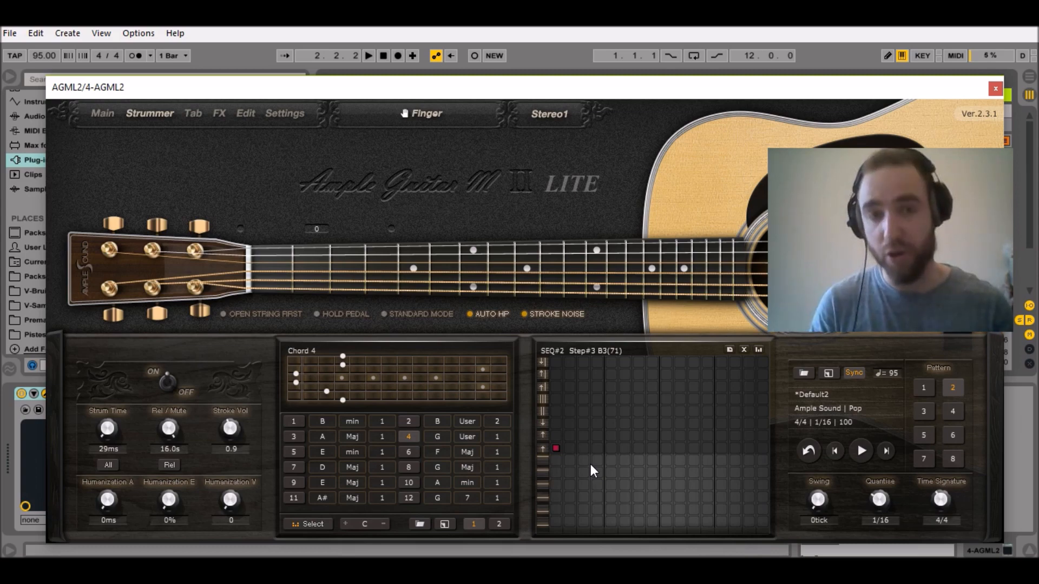
click(569, 411)
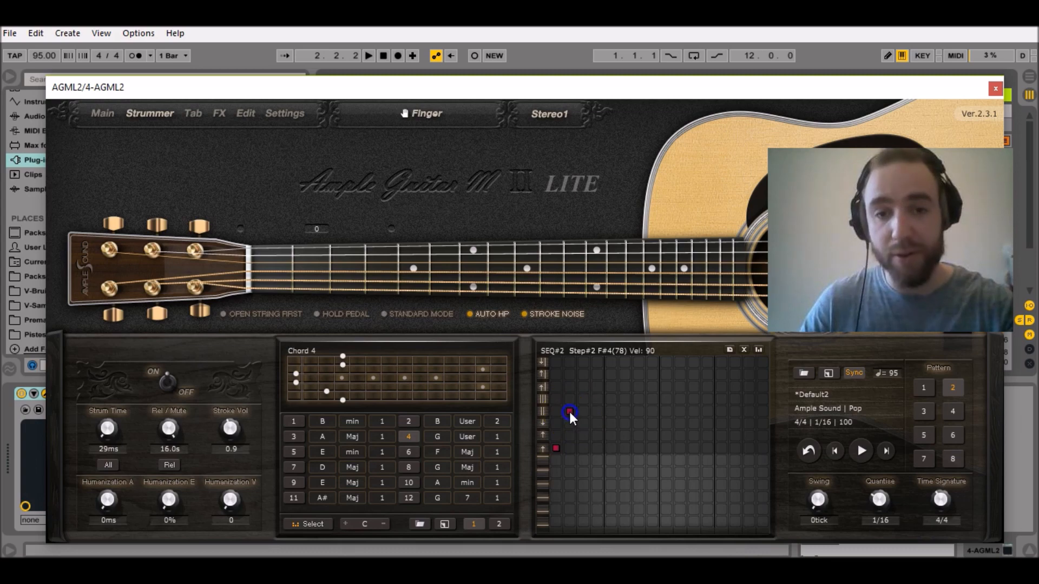
drag(569, 411, 571, 552)
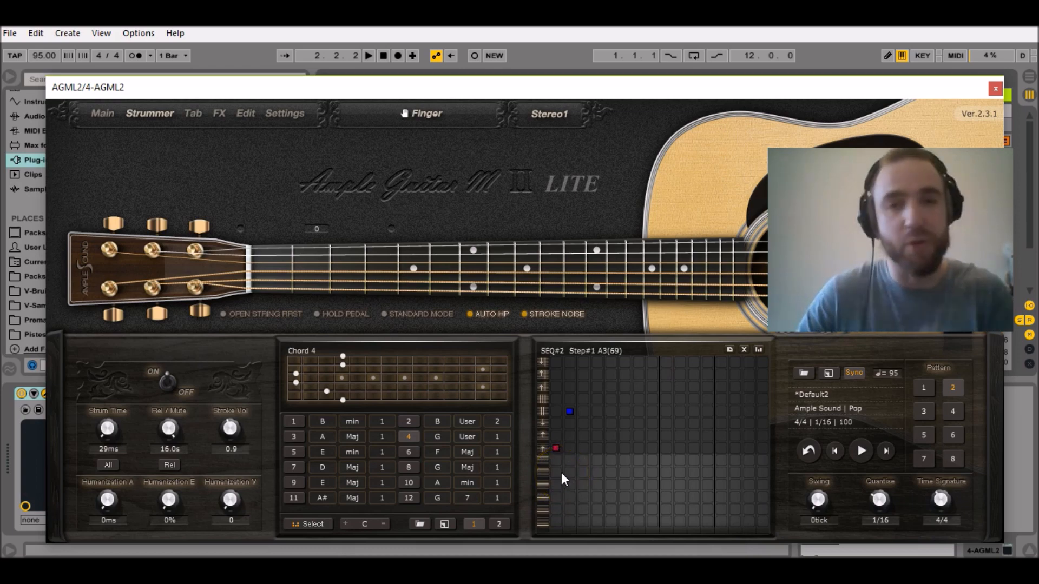
Add F#4 on step 3, C4 on step 4 and a low-velocity F#4 on step 5 of pattern 2.
click(860, 452)
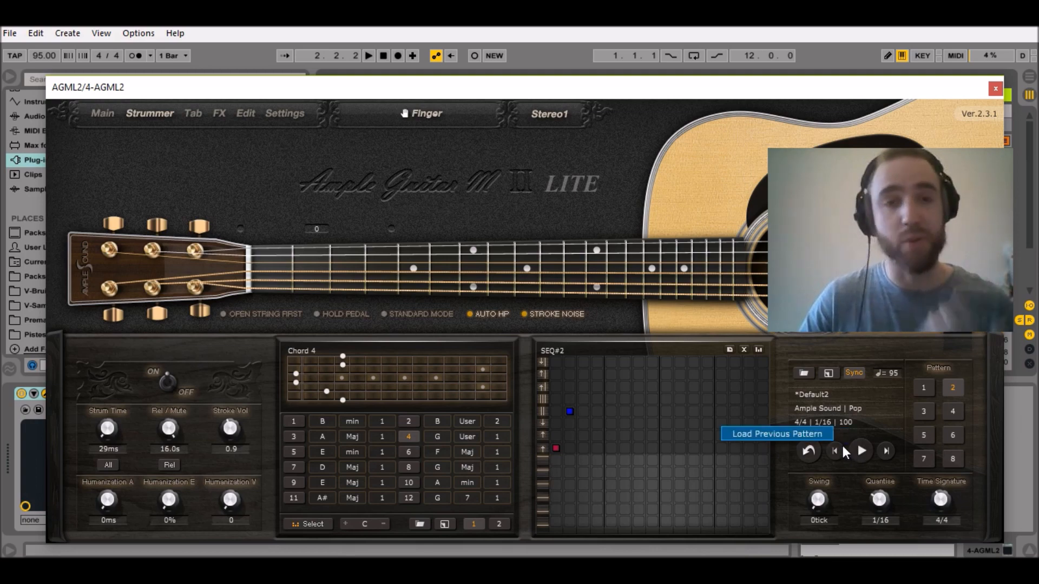
click(583, 413)
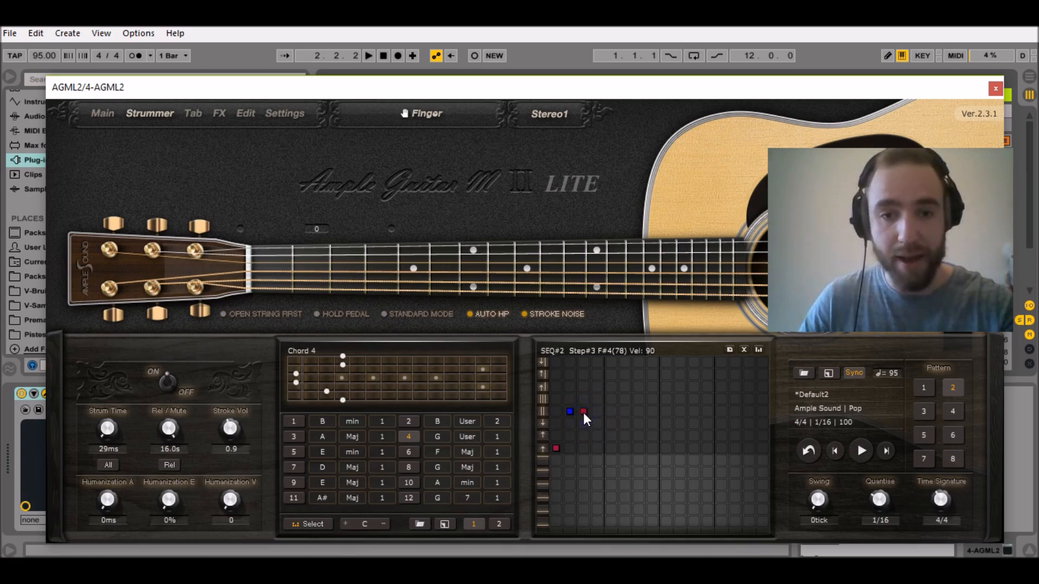
click(597, 449)
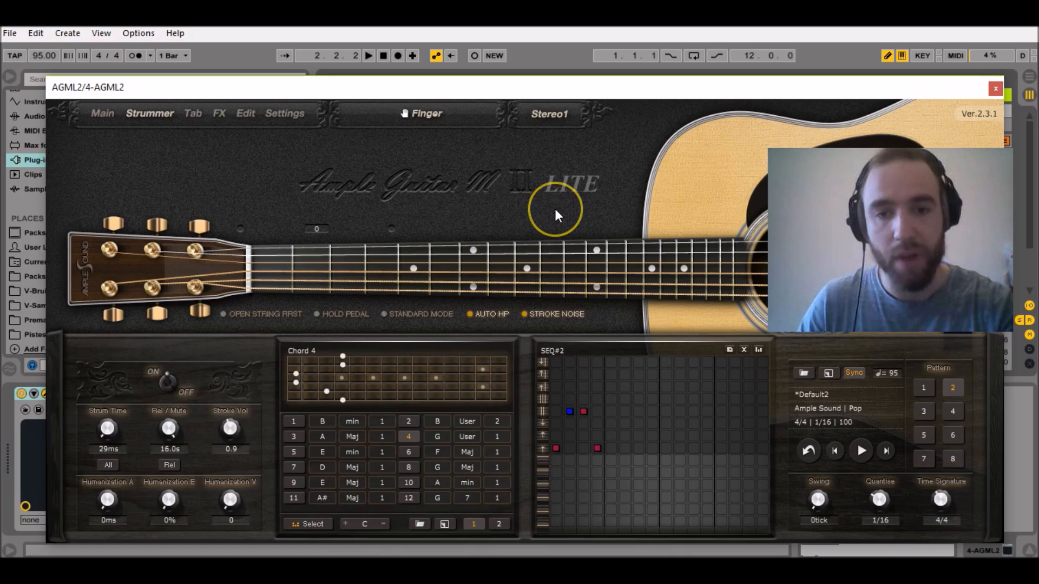
click(611, 411)
right_click(598, 462)
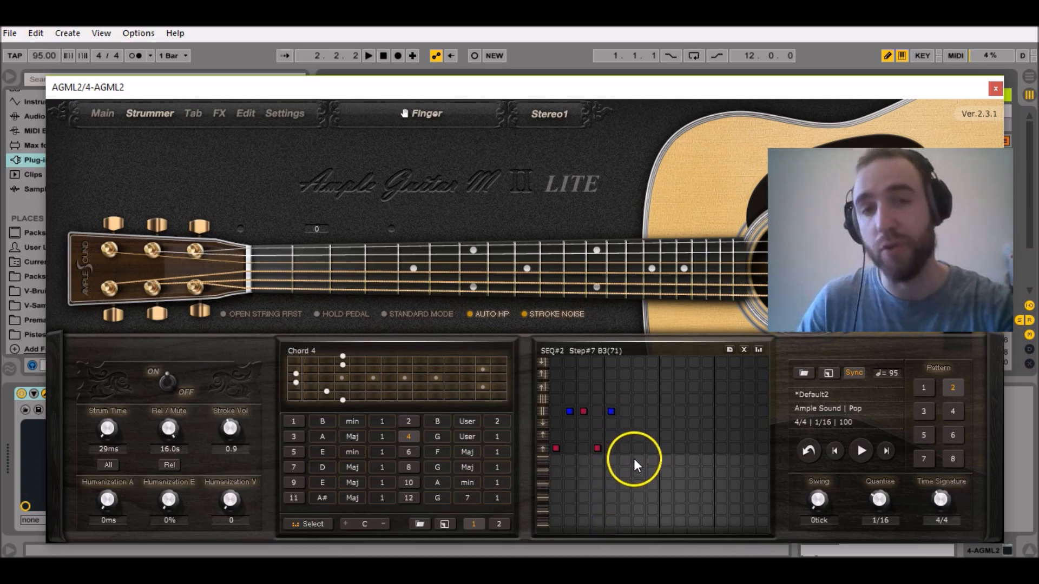
Check pattern 1 for reference and add a D4 stroke spanning steps 7 to 10 in pattern 2.
click(923, 387)
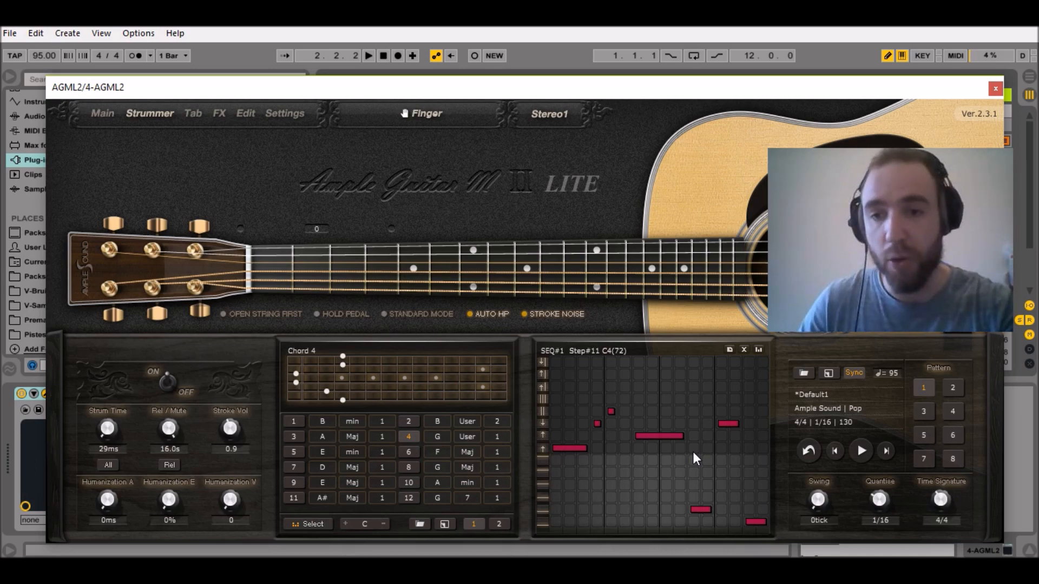
click(952, 388)
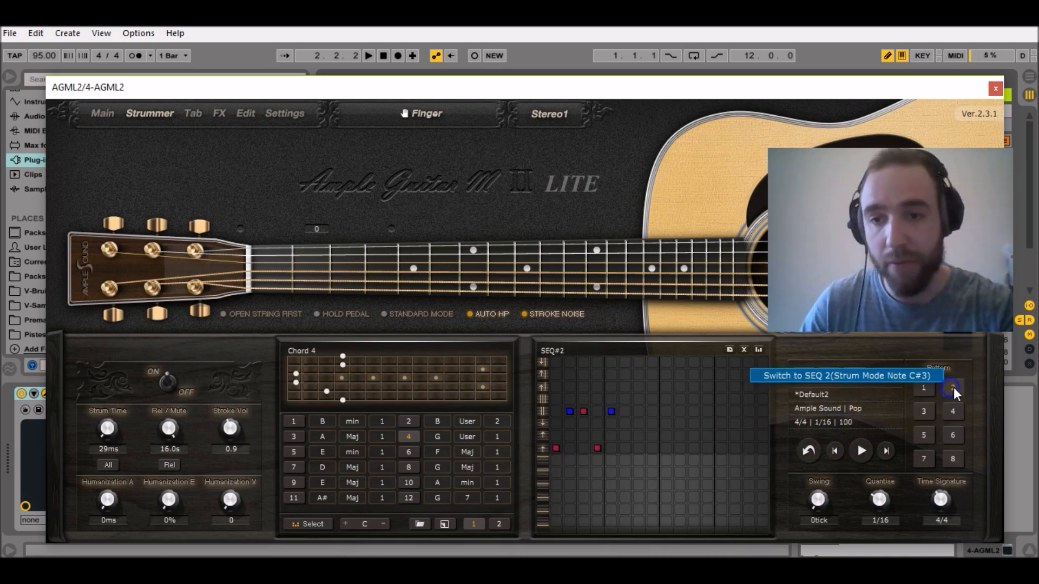
click(637, 436)
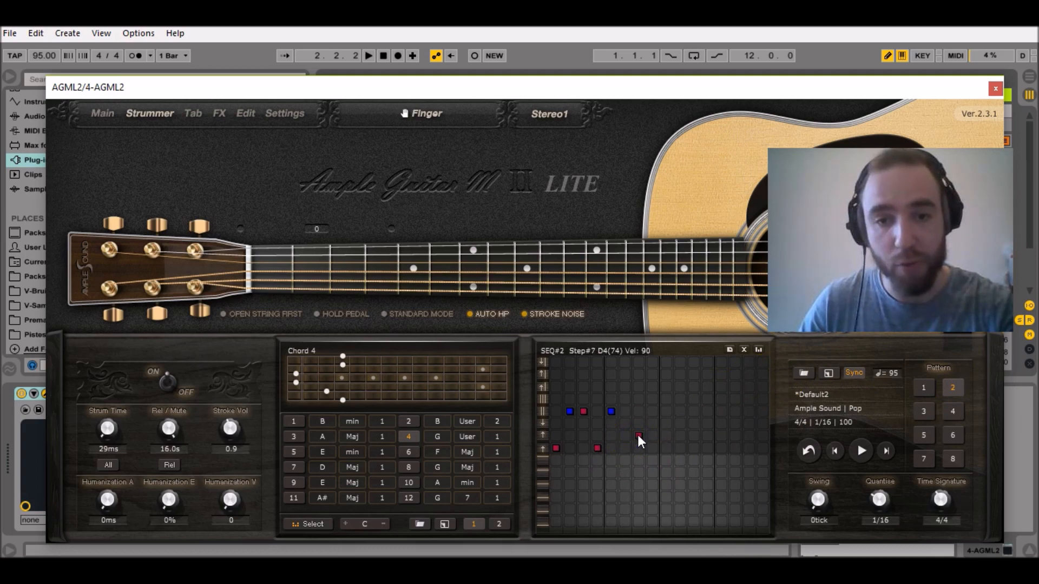
click(638, 435)
drag(651, 437, 673, 440)
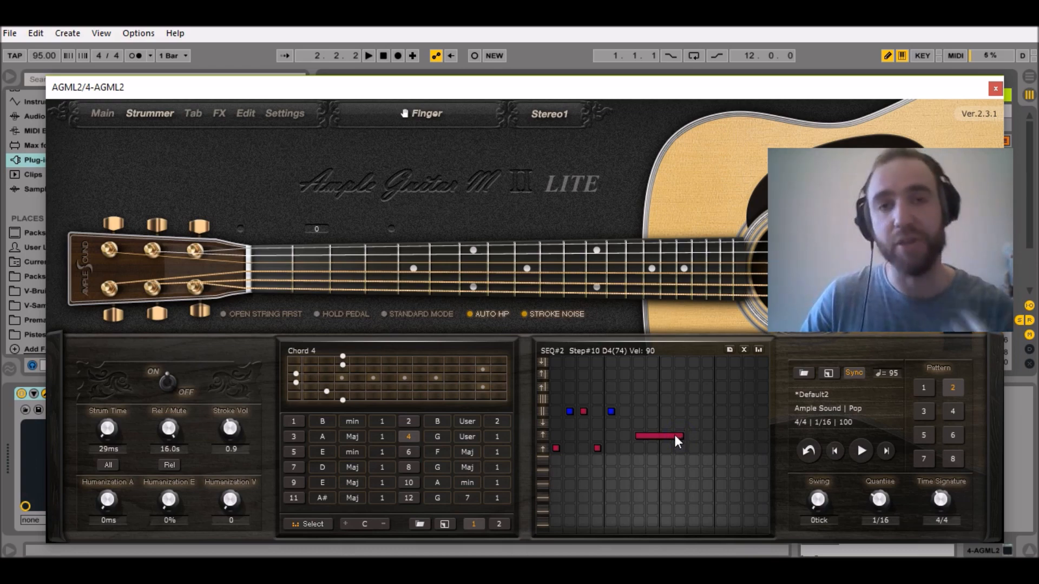
Close the plug-in window, open track 4's MIDI clip and draw a sixteenth-note C#3 at 2.1.1.
click(973, 54)
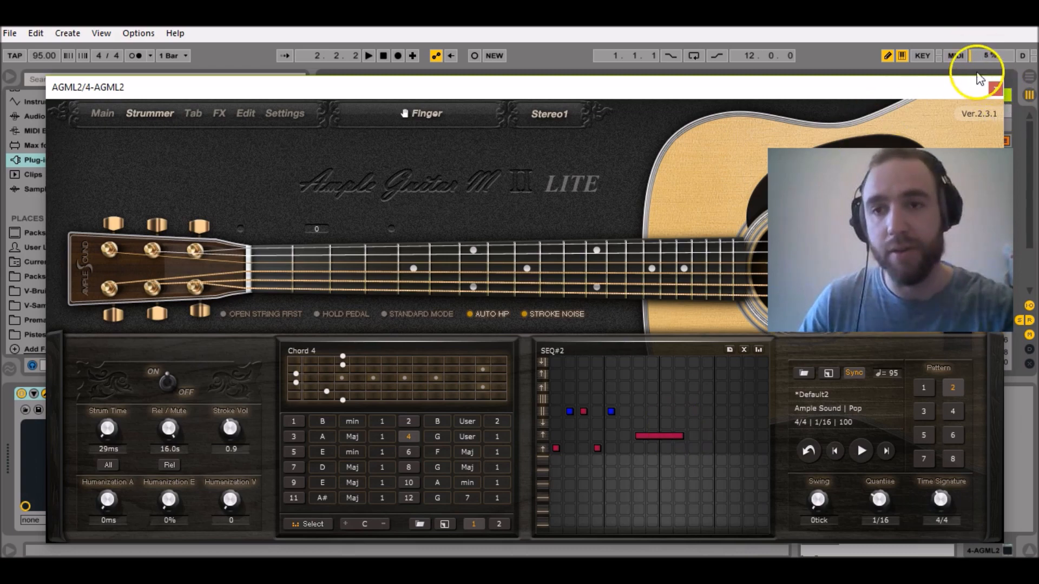
click(996, 88)
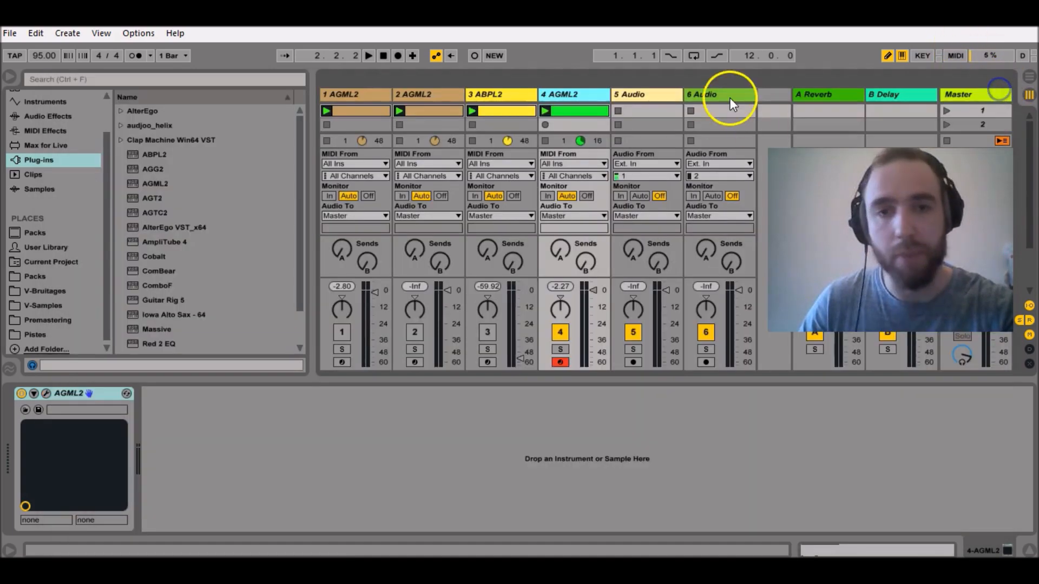
double_click(580, 112)
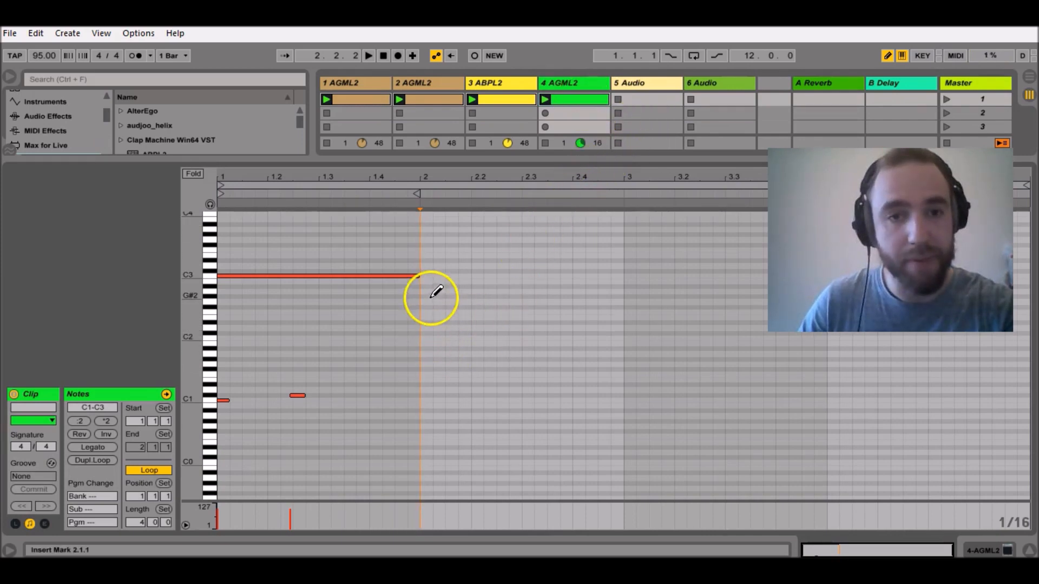
click(427, 271)
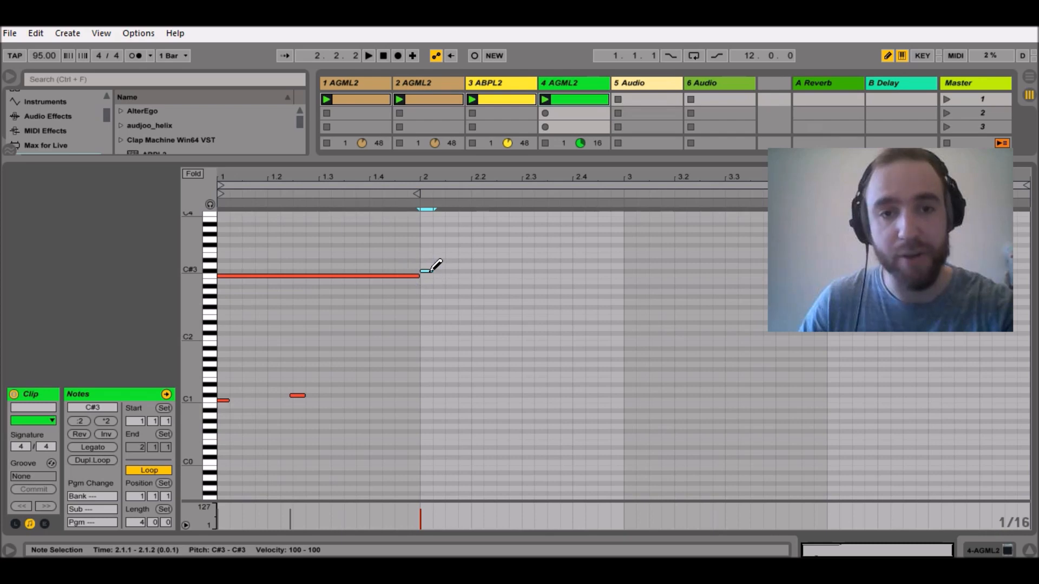
Lengthen the C#3 note to fill bar 2, and draw sixteenth notes D1 at 2.1.1 and D#1 at 2.2.2.
drag(431, 271, 618, 293)
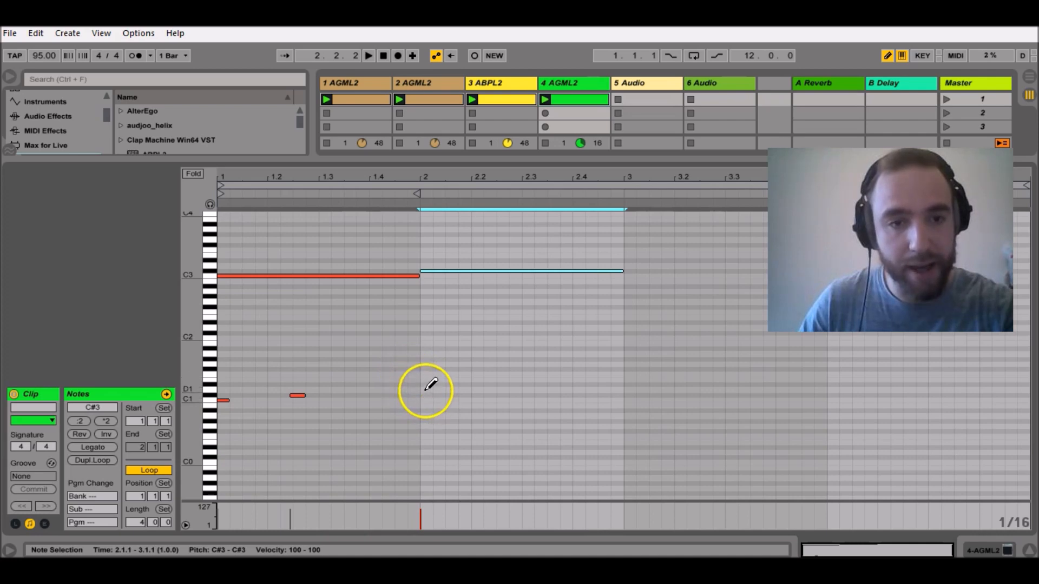
click(426, 389)
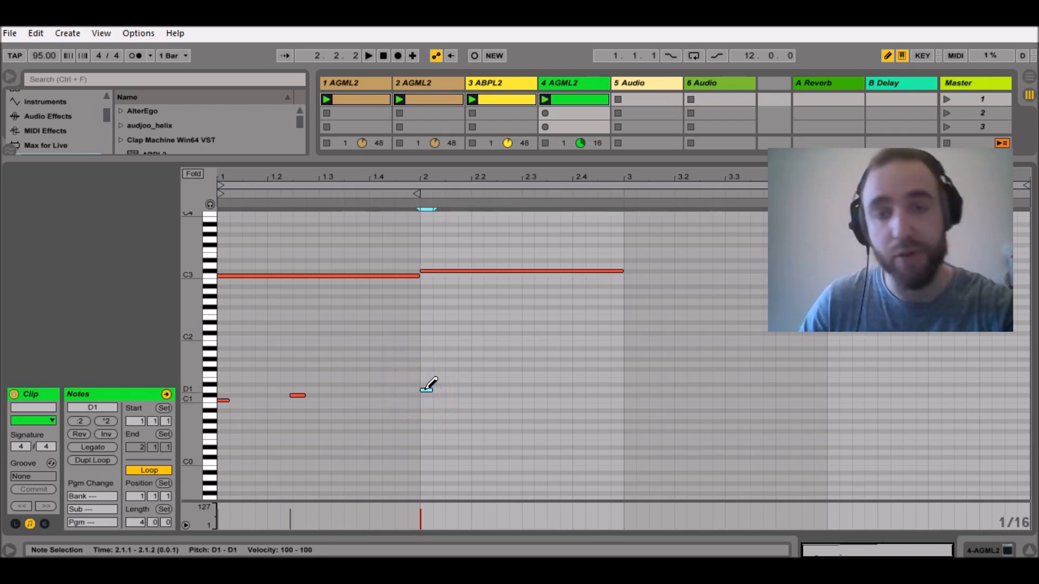
click(491, 384)
Extend the starts of bar 2's D1 and D#1 notes slightly ahead of the grid, and play the clip.
key(b)
click(482, 376)
drag(482, 376, 416, 399)
key(space)
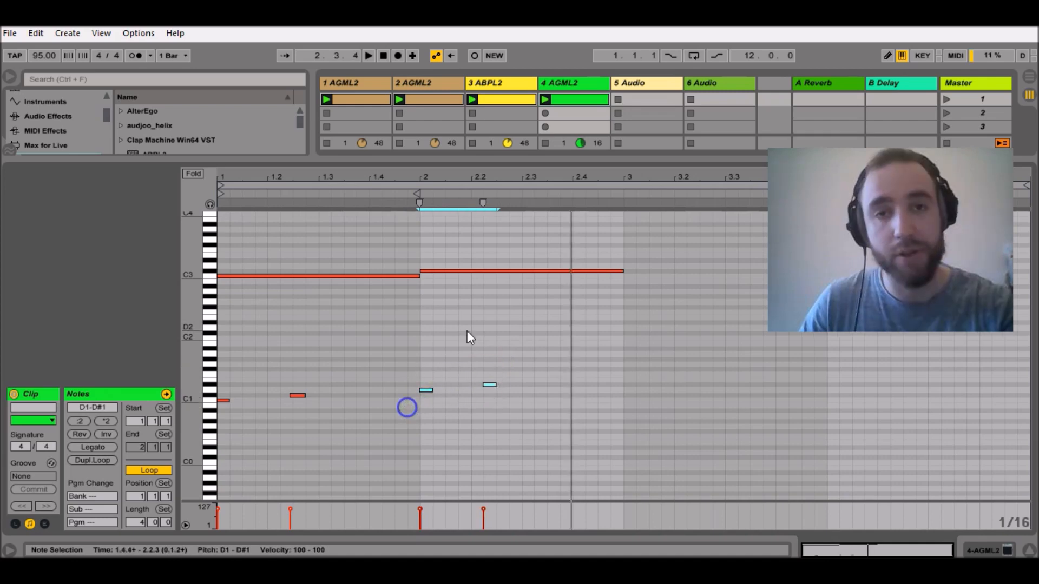
key(space)
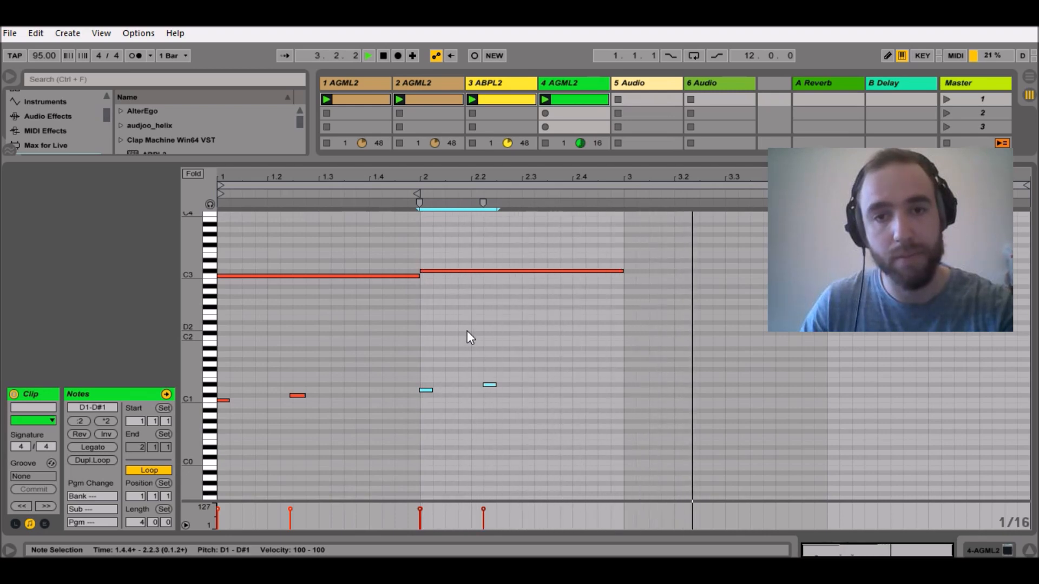
Open track 4's AGML2 plug-in window, check strum pattern 1 for reference and return to pattern 2.
click(605, 458)
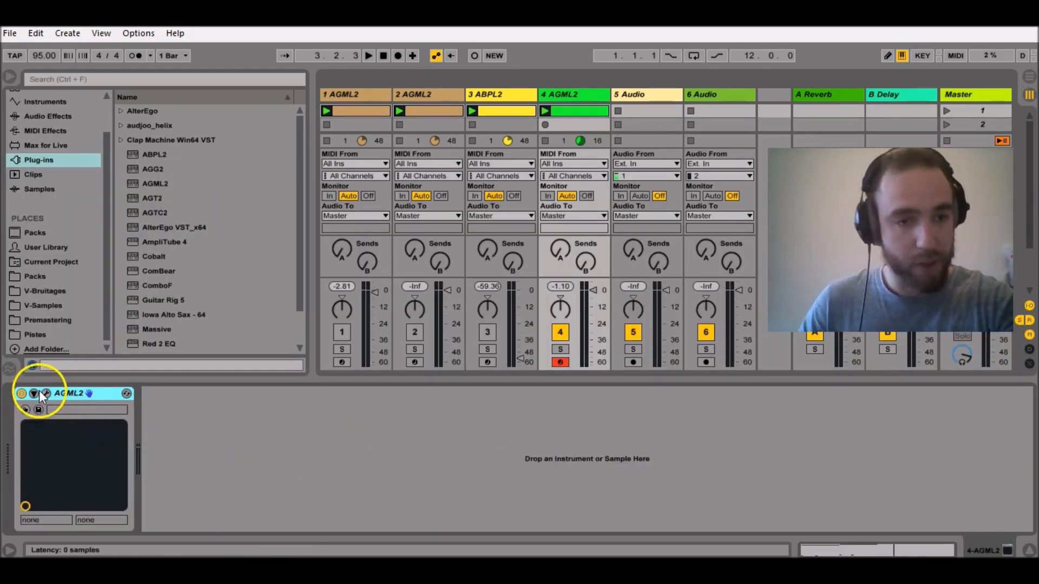
click(48, 395)
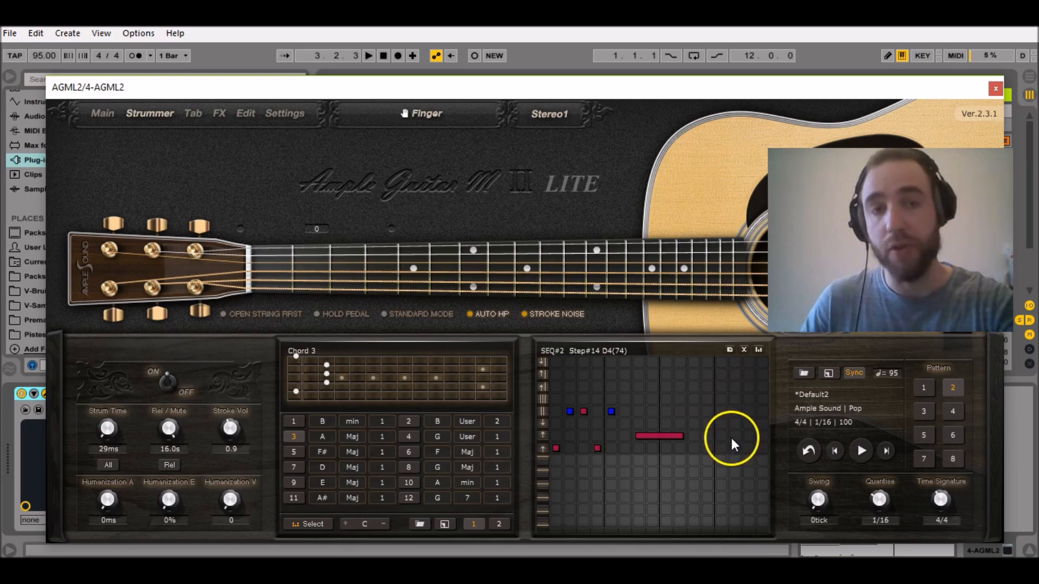
click(922, 389)
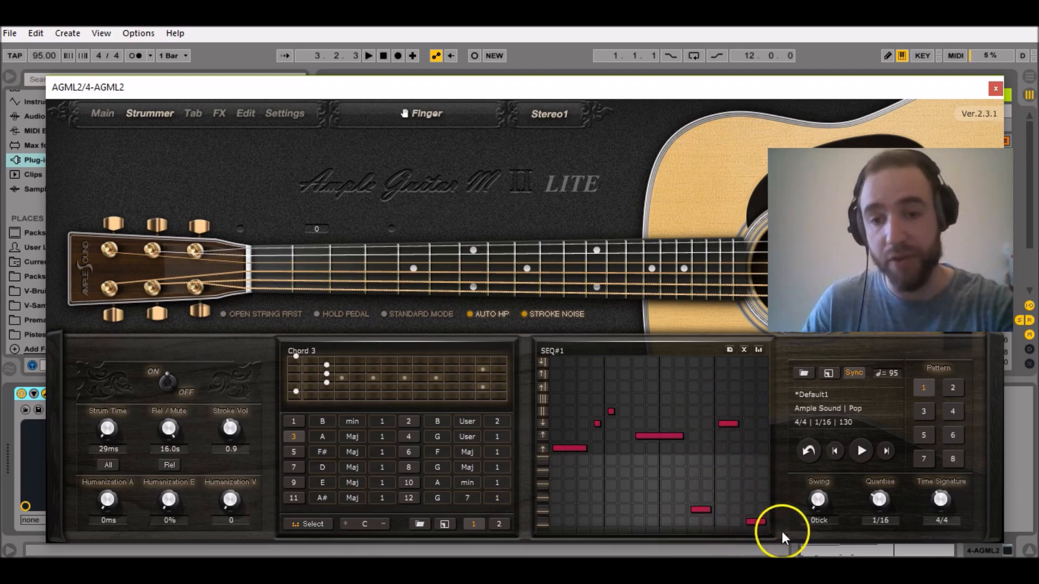
click(954, 387)
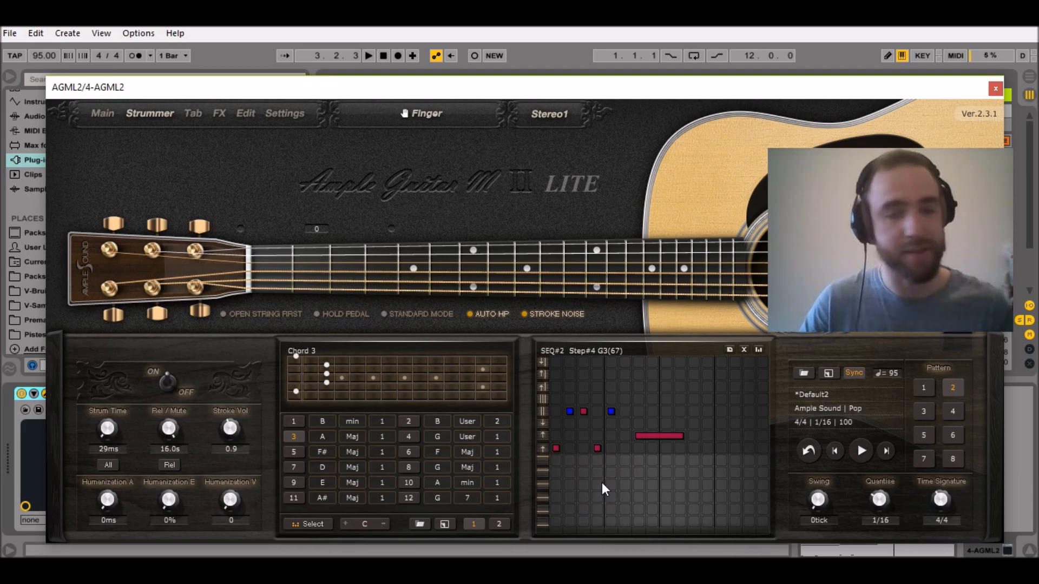
Add a D3 stroke spanning steps 11 to 12 and a stroke one row above D4 spanning steps 13 to 14 in pattern 2.
click(546, 524)
click(680, 523)
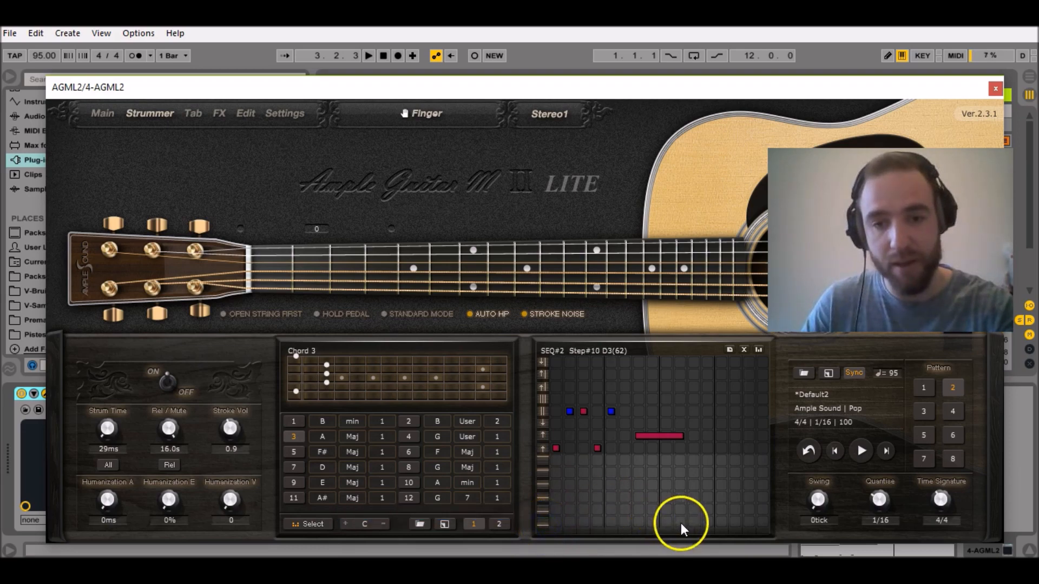
click(694, 523)
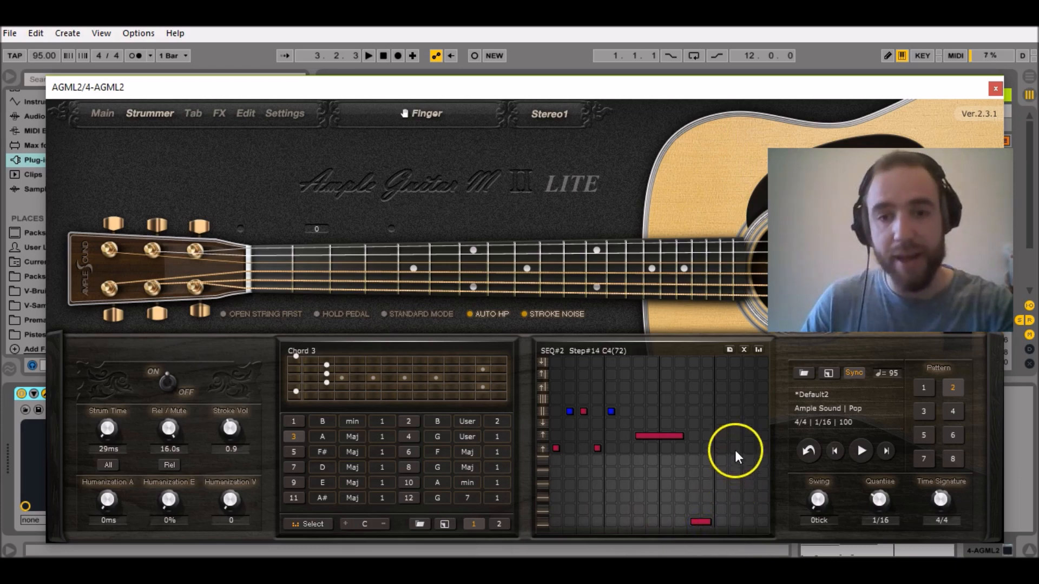
click(721, 424)
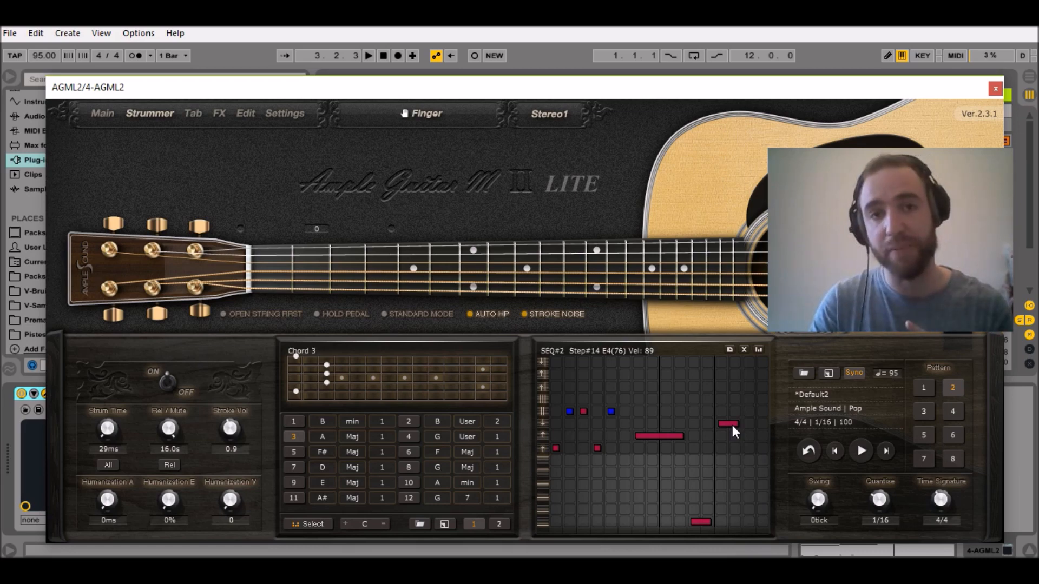
Return to track 4's MIDI clip, draw a sixteenth-note D1 at 2.4.3 and extend its start slightly earlier.
click(995, 88)
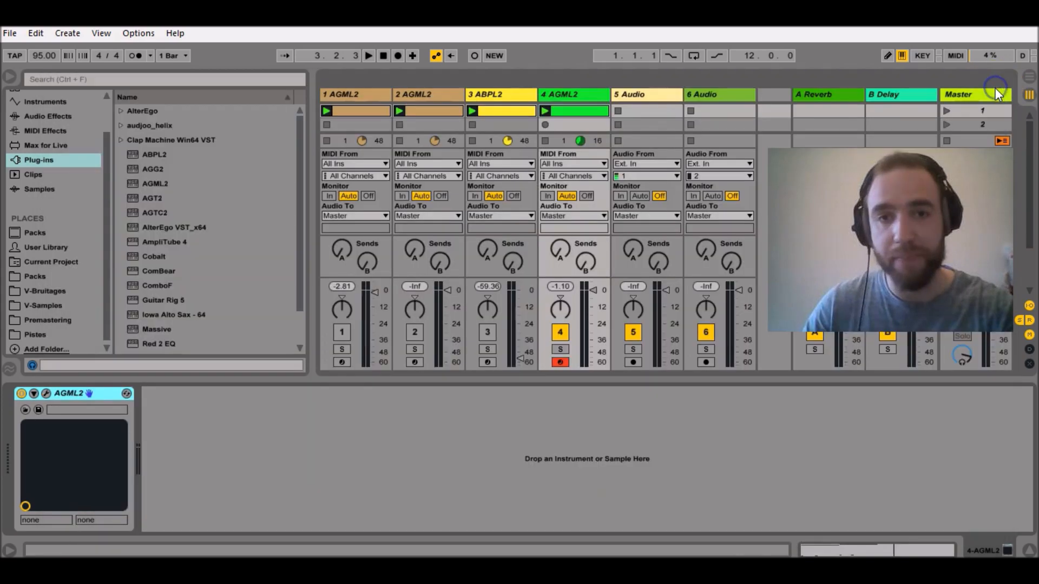
click(573, 111)
double_click(566, 106)
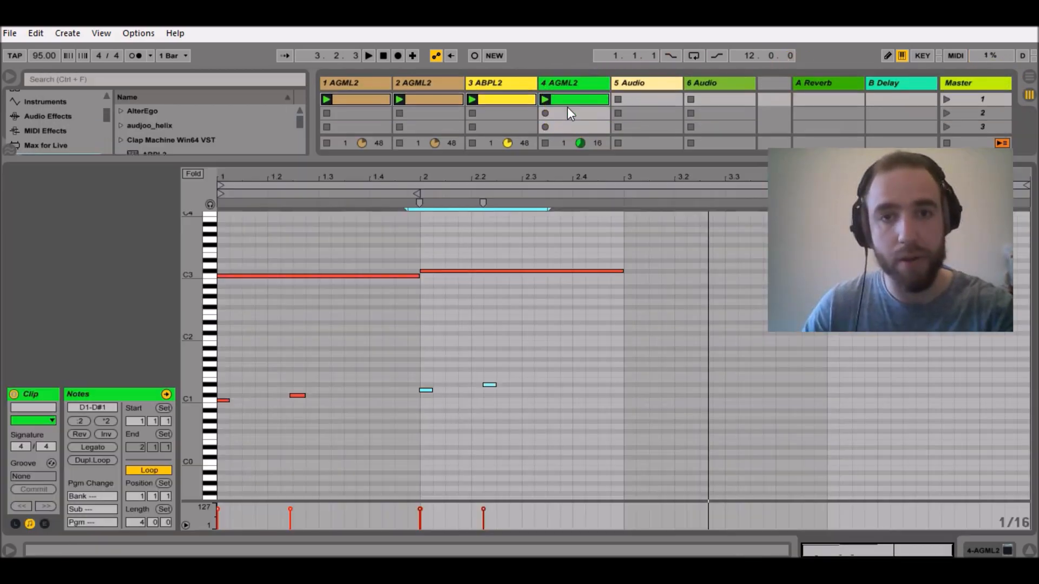
key(ctrl+b)
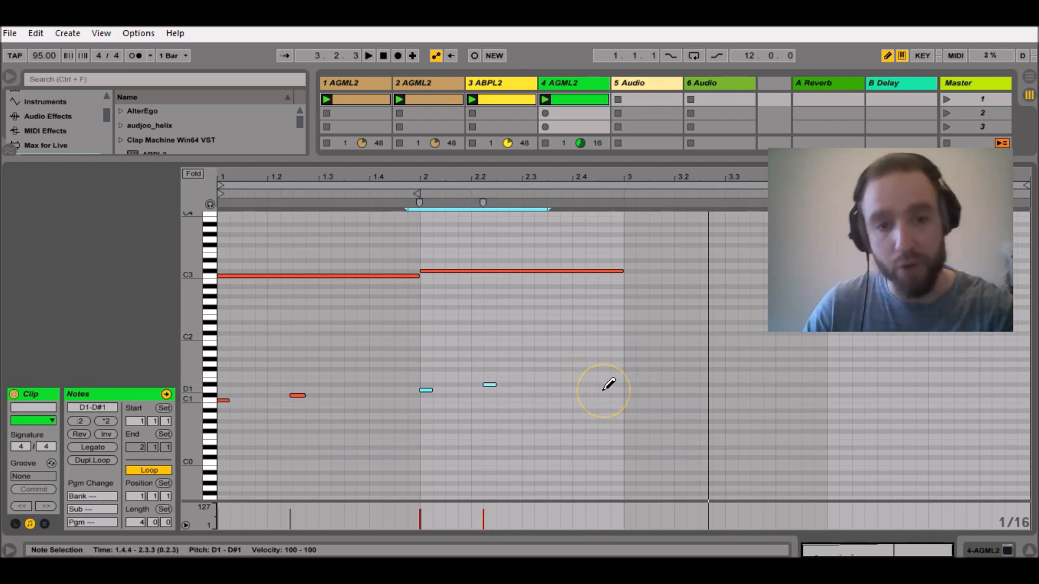
click(602, 389)
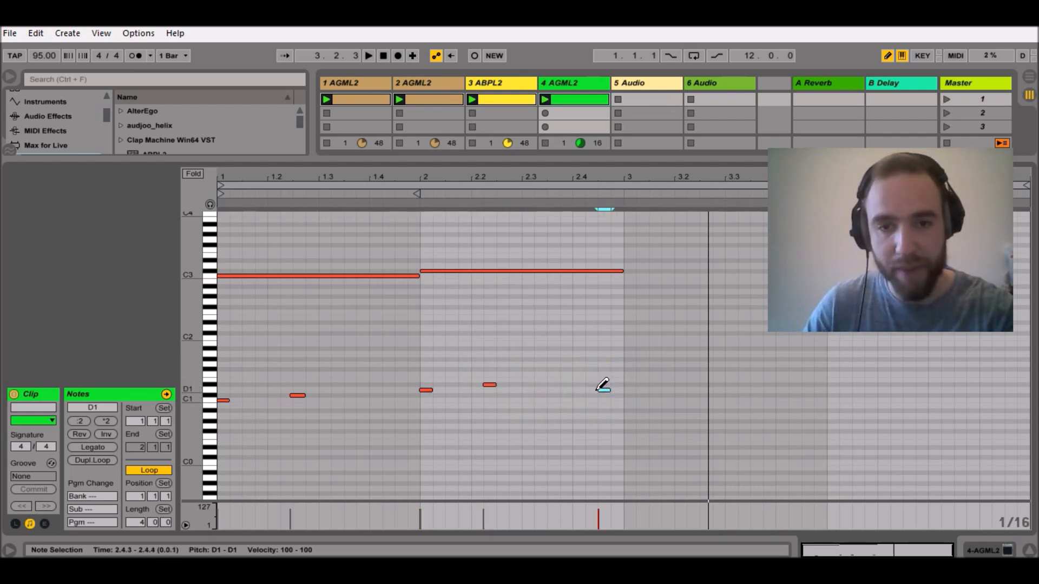
drag(599, 391, 596, 390)
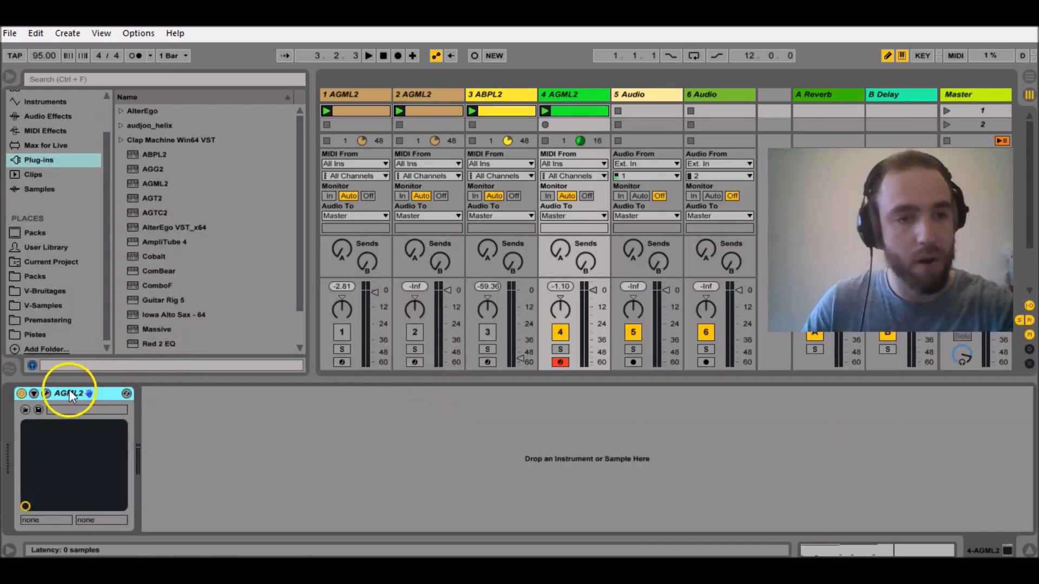
Reopen the plug-in window, add an E3 stroke spanning steps 15 to 16 of pattern 2 and audition the result.
click(47, 393)
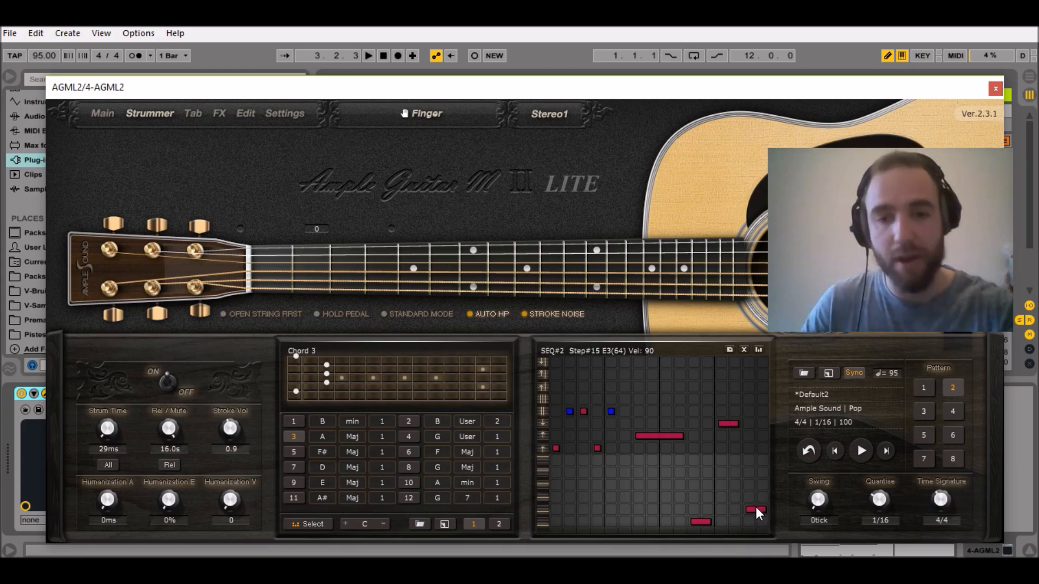
key(space)
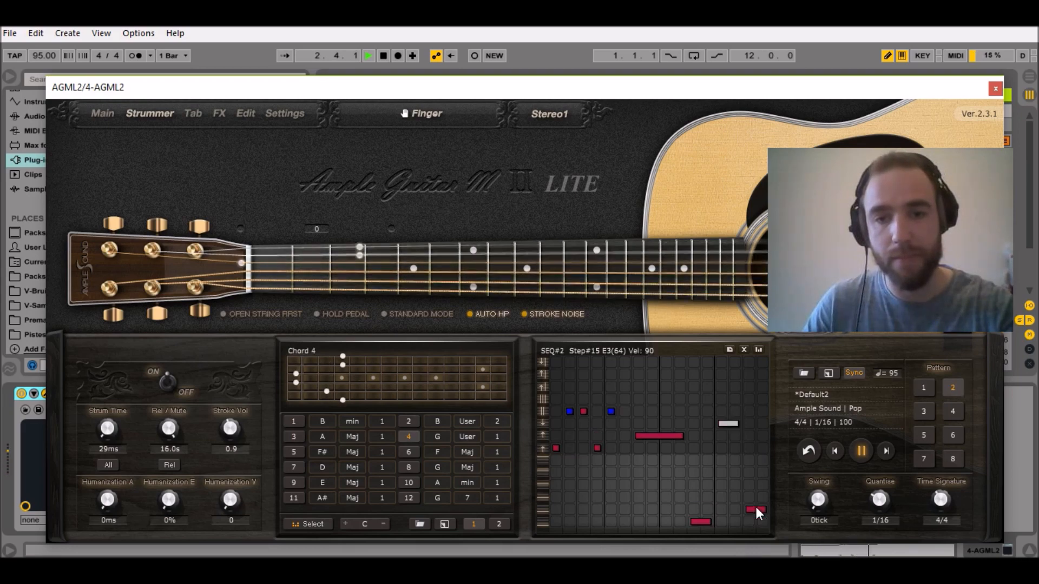
key(space)
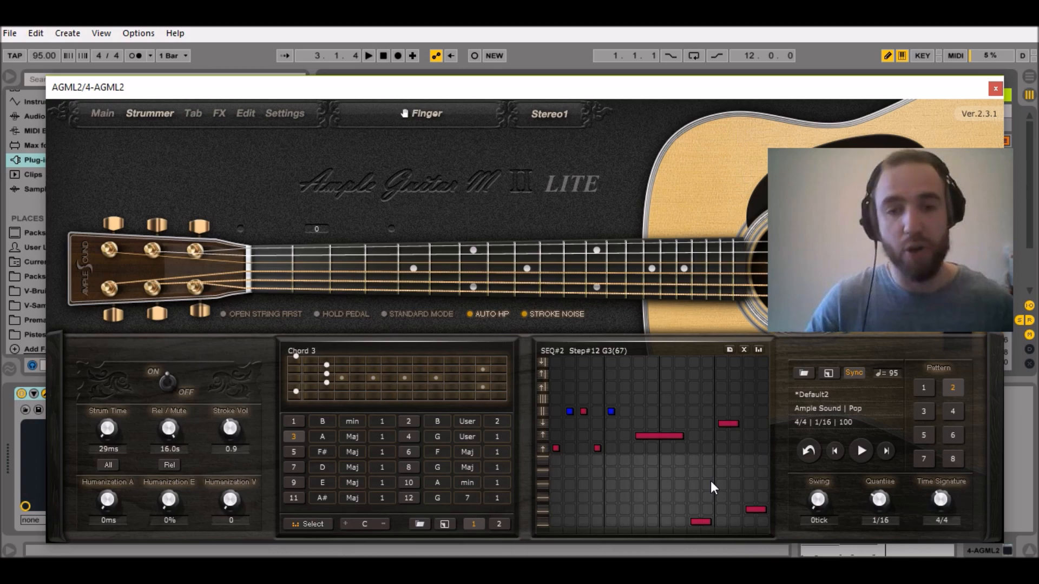
Set the velocity of pattern 1's C4 stroke on steps 1 to 3 to 70.
click(922, 388)
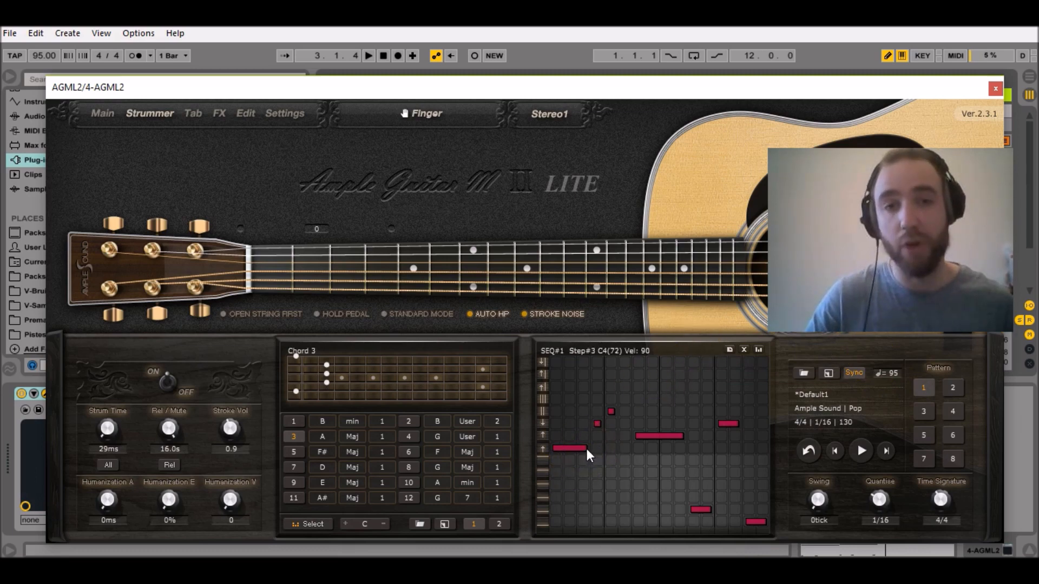
drag(586, 449, 589, 462)
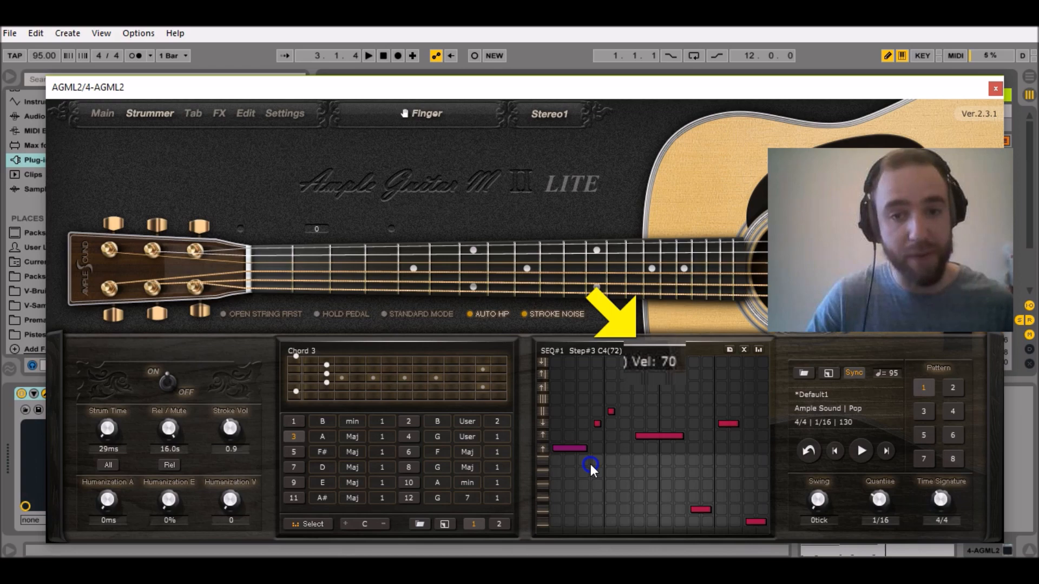
drag(589, 464, 592, 463)
click(597, 427)
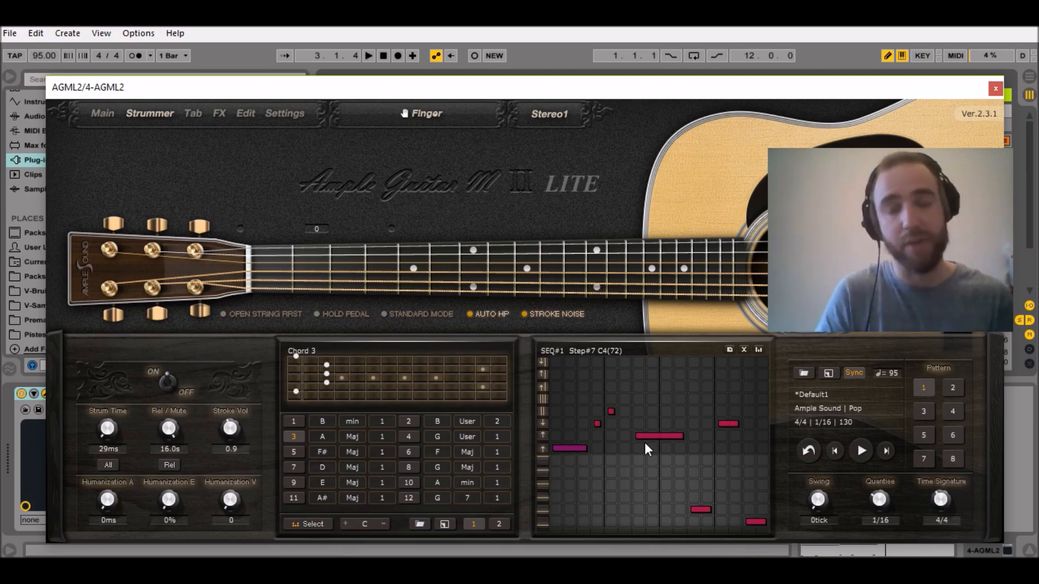
Set the velocity of pattern 1's D4 stroke on steps 7 to 10 to 100 and audition it.
click(674, 442)
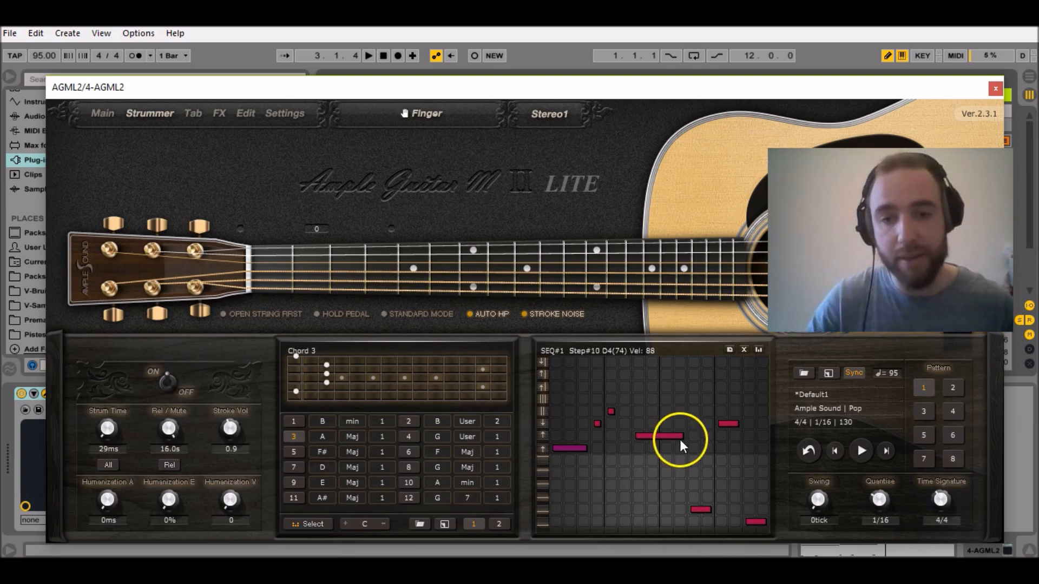
drag(683, 433, 686, 433)
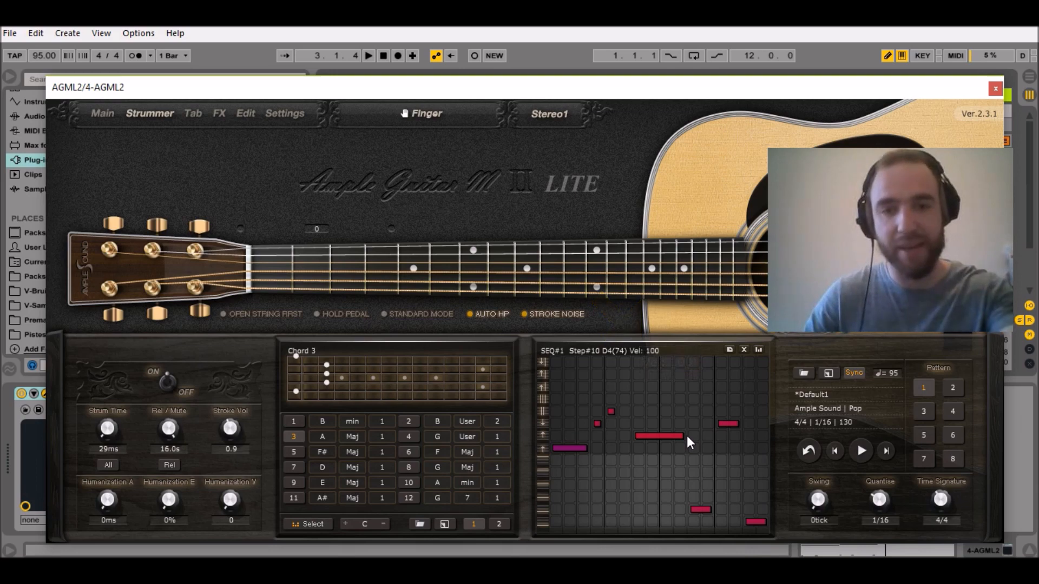
key(space)
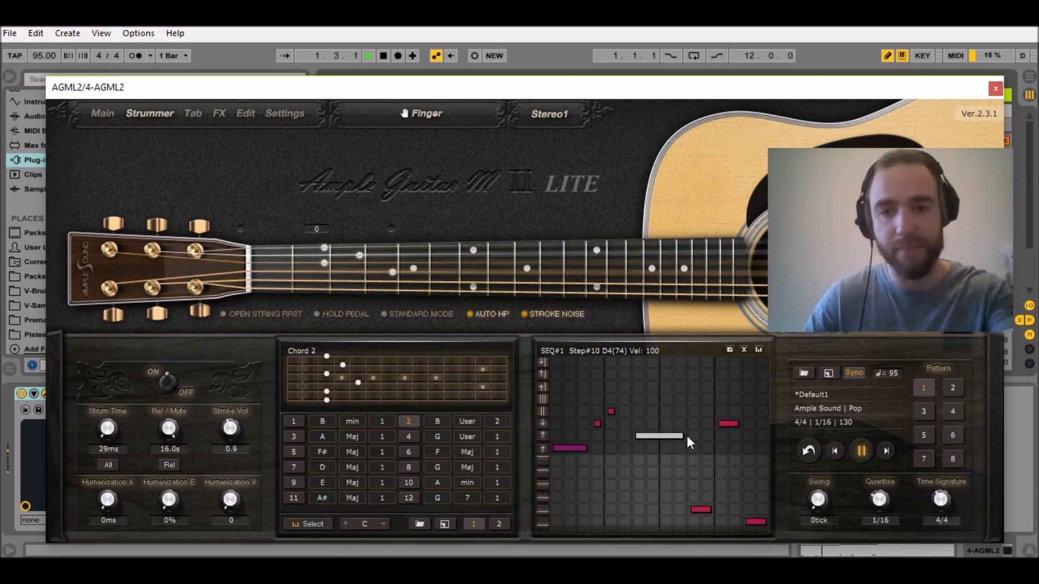
key(space)
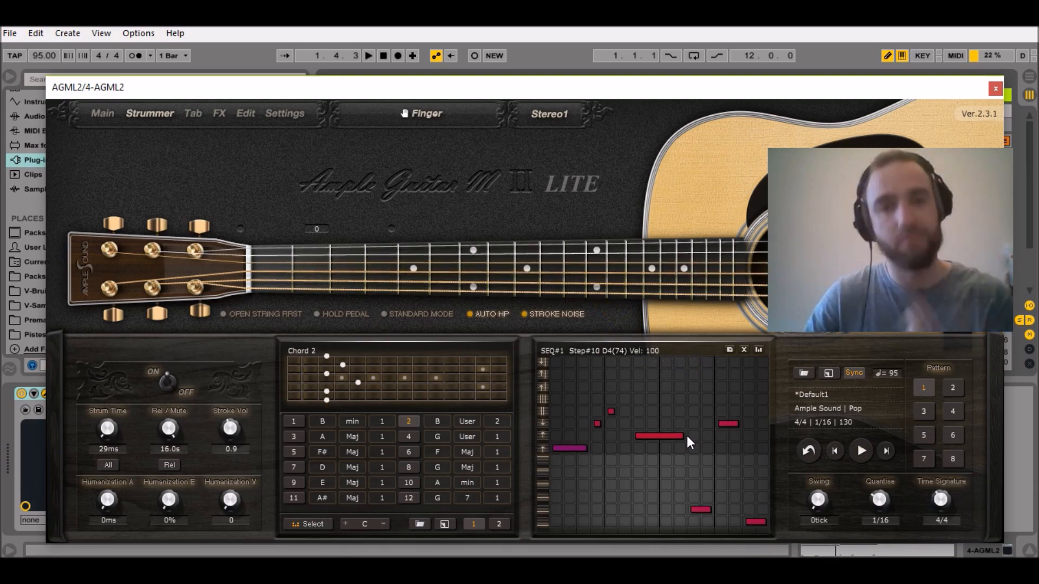
Close the plug-in window, open track 4's clip and draw a sixteenth-note D0 at 1.3.3 with its start extended slightly earlier.
click(497, 154)
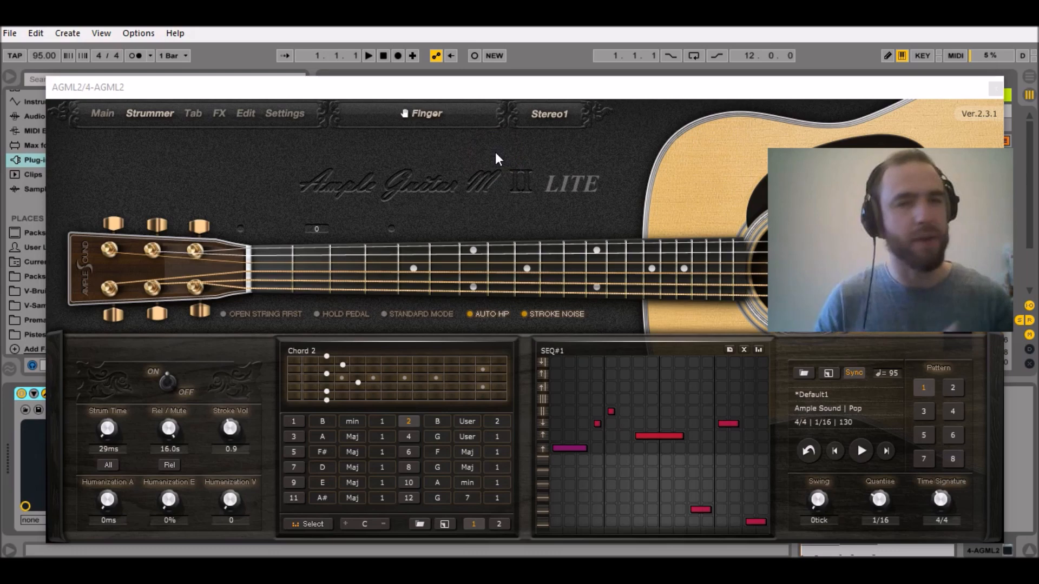
click(994, 88)
double_click(563, 109)
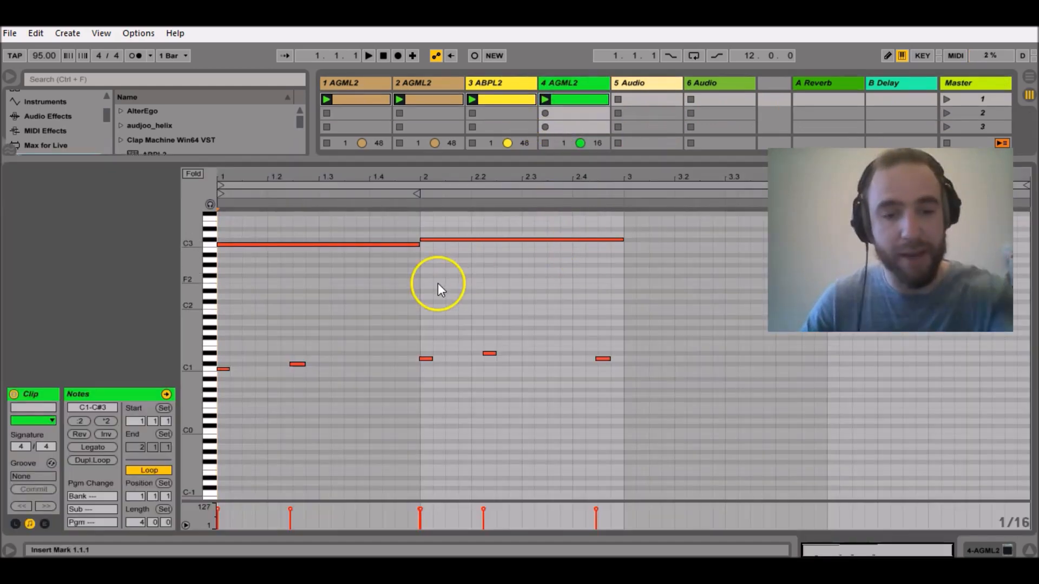
drag(314, 172, 311, 174)
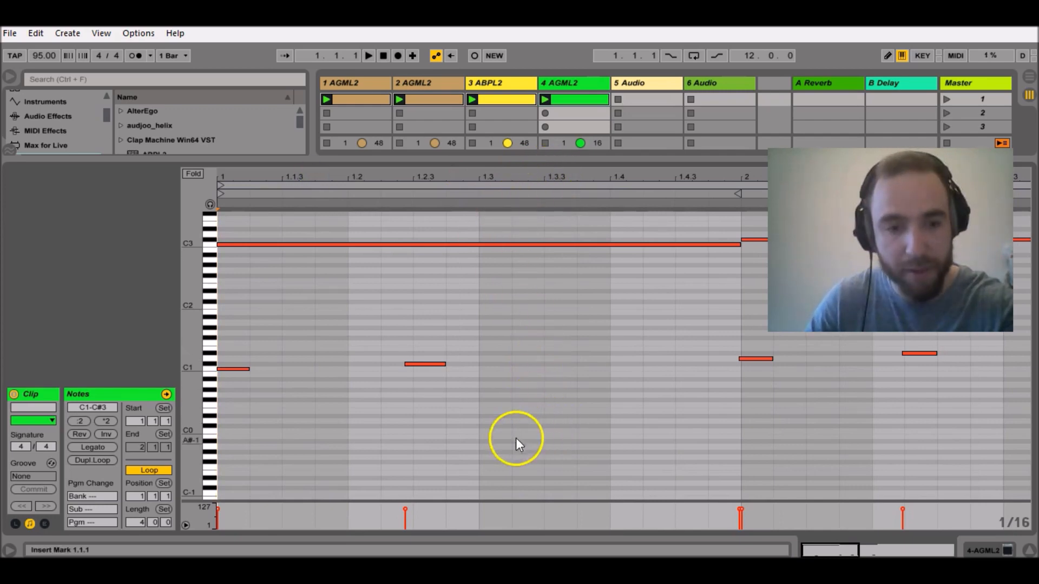
key(b)
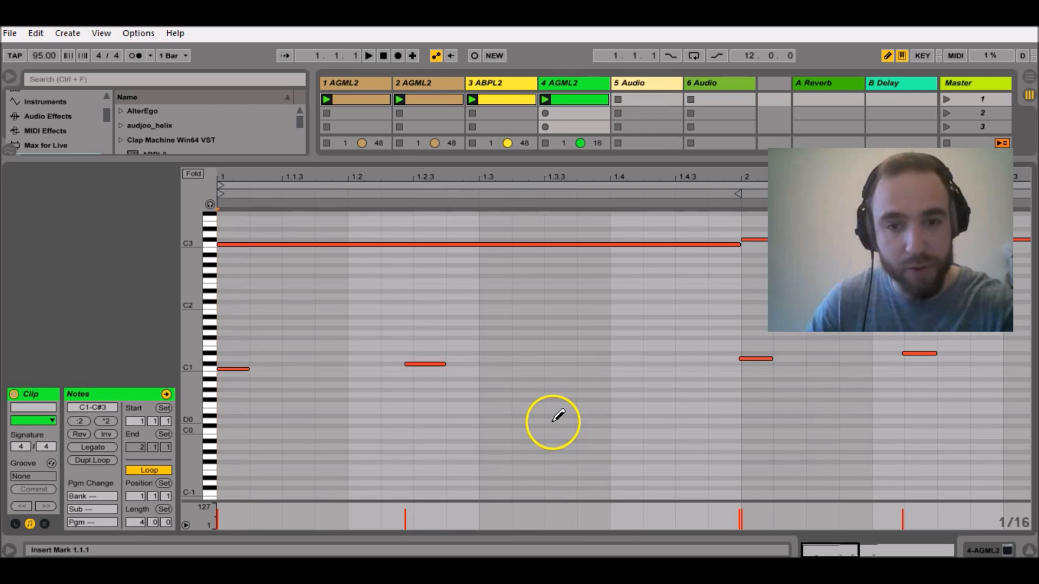
click(558, 419)
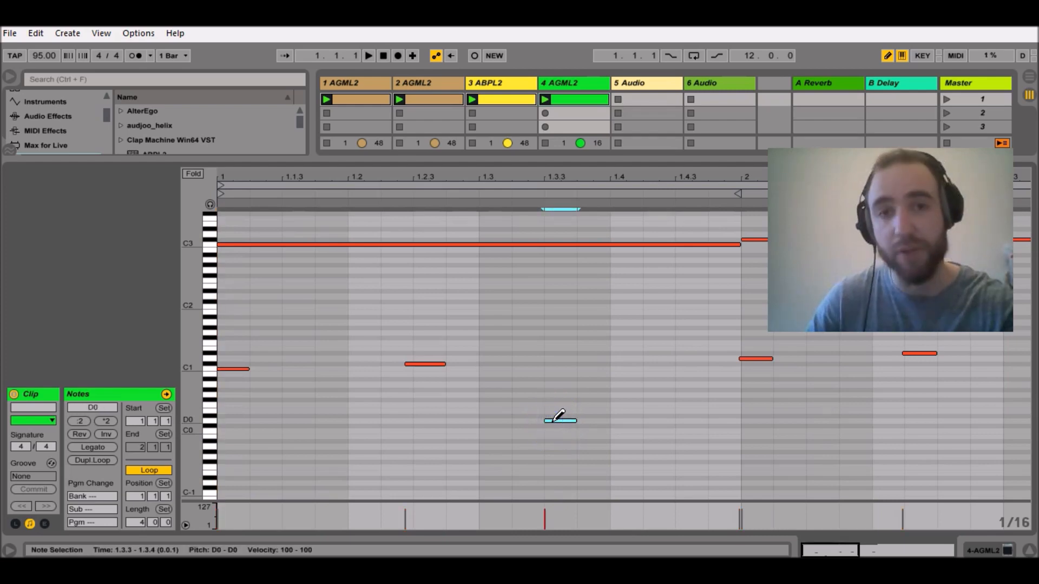
drag(546, 421, 542, 421)
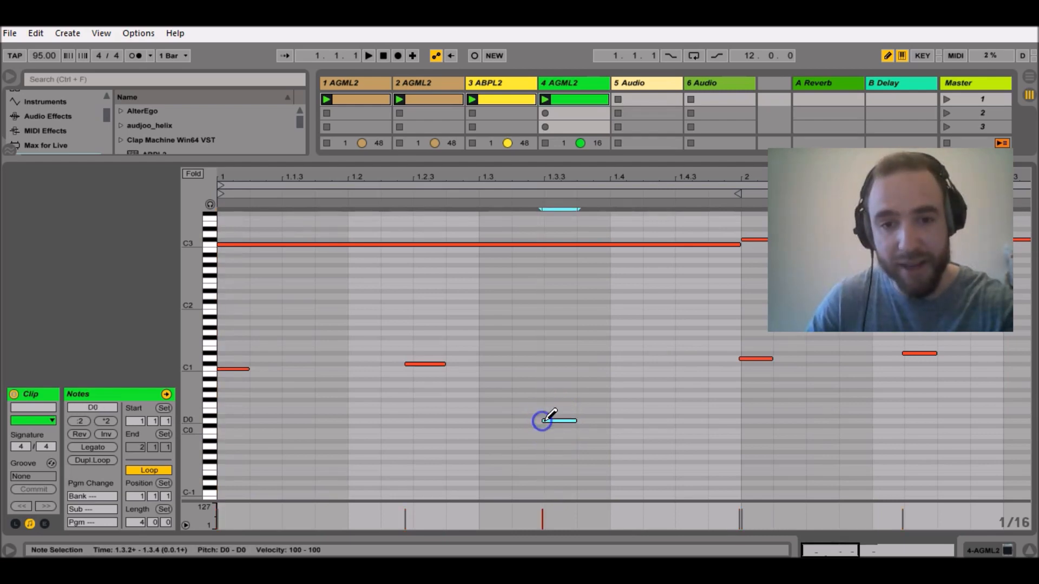
Draw a sixteenth-note C0 at 1.4.1, extend its start slightly ahead of the beat and play the clip.
click(613, 431)
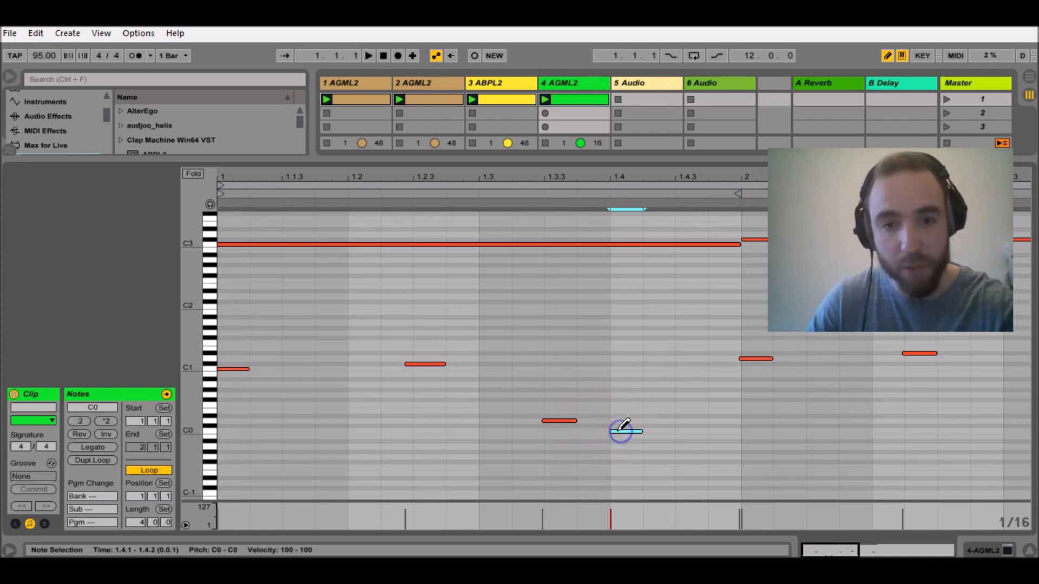
drag(612, 431, 608, 430)
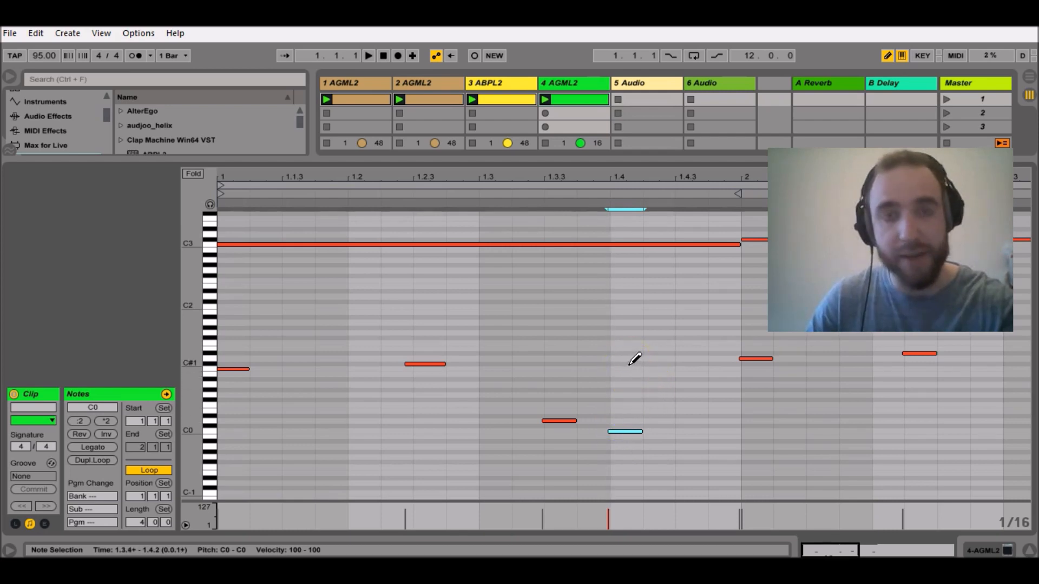
key(space)
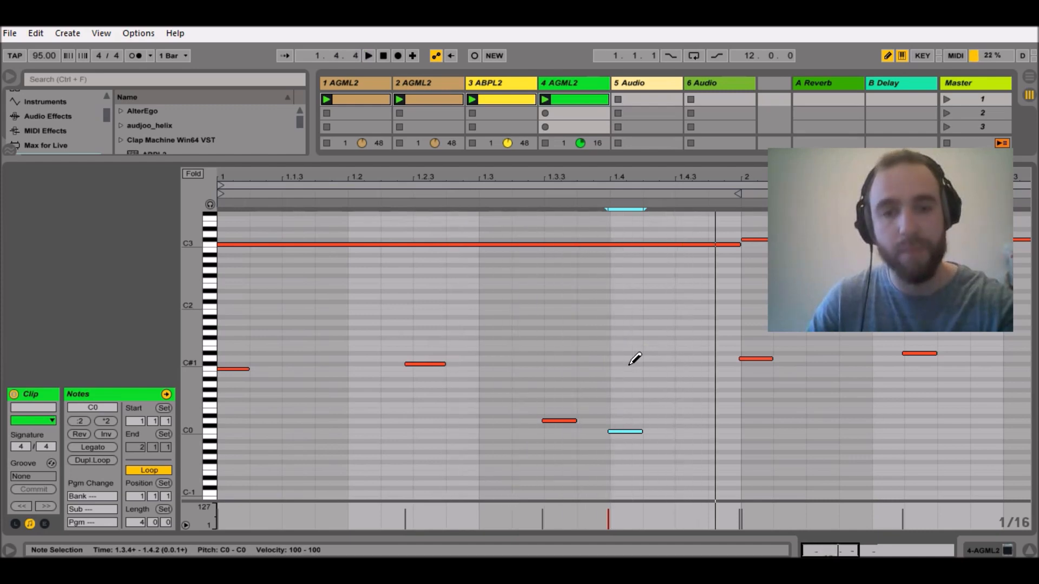
Reopen the track 4 guitar plug-in, set pattern 1's E3 note on steps 11 and 12 to velocity 127, and audition it.
key(shift+Tab)
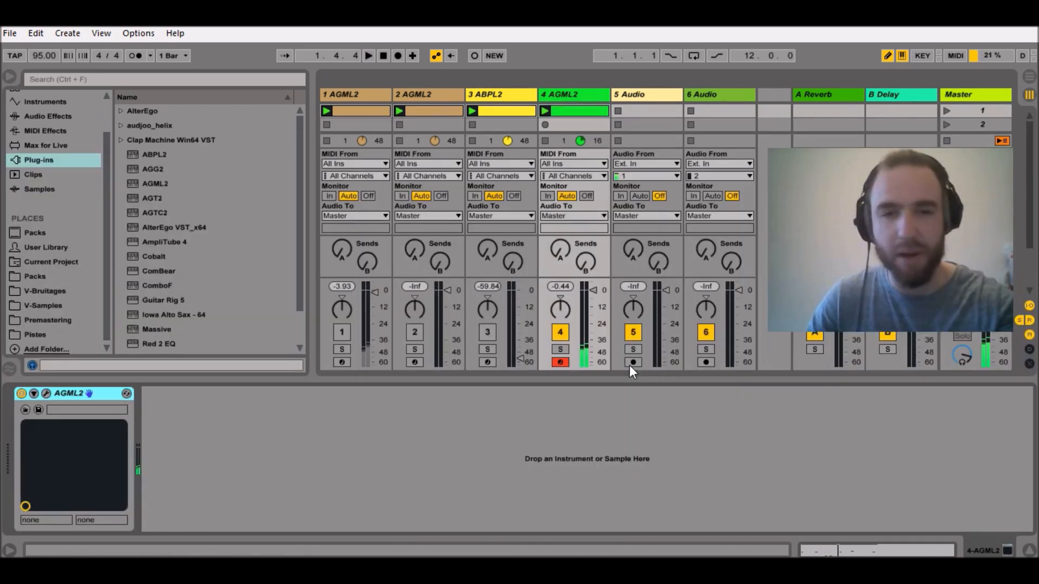
click(46, 394)
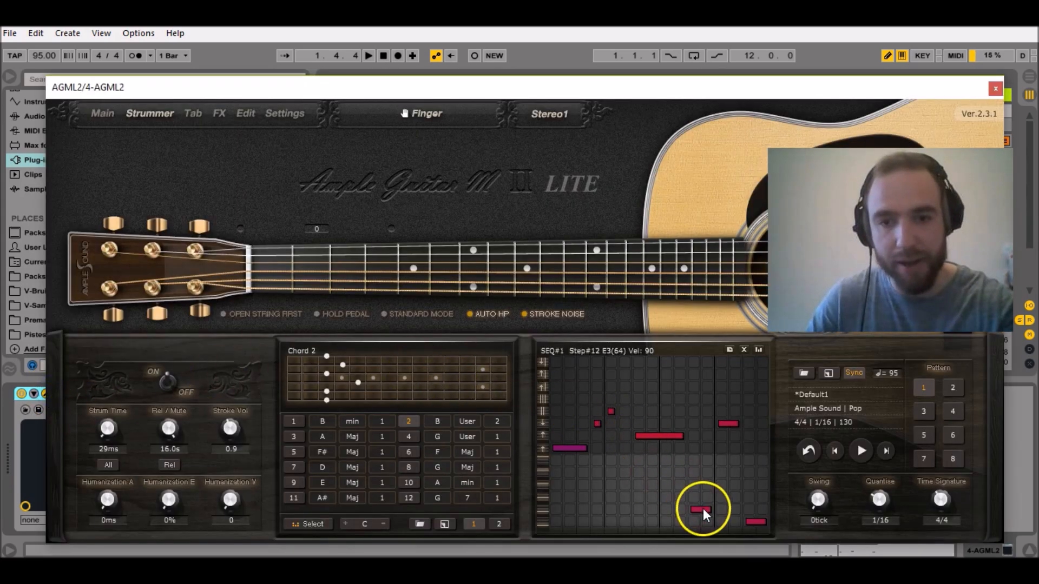
drag(710, 511, 707, 477)
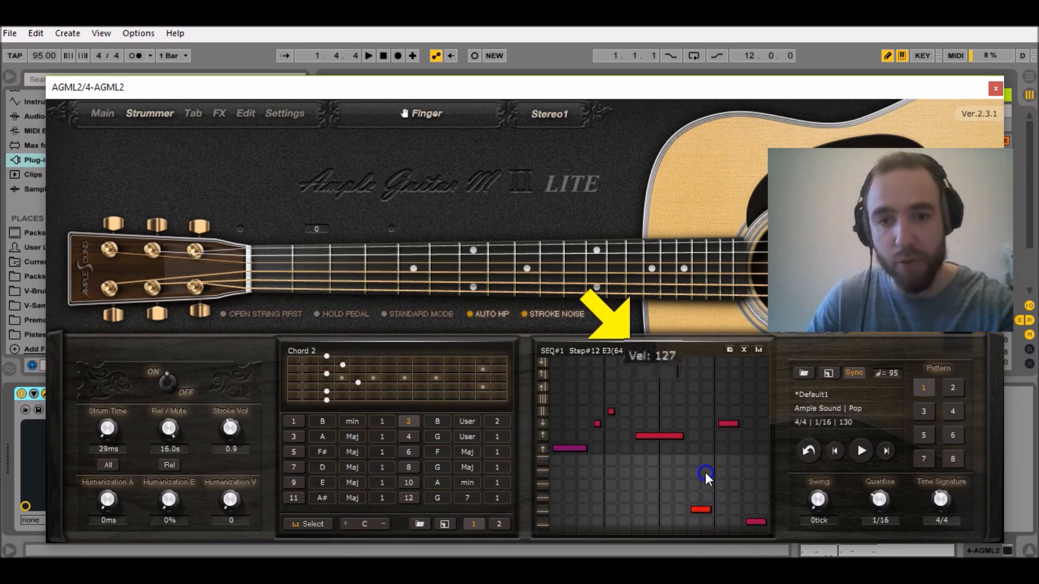
key(space)
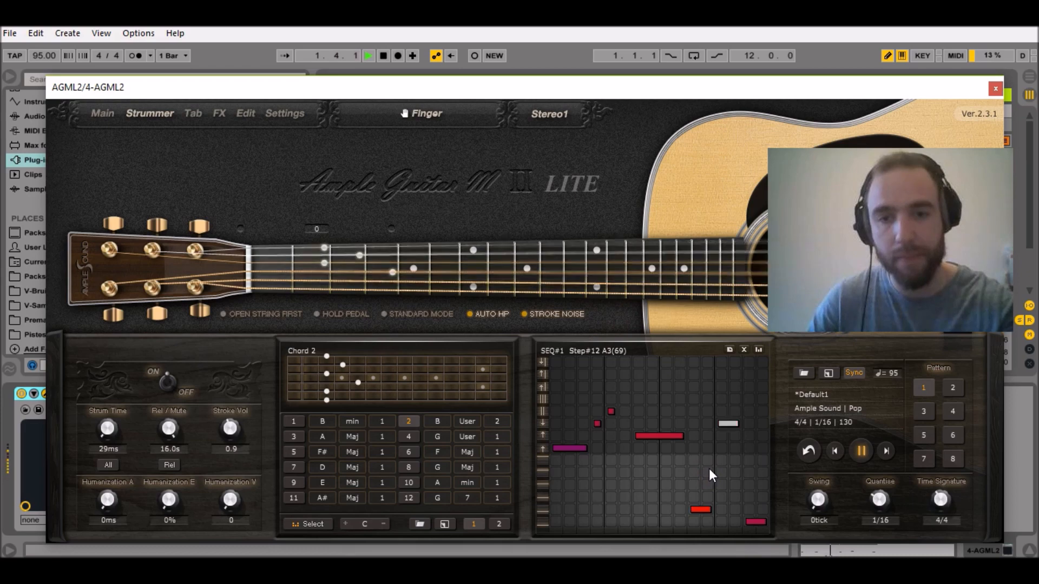
key(space)
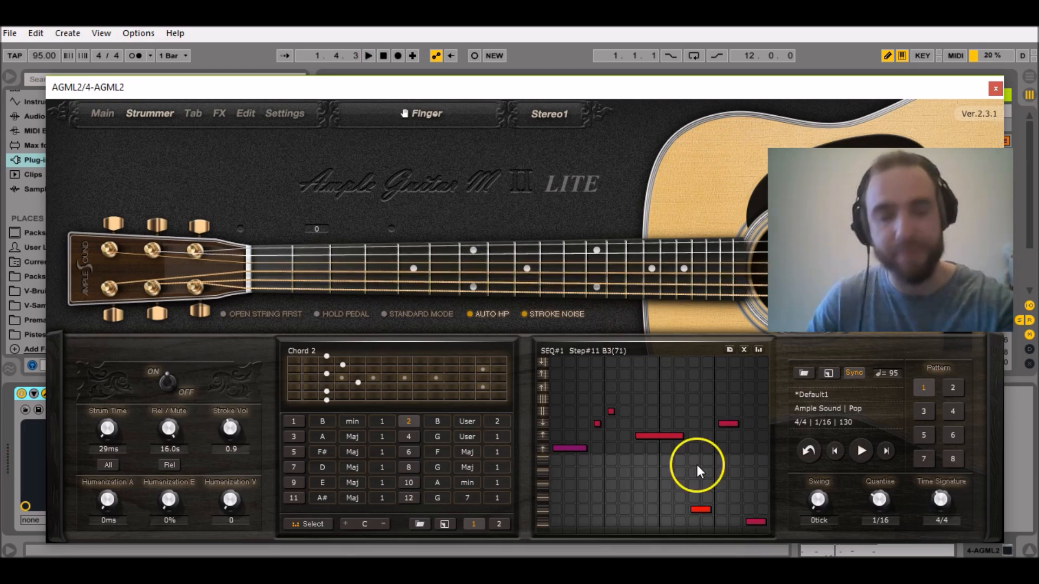
Switch to pattern 2 and slightly lower the velocities of its C4 strokes on steps 1 and 4.
click(955, 389)
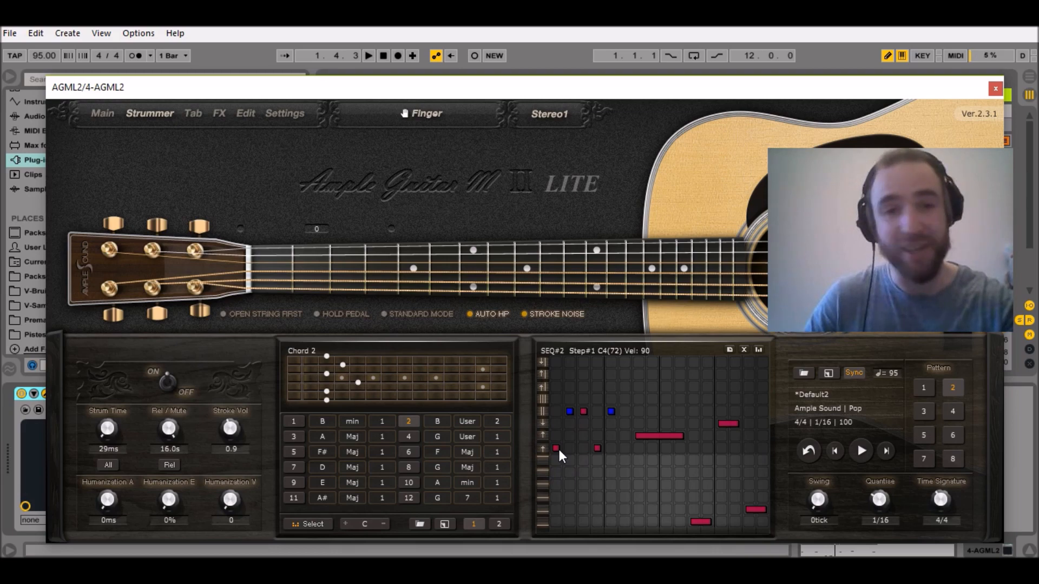
drag(559, 449, 560, 457)
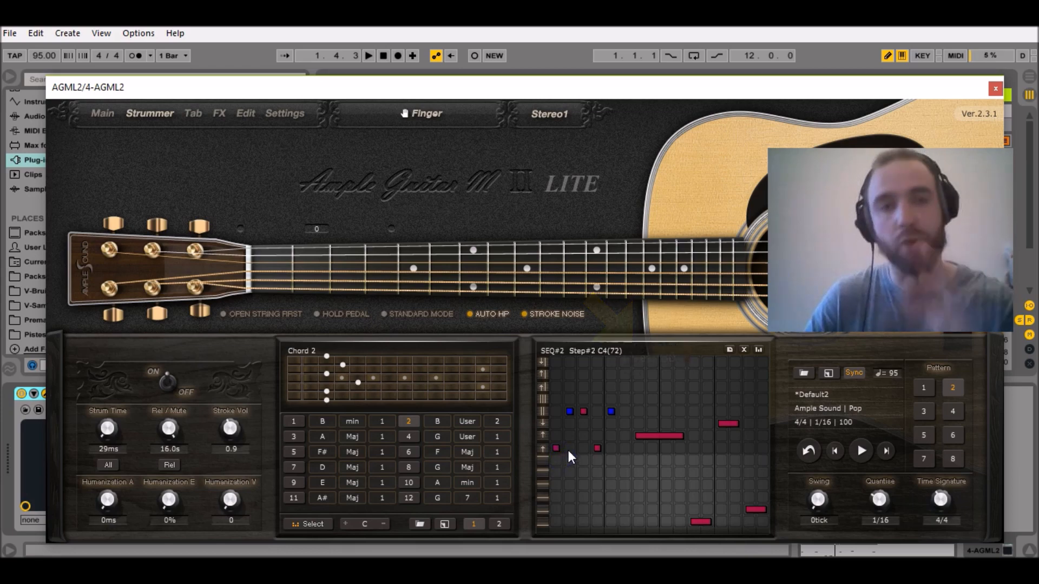
click(596, 449)
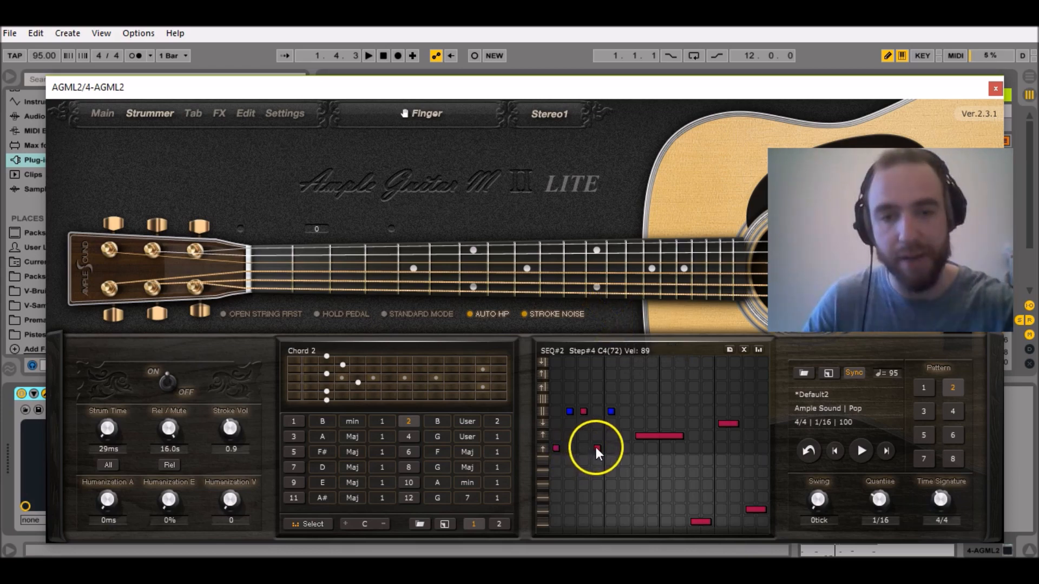
drag(599, 449, 598, 452)
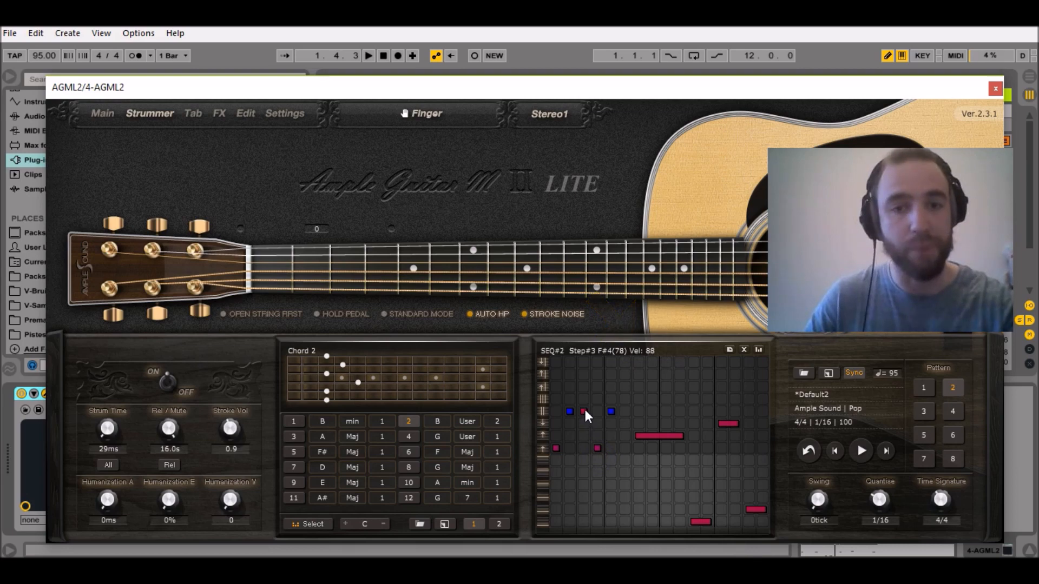
Set pattern 2's F#4 stroke on step 3 to velocity 50, raise the D4 stroke's velocity on steps 7 to 10, and audition.
drag(585, 410, 583, 420)
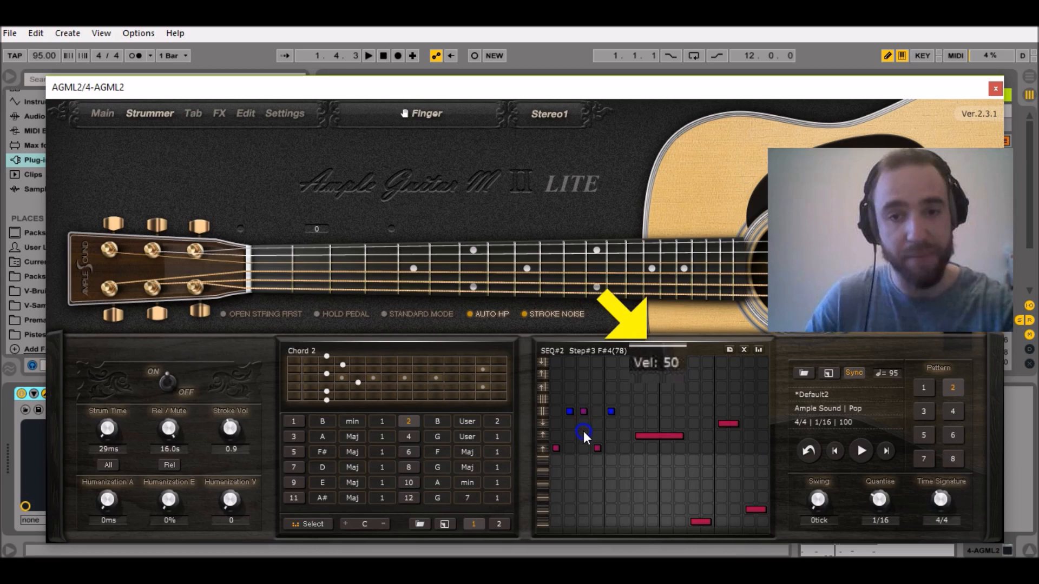
drag(583, 433, 583, 437)
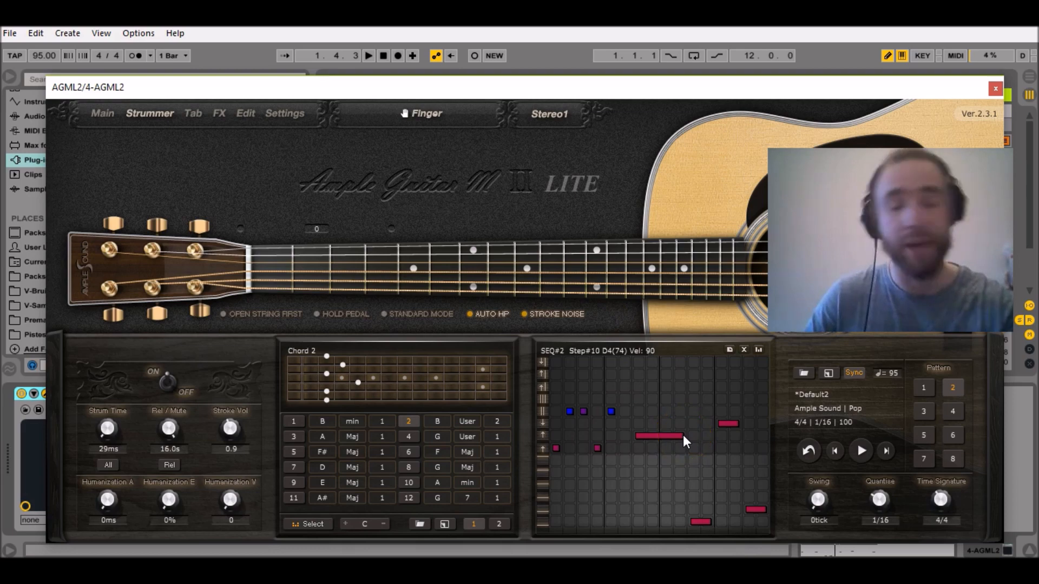
drag(683, 435, 676, 427)
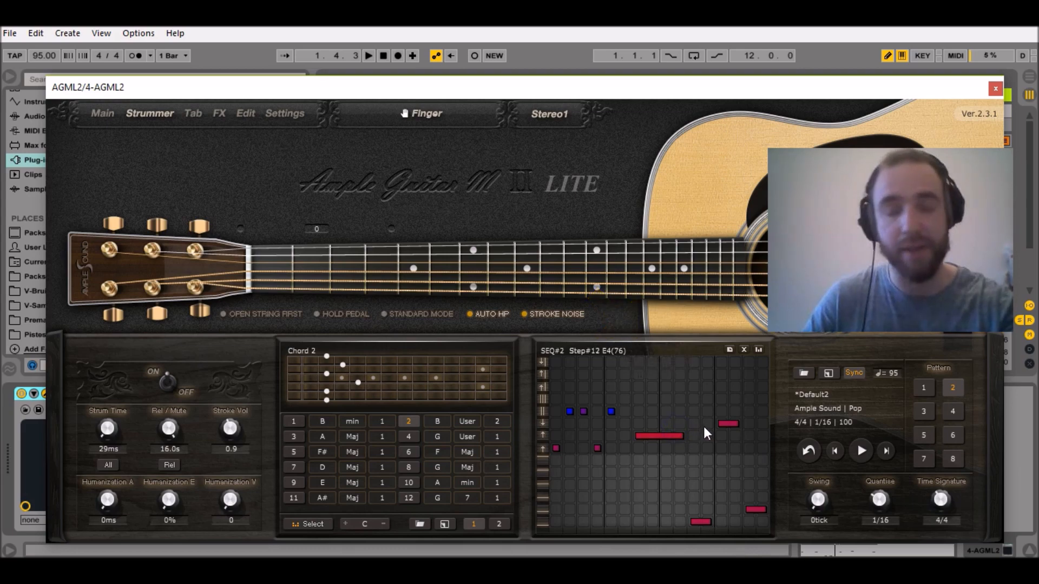
key(space)
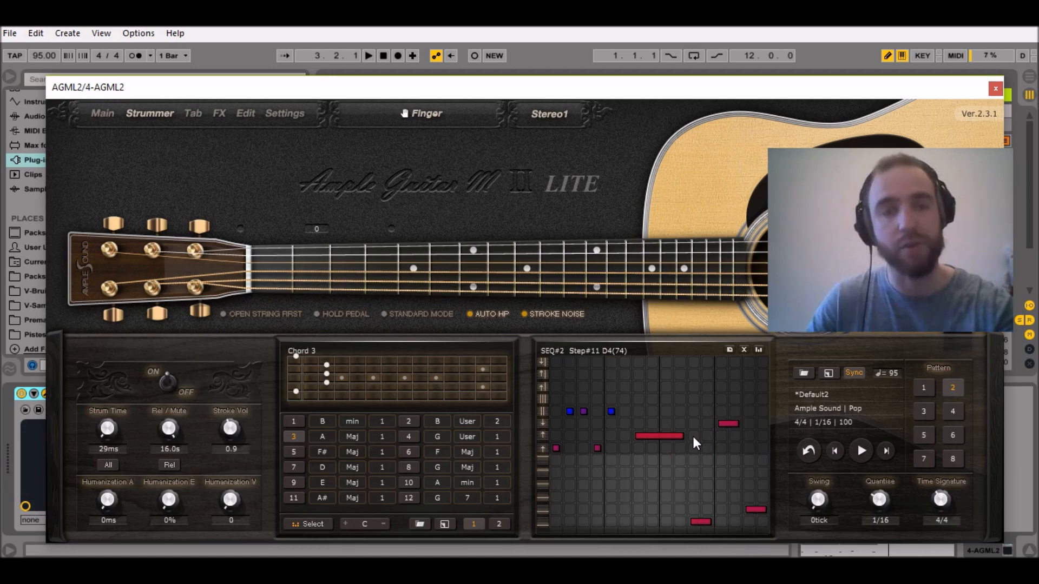
Close the plug-in window, open track 4's clip and duplicate all notes of bars 1 and 2 into bars 3 and 4.
click(996, 88)
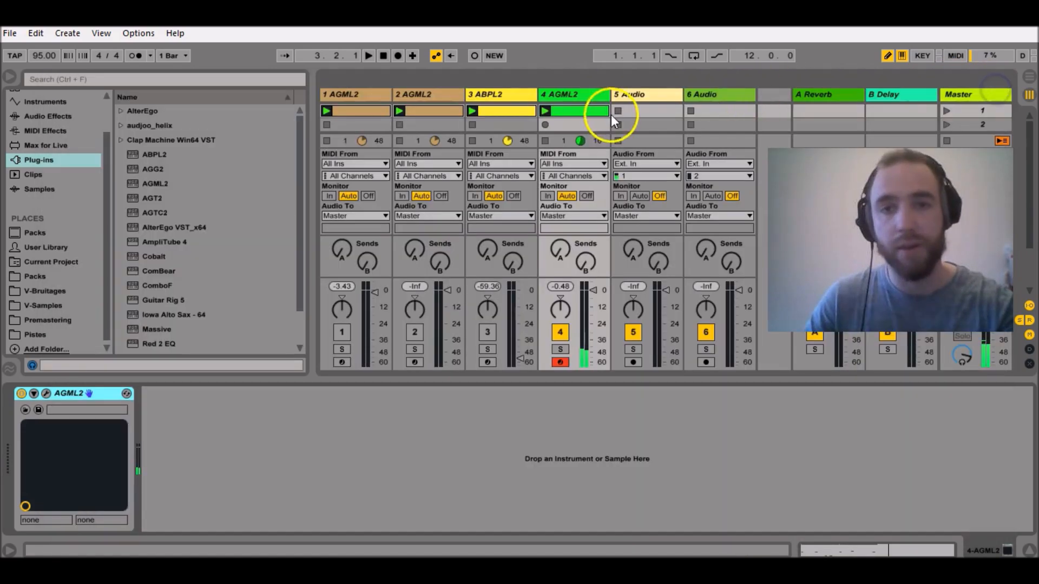
click(556, 109)
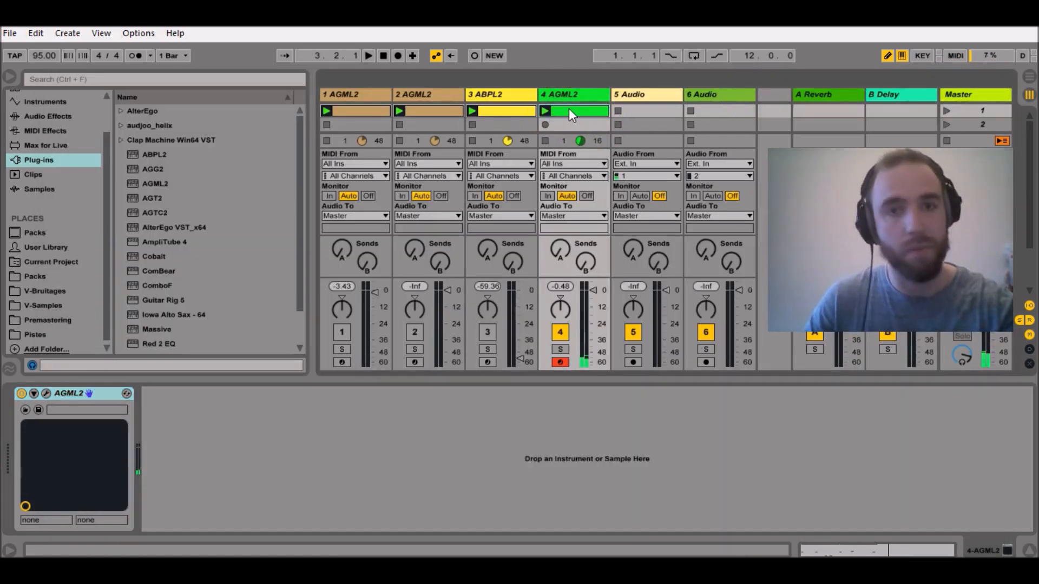
double_click(570, 108)
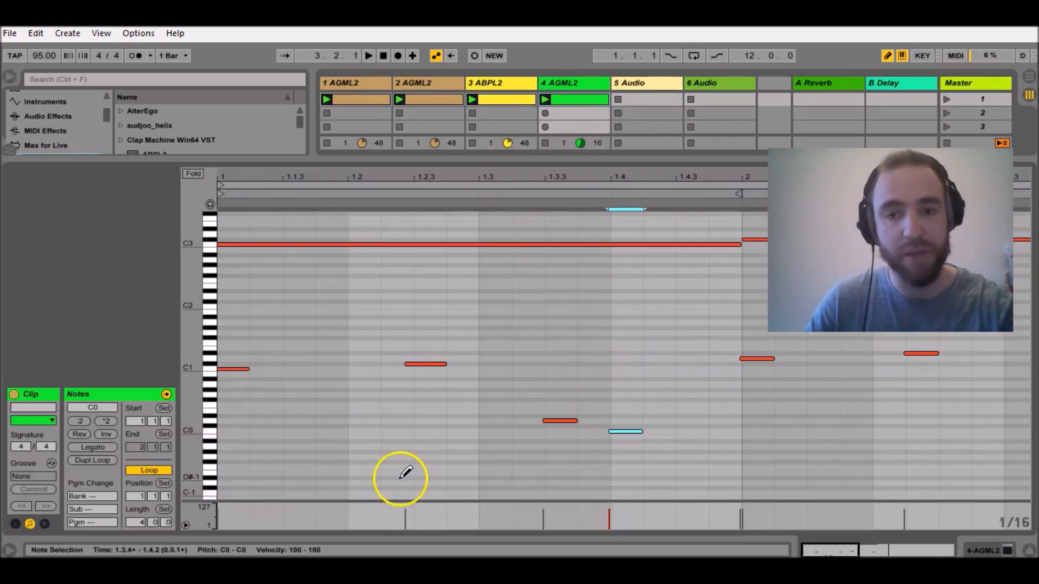
drag(815, 553, 814, 551)
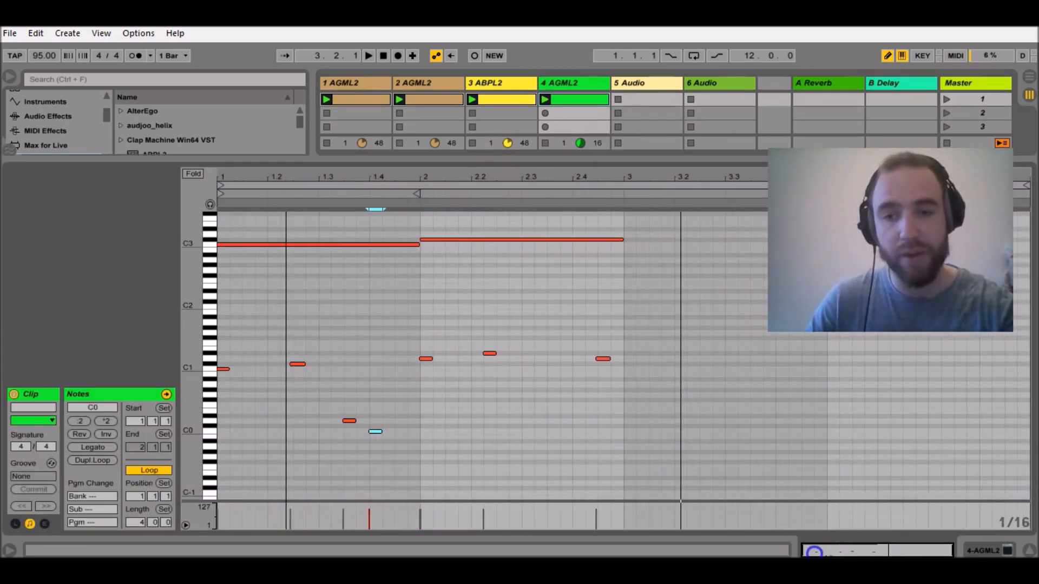
drag(661, 225, 223, 459)
key(ctrl+d)
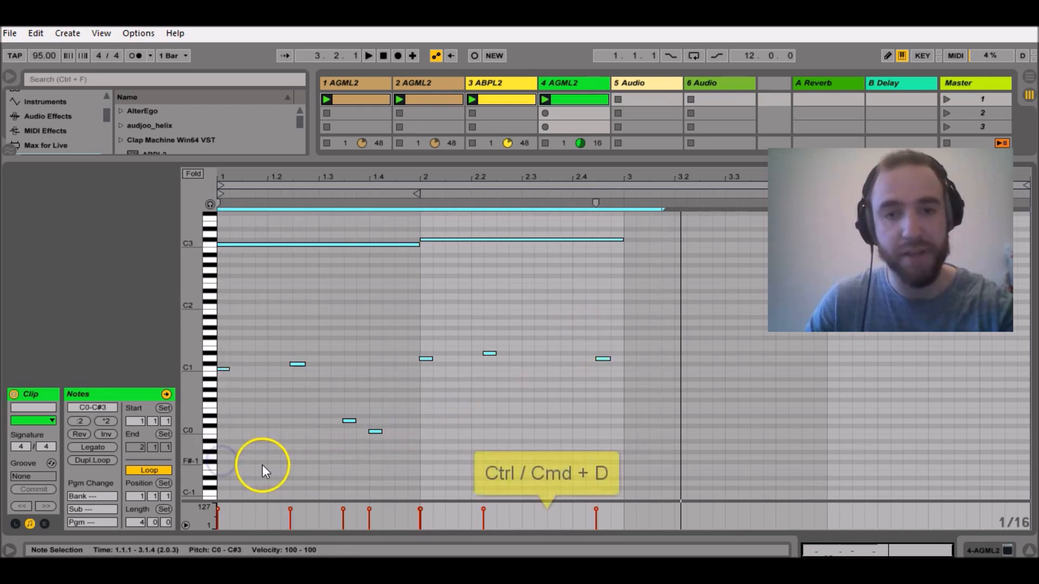
Set the clip's loop length to 8 bars and duplicate the notes of bars 1 to 4 into bars 5 to 8.
key(Left)
click(126, 522)
text(8)
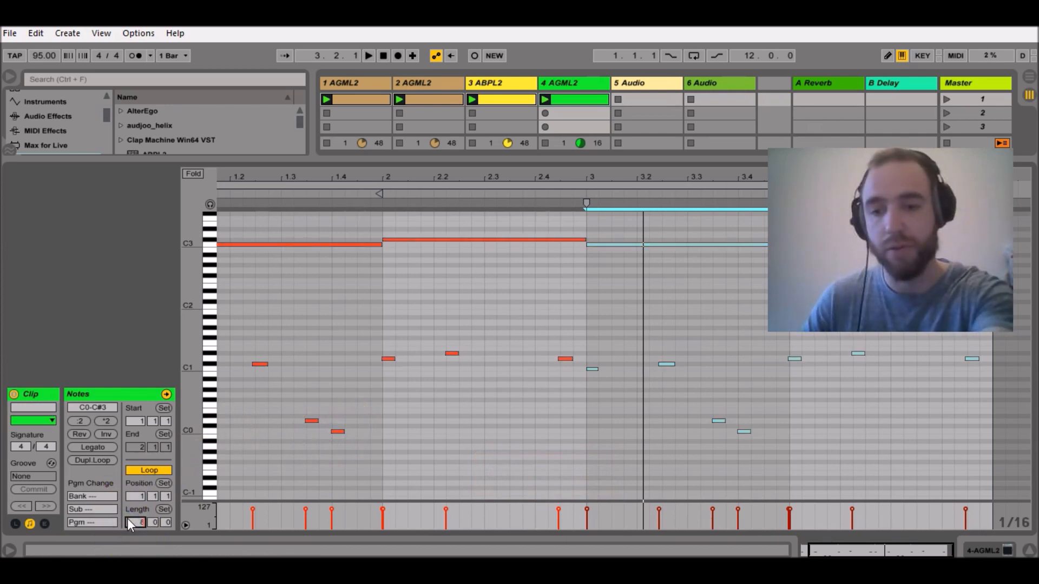
key(Return)
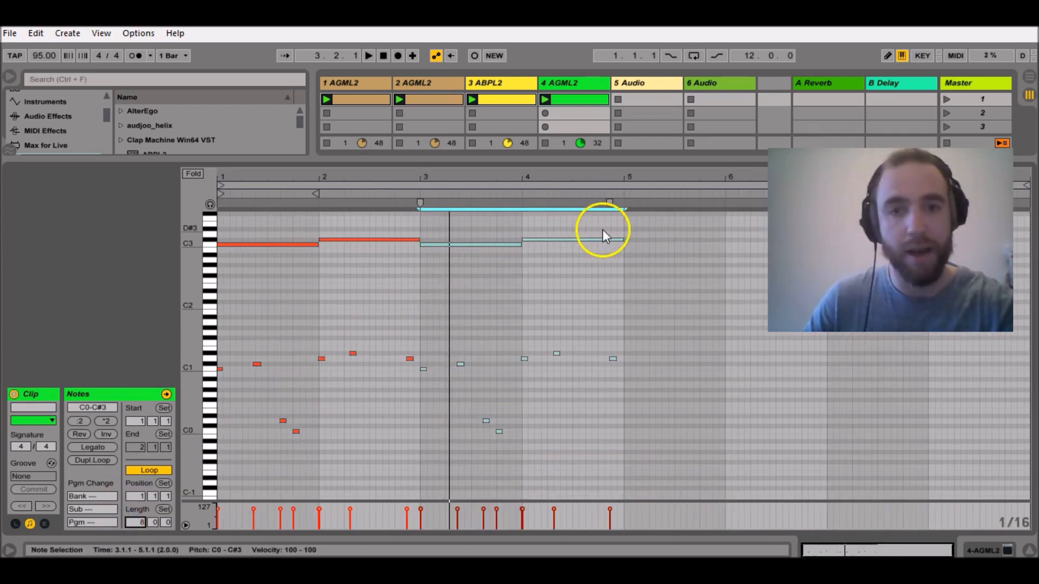
drag(623, 220, 222, 457)
key(ctrl+d)
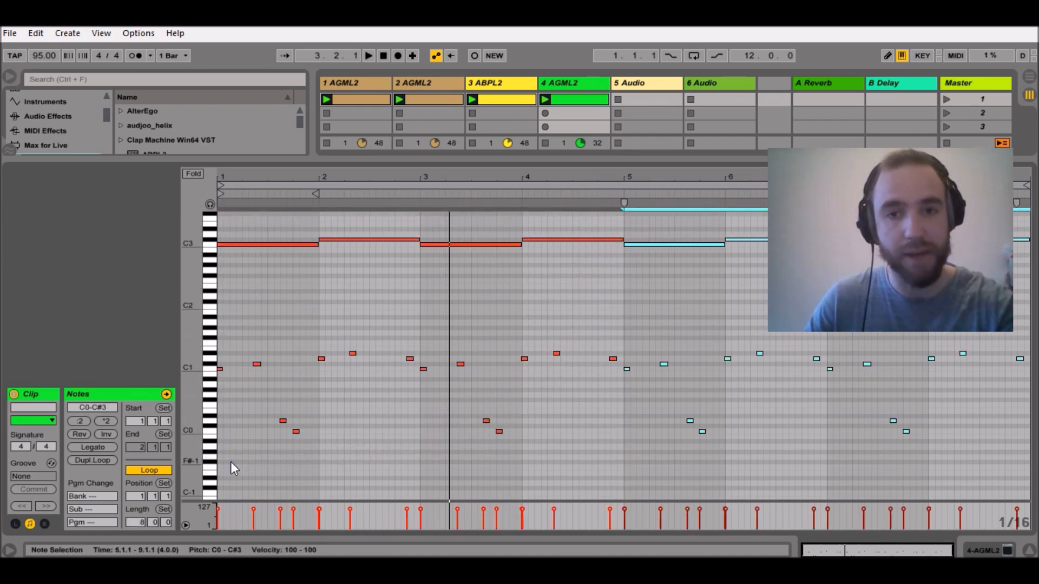
Set the clip to start and loop from 5.1.1 for four bars, and delete the D0 and C0 notes in bars 5 to 8.
click(650, 440)
click(220, 186)
drag(220, 186, 624, 144)
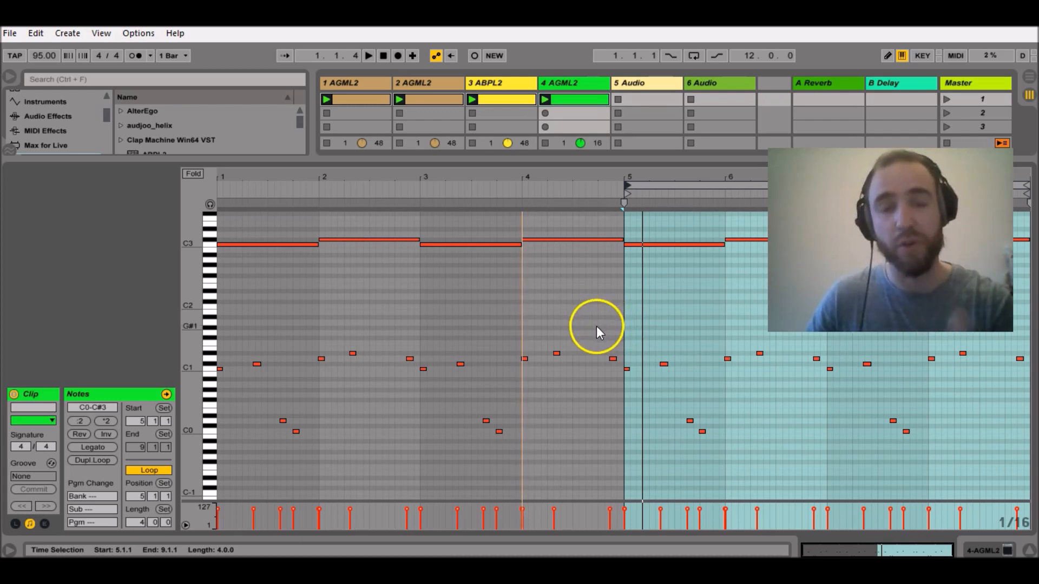
drag(644, 397, 950, 458)
key(Delete)
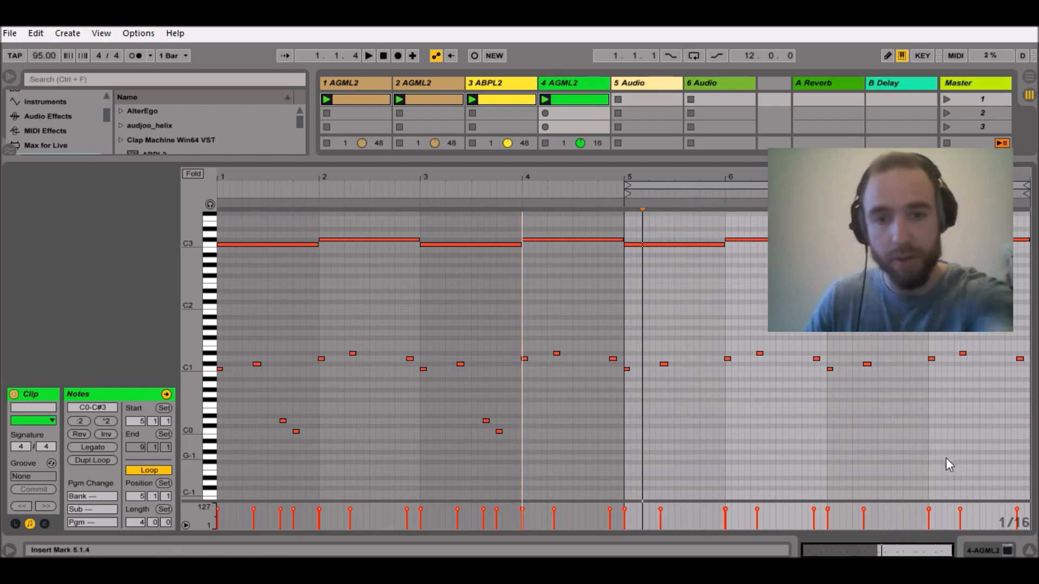
Draw a sixteenth-note D0 at 5.1.1 and a sixteenth-note C0 at 1.1.1, and play the clip.
key(b)
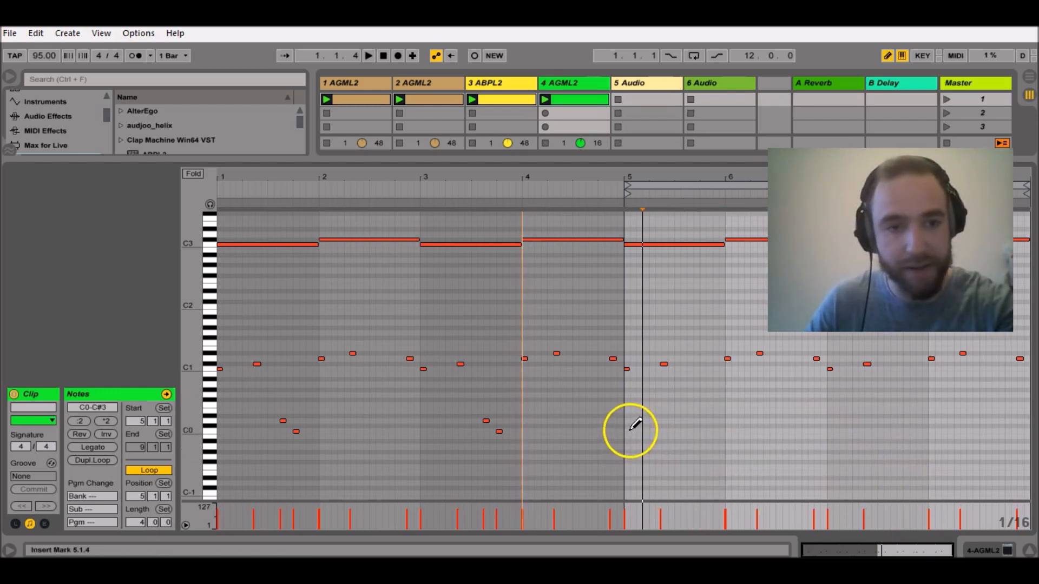
click(627, 420)
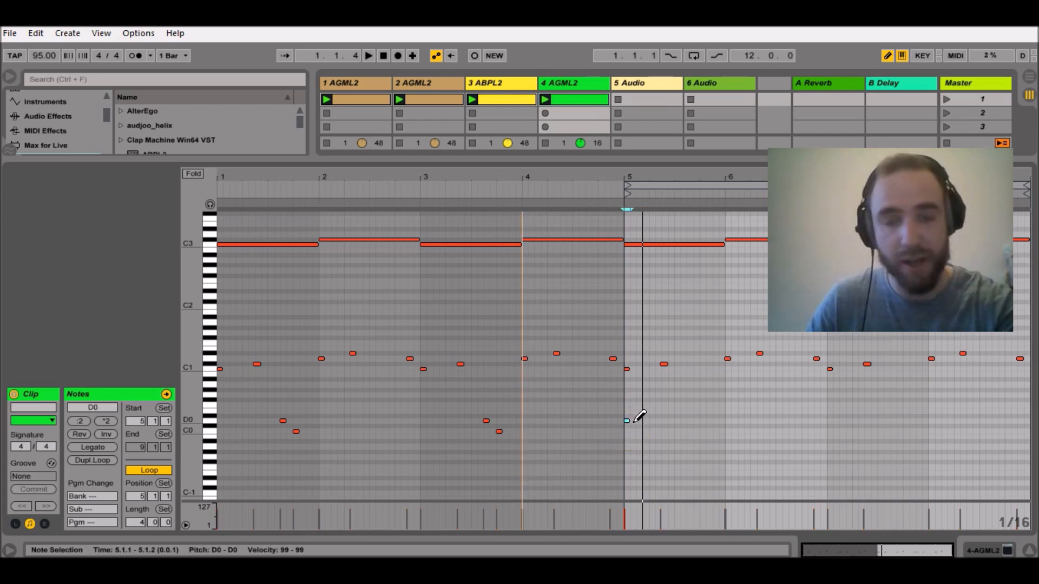
click(220, 432)
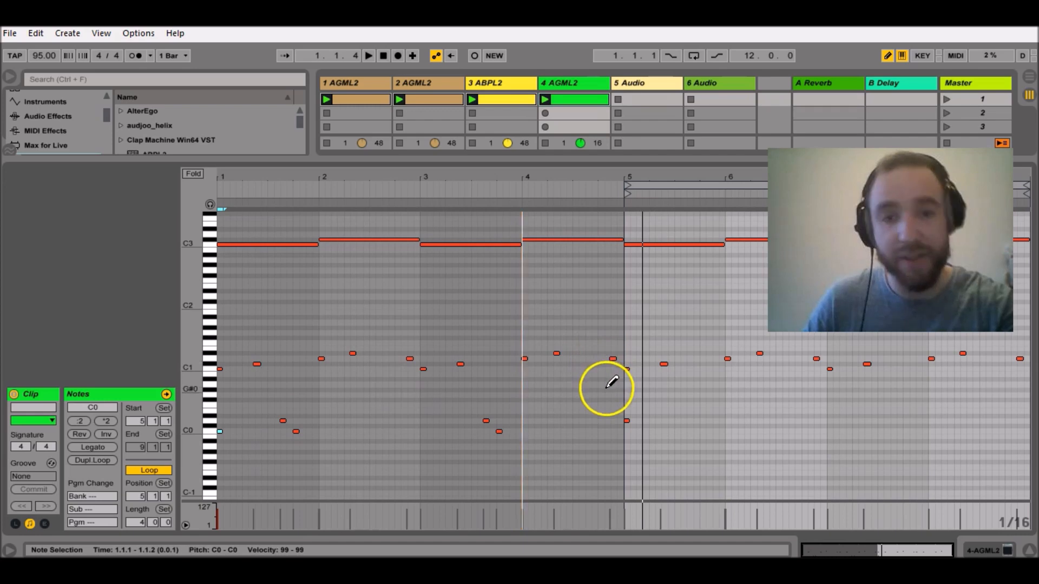
key(space)
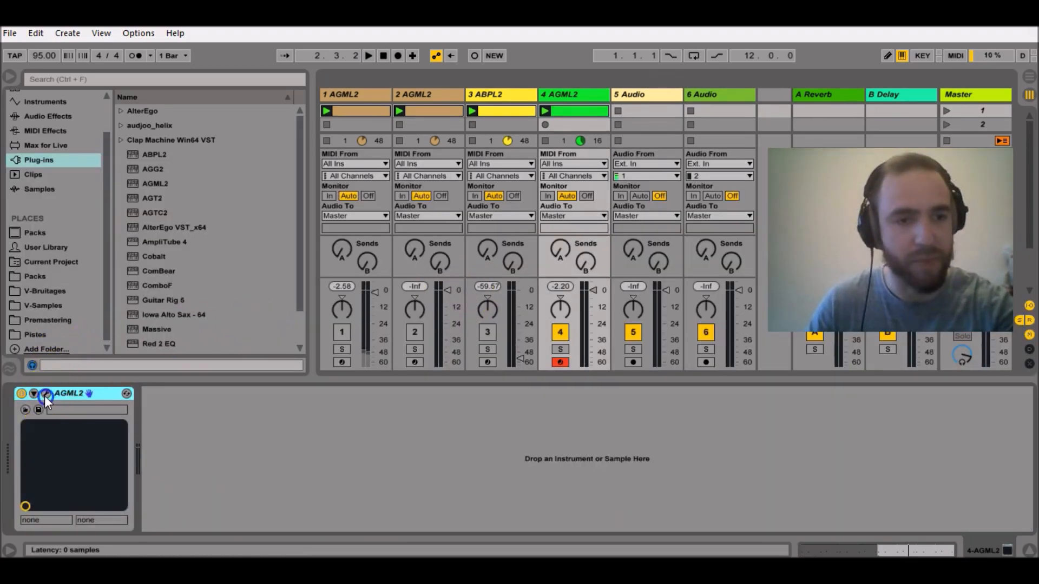
Reopen the track 4 guitar plug-in, switch to pattern 3 and copy pattern 1 into it.
click(46, 394)
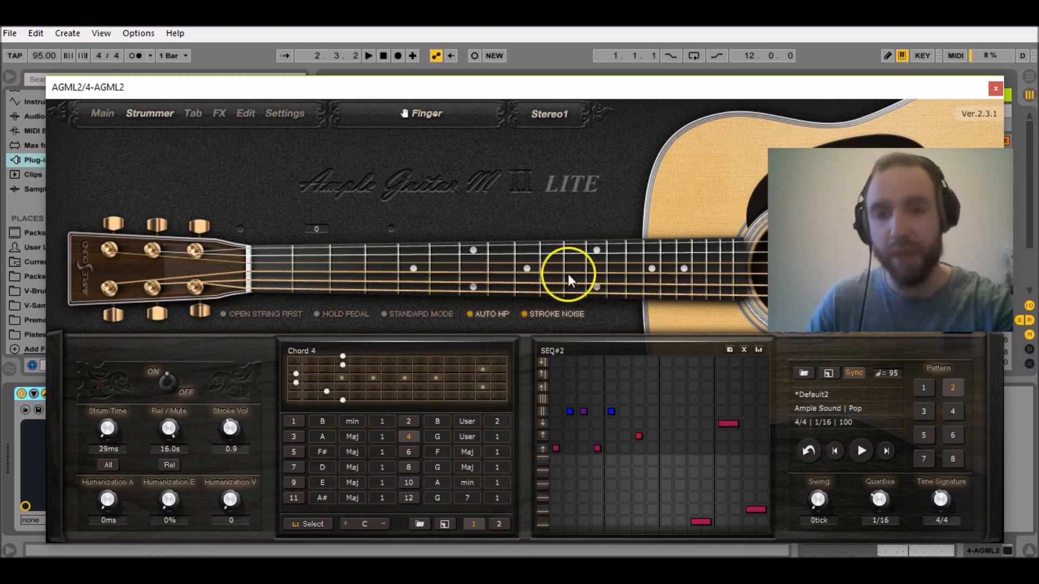
click(571, 234)
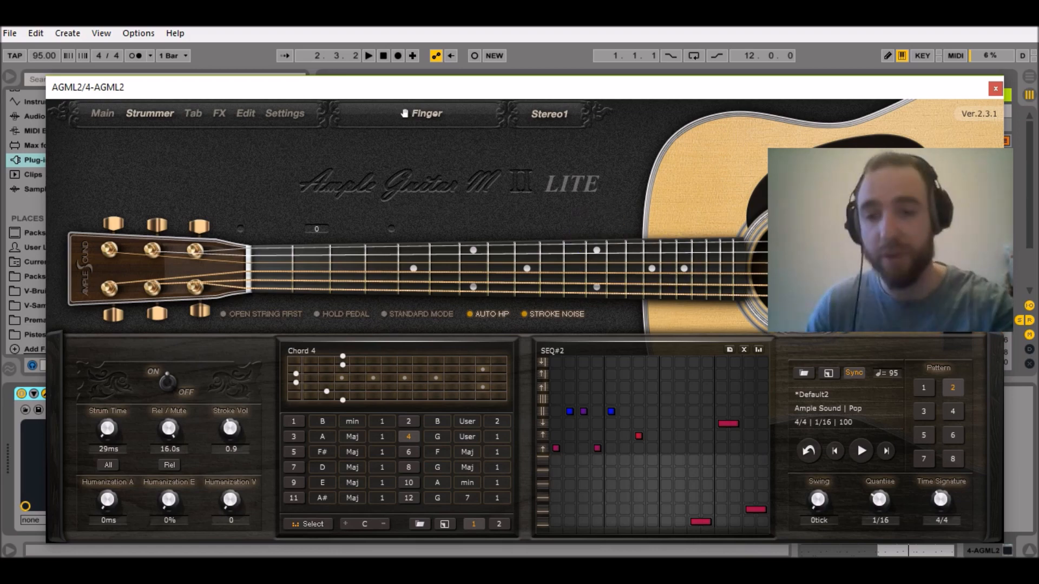
click(924, 412)
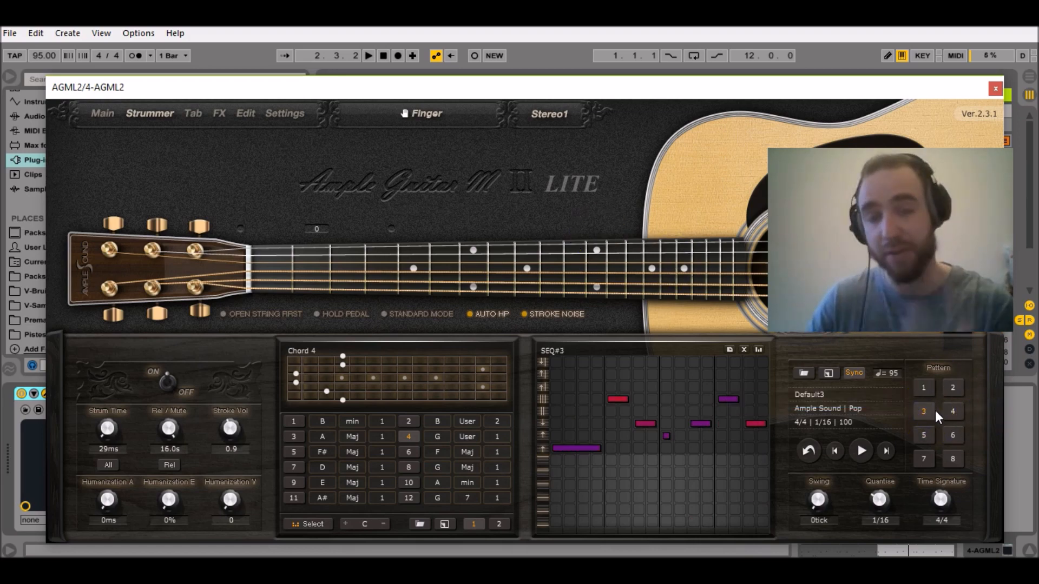
click(728, 349)
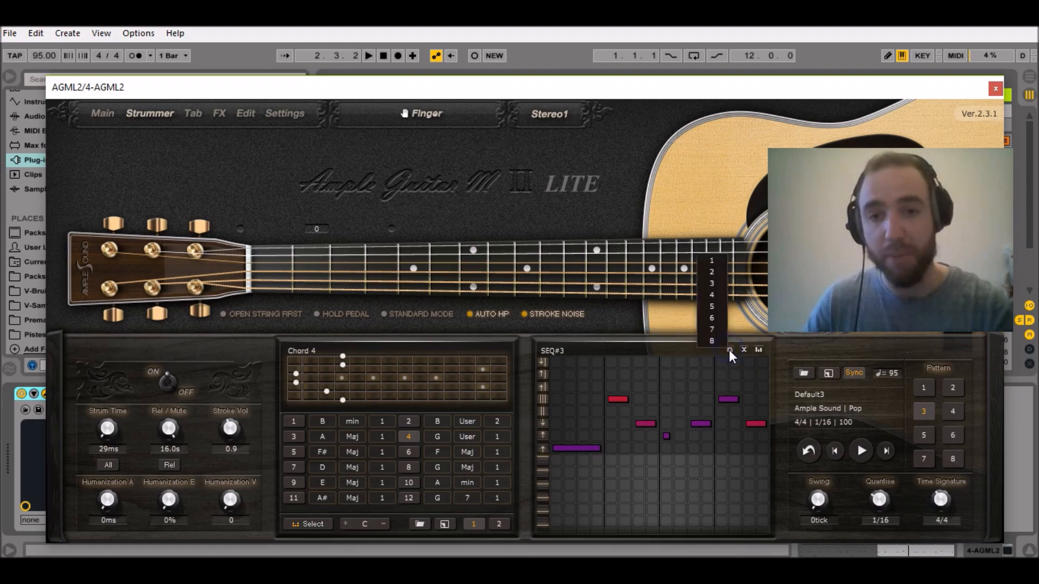
click(715, 261)
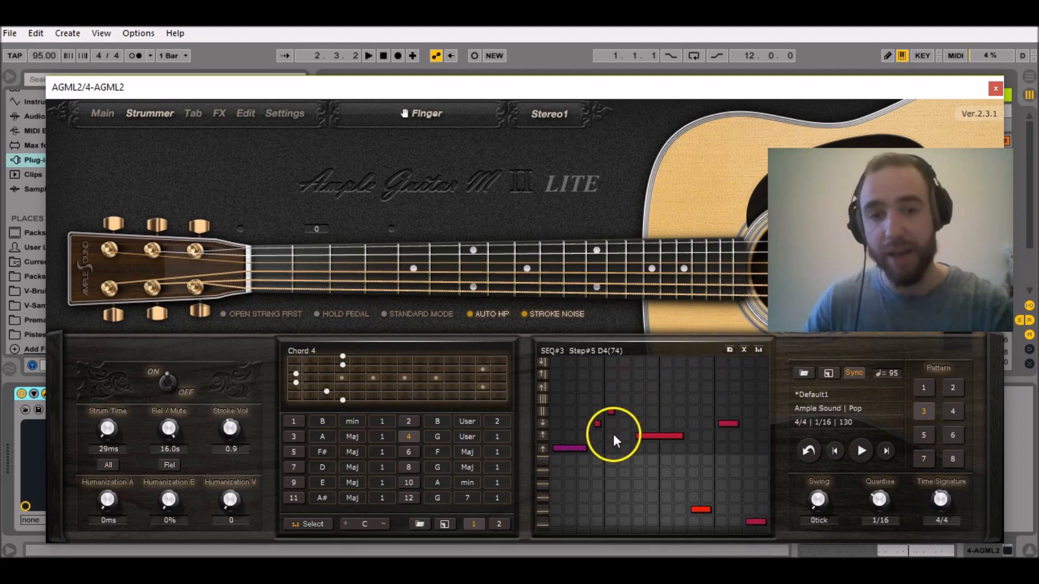
In pattern 3, shorten the opening C4 strum to two steps at velocity 100 and raise the velocity of the long D4 strum.
click(580, 448)
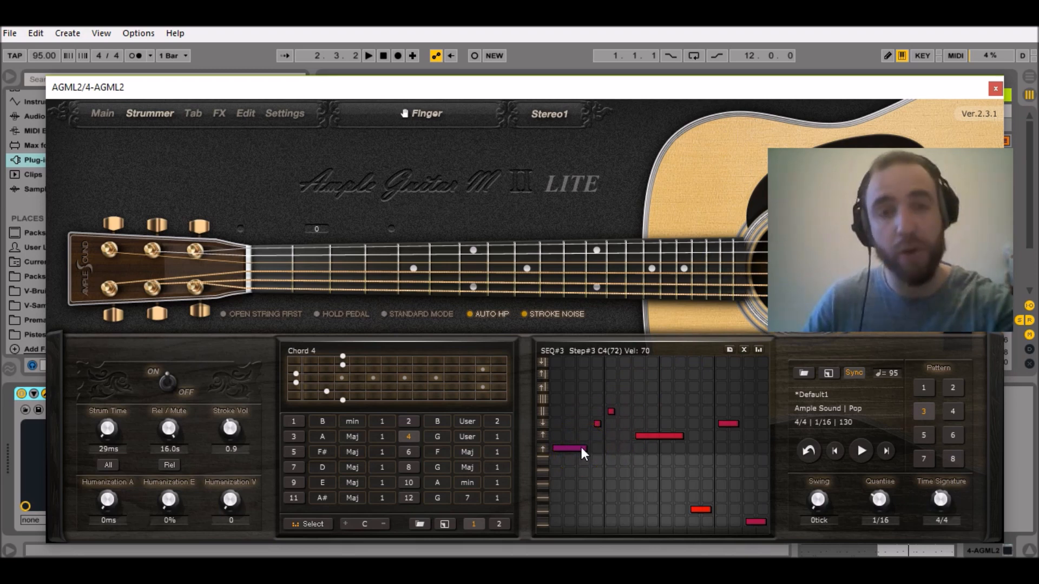
drag(580, 445, 578, 432)
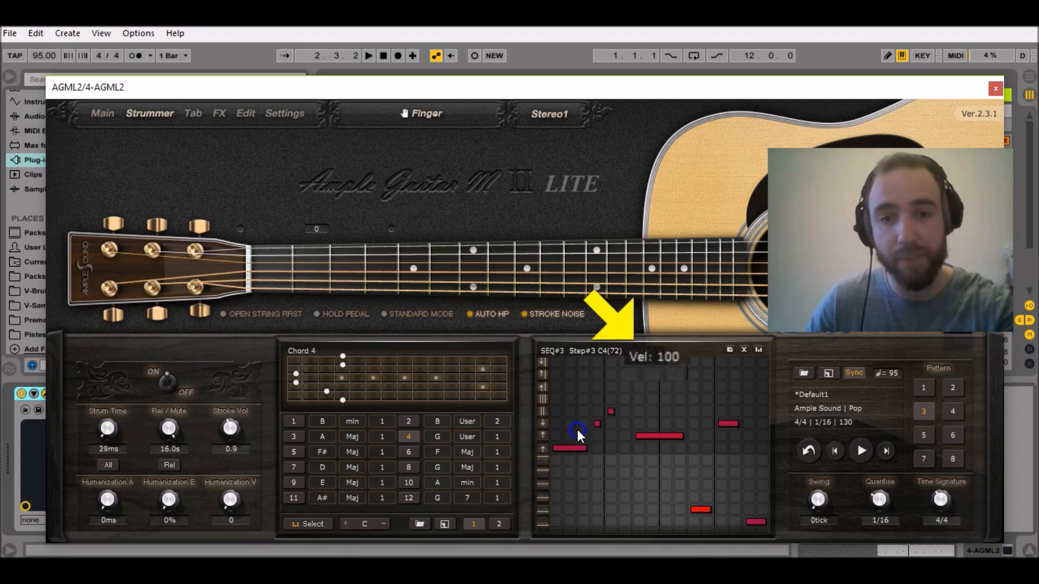
click(677, 434)
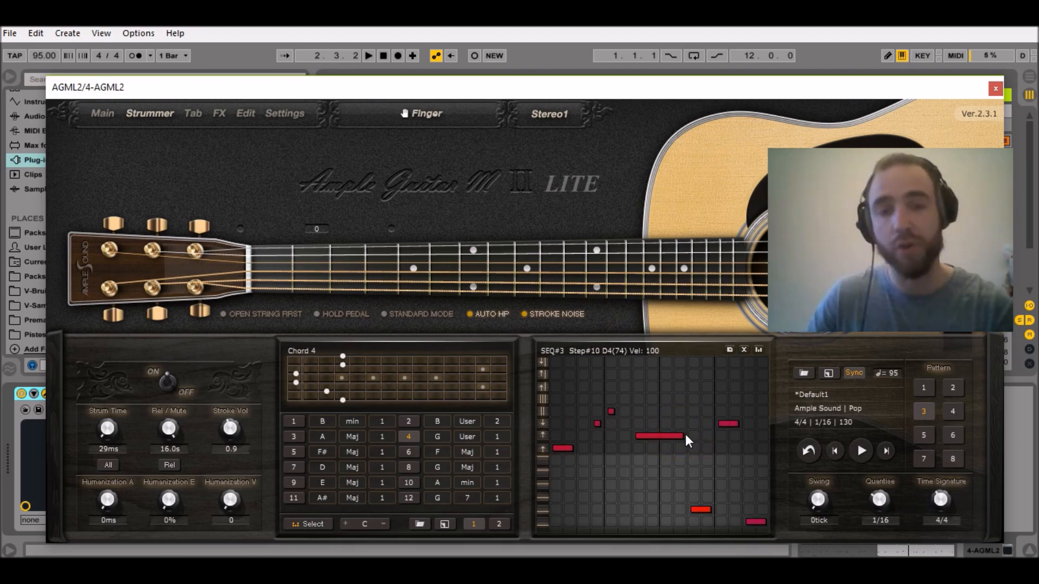
click(682, 436)
drag(683, 434, 686, 397)
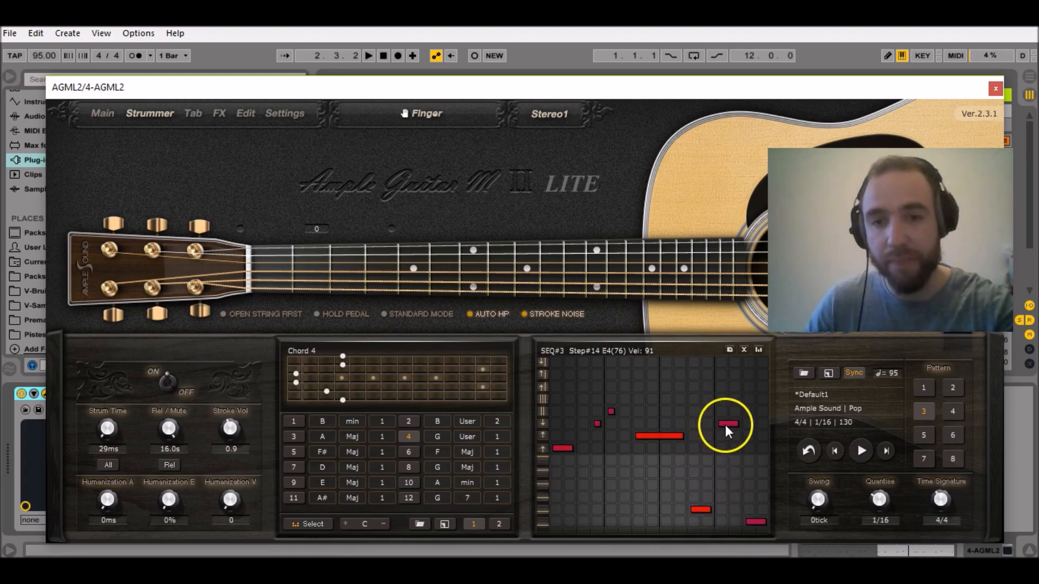
Shorten pattern 3's E4 strum at step 13 to one step, and the final D3 strum to step 15 only at velocity 123.
drag(733, 422, 732, 415)
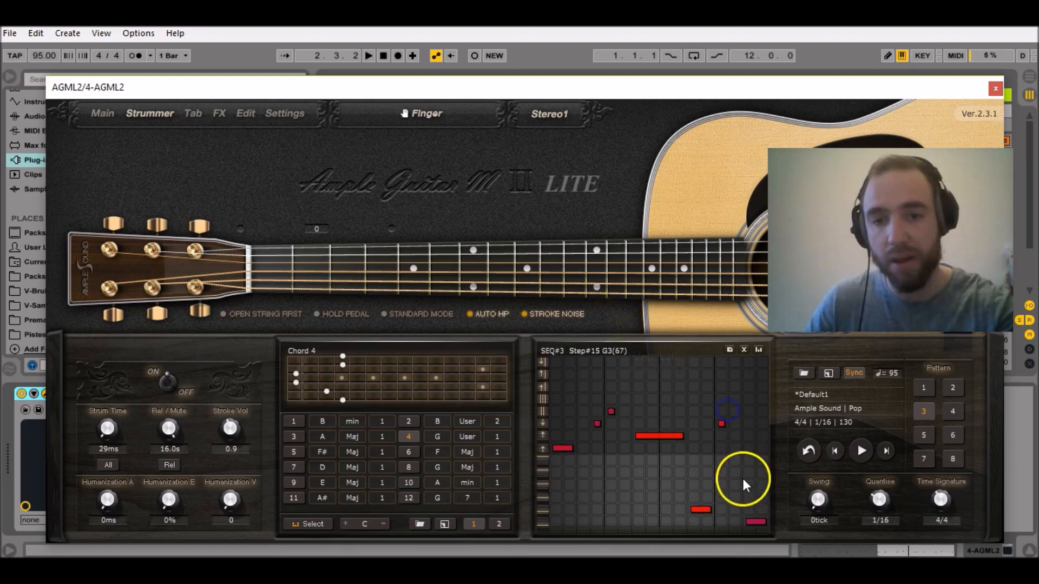
click(761, 522)
drag(762, 514, 751, 495)
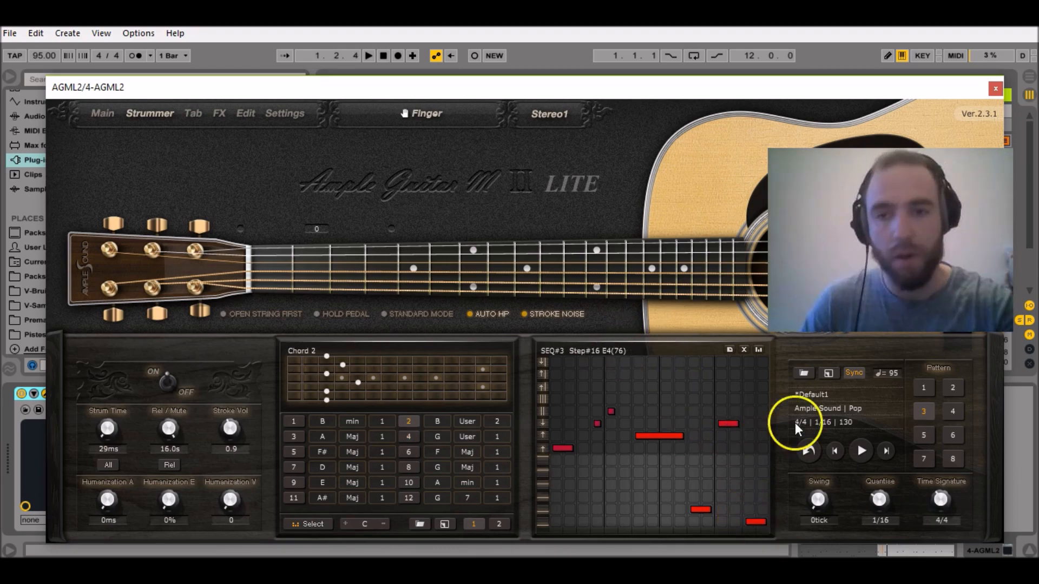
Switch to pattern 4 and copy pattern 2 into it.
click(952, 411)
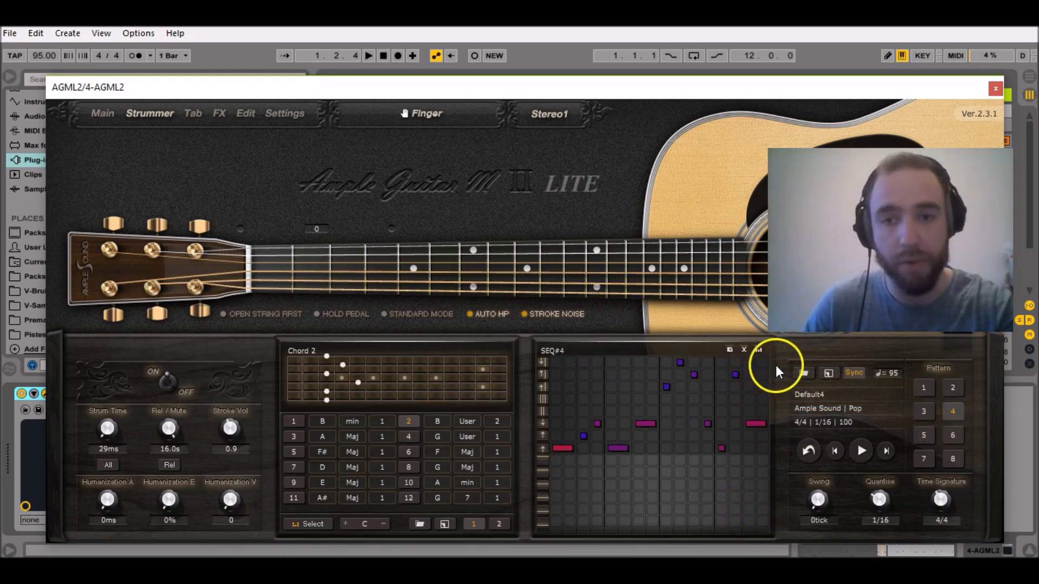
click(730, 350)
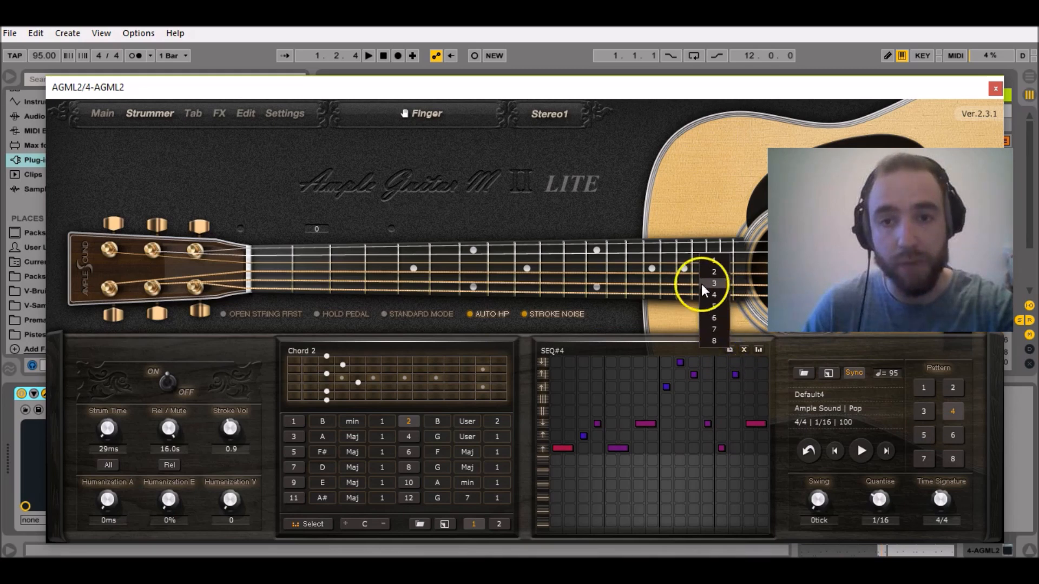
click(716, 271)
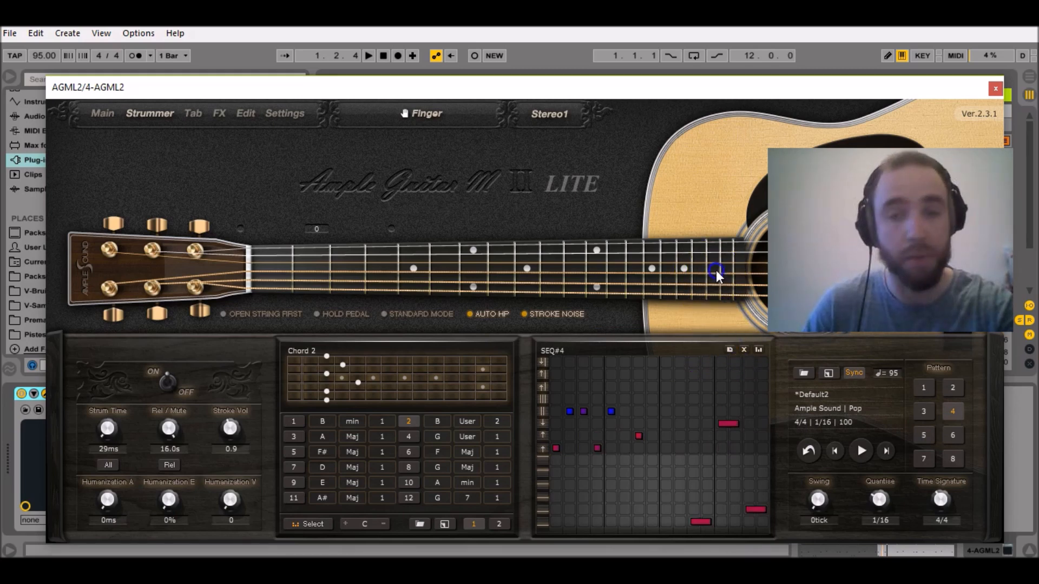
In pattern 4, raise the C4 strums' velocities, about 95 at step 4, and extend the step 7 D4 strum through step 10 at velocity 127.
drag(557, 450, 560, 440)
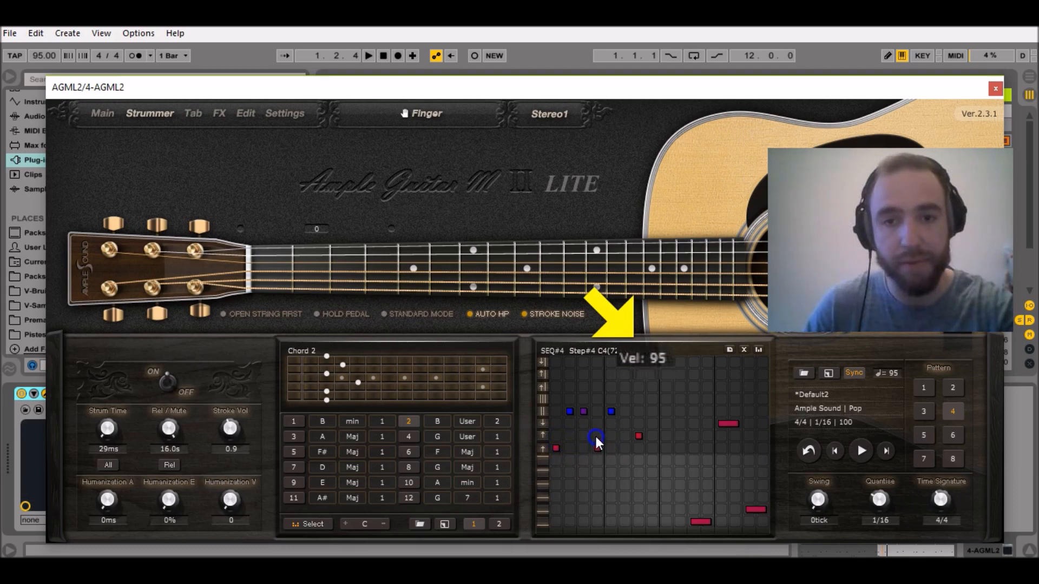
click(636, 439)
drag(641, 438, 686, 413)
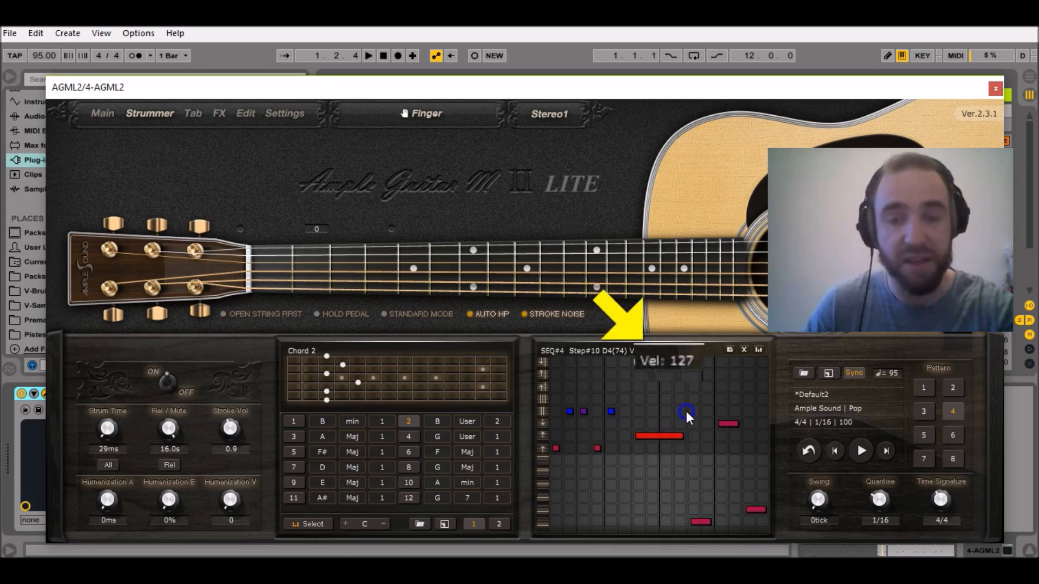
click(686, 423)
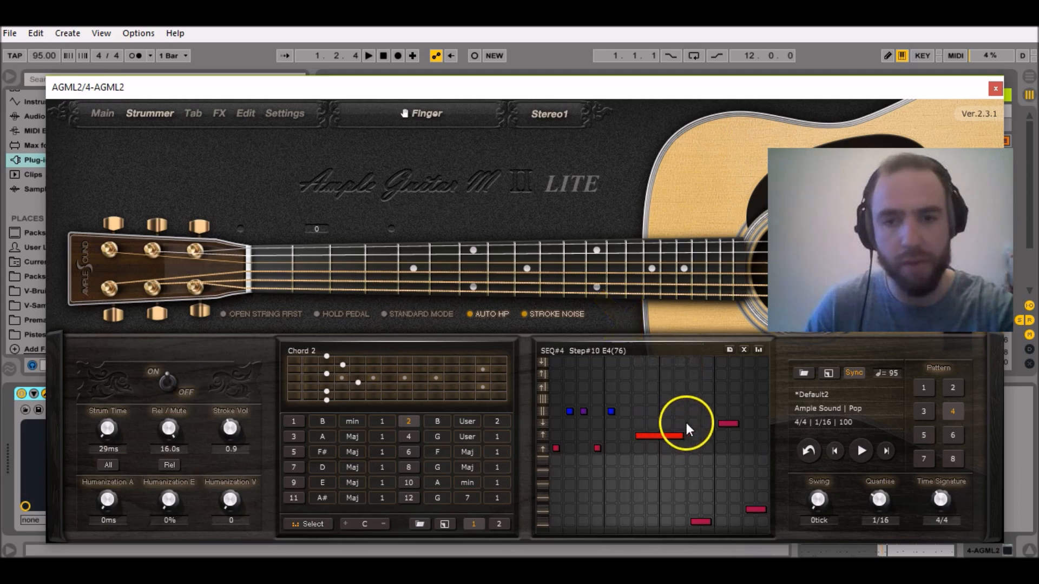
Raise the velocities of pattern 4's last three strums, with the D3 strum at about 120, and close the guitar plug-in window.
drag(706, 520, 706, 498)
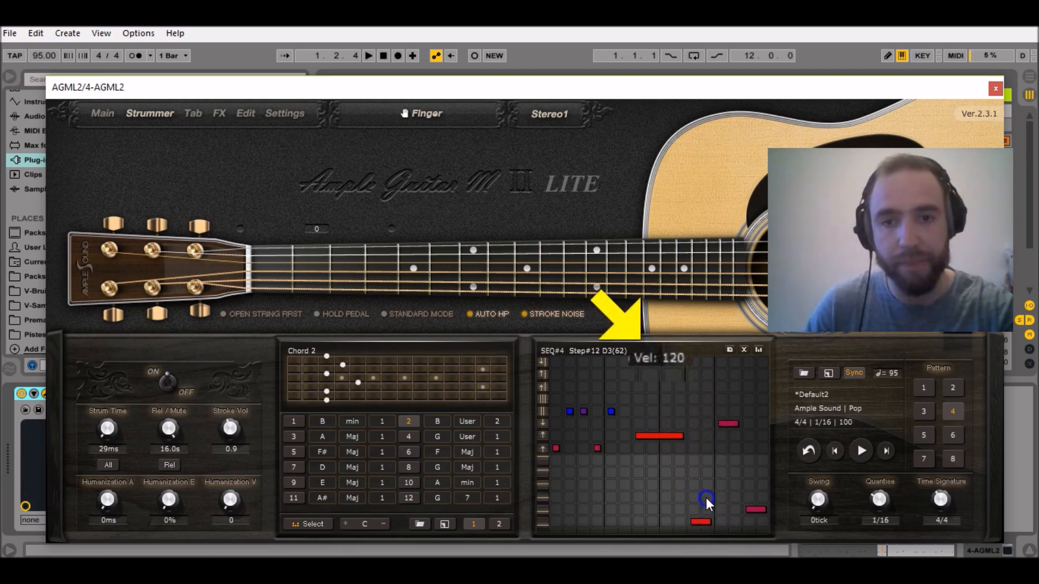
drag(738, 423, 741, 318)
drag(760, 509, 758, 485)
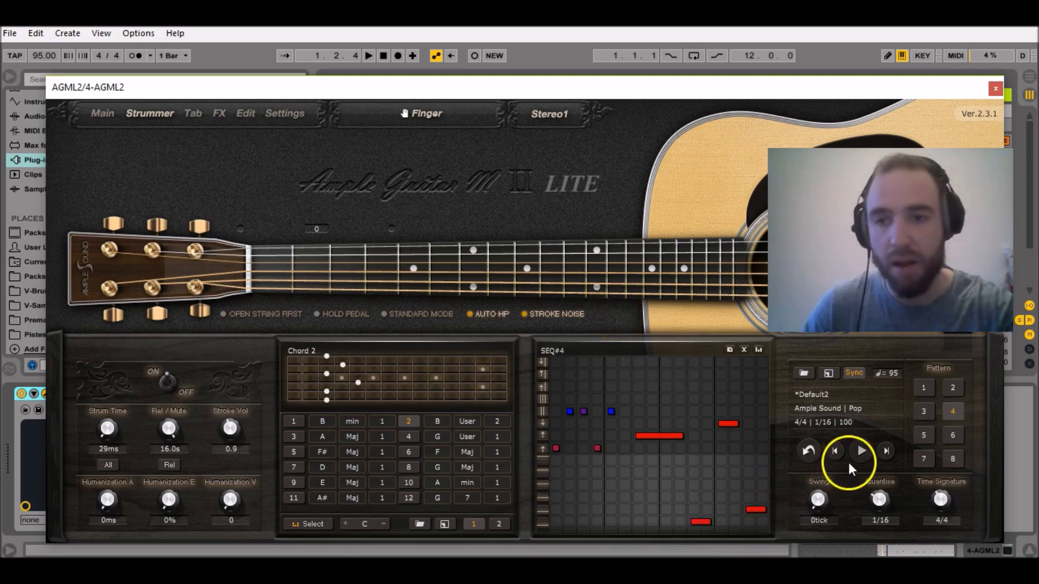
click(996, 88)
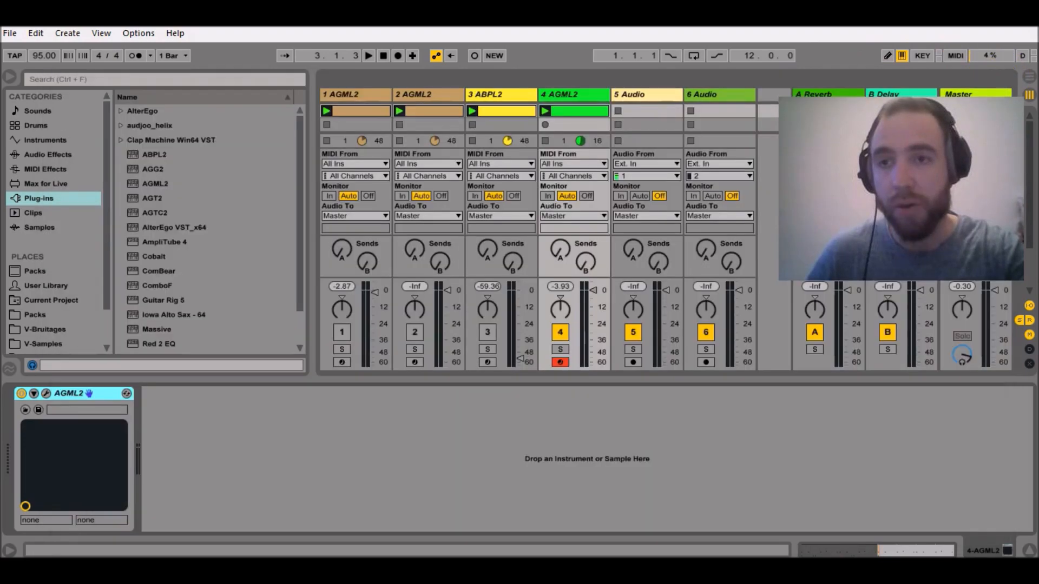
Open the track 4 clip and move the C3 notes in bars 5 and 7 up to D#3.
double_click(595, 115)
drag(655, 255, 677, 314)
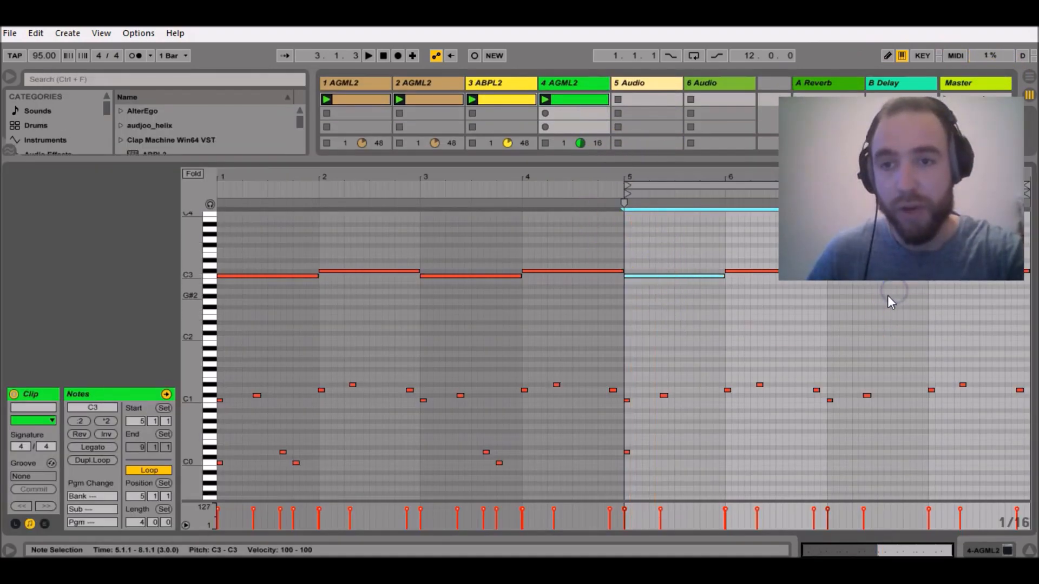
drag(634, 274, 626, 257)
Select the C#3 notes in bars 6 and 8 and move them up to F#3.
click(767, 270)
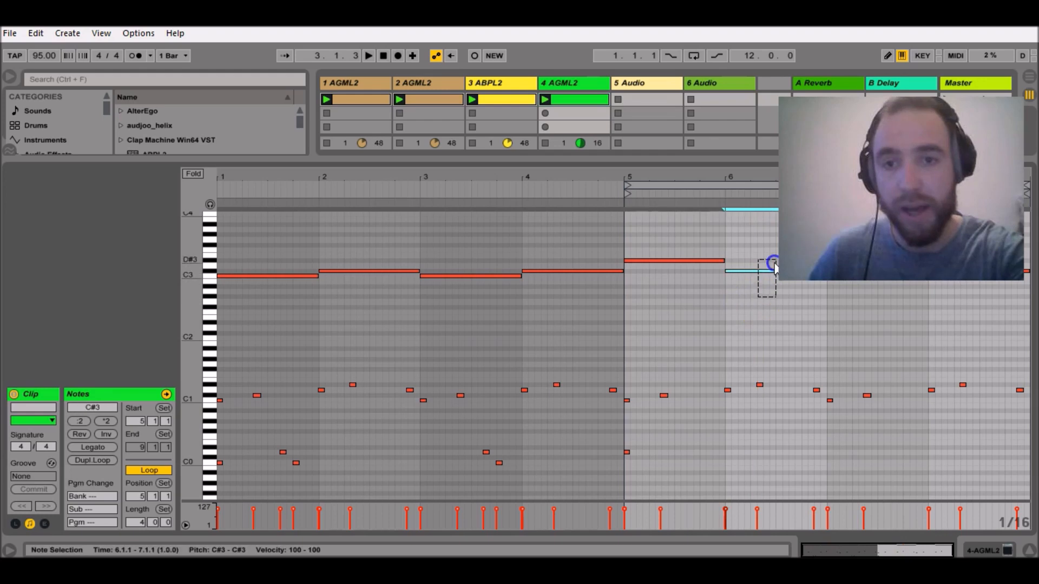
shift+click(966, 282)
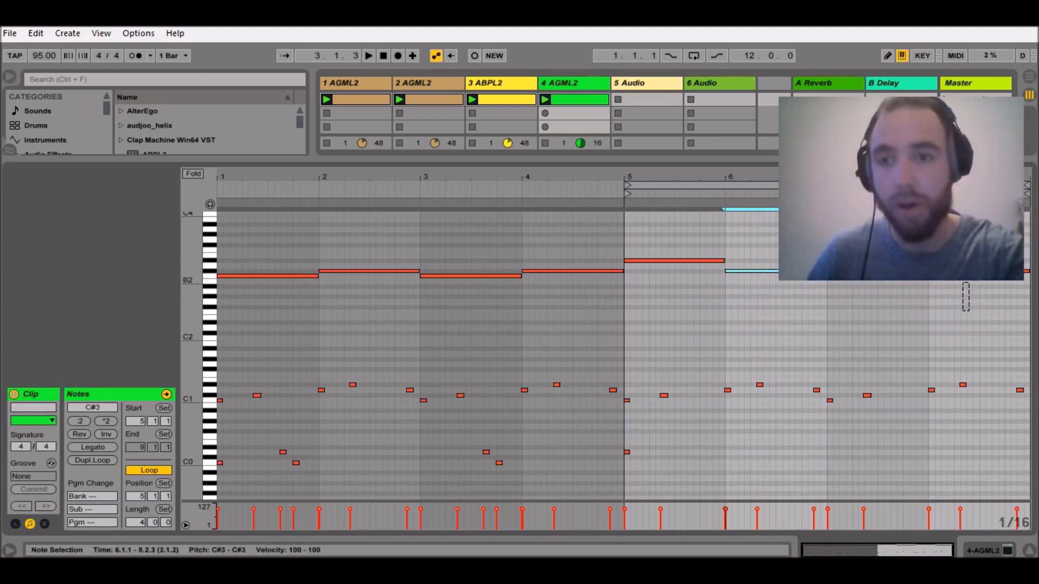
key(Up)
key(Up)
drag(745, 268, 735, 241)
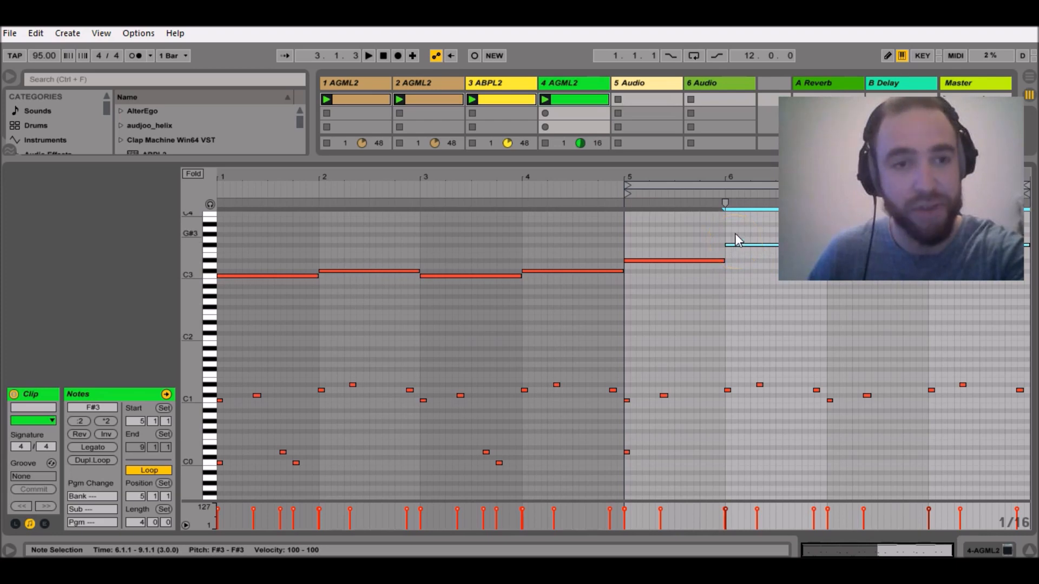
drag(734, 230, 731, 242)
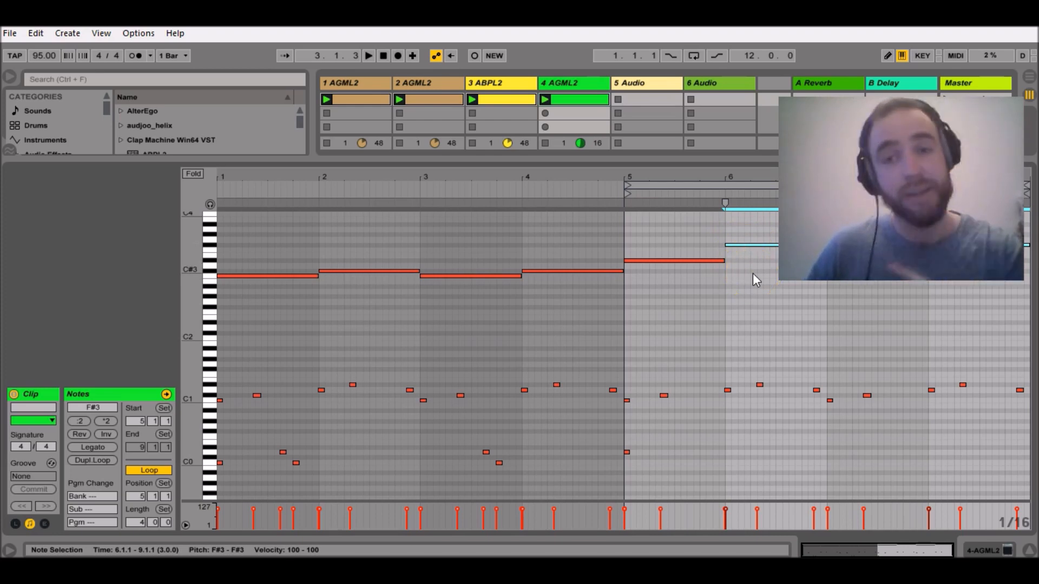
Extend the clip's loop back to start at 4.1.1 with a five-bar length, and move the C#3 note in bar 4 up to G#3.
drag(630, 189, 525, 189)
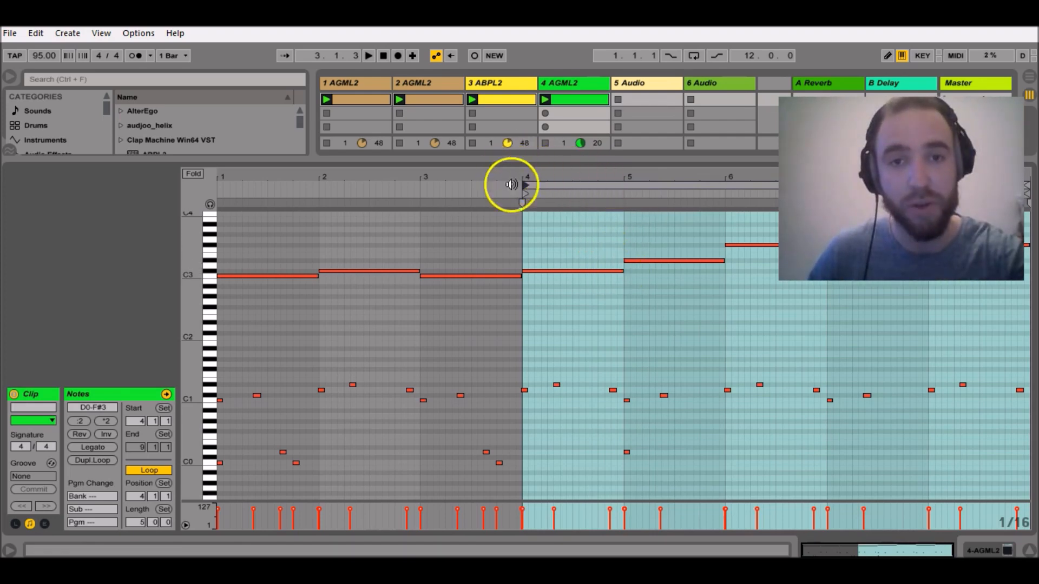
click(573, 271)
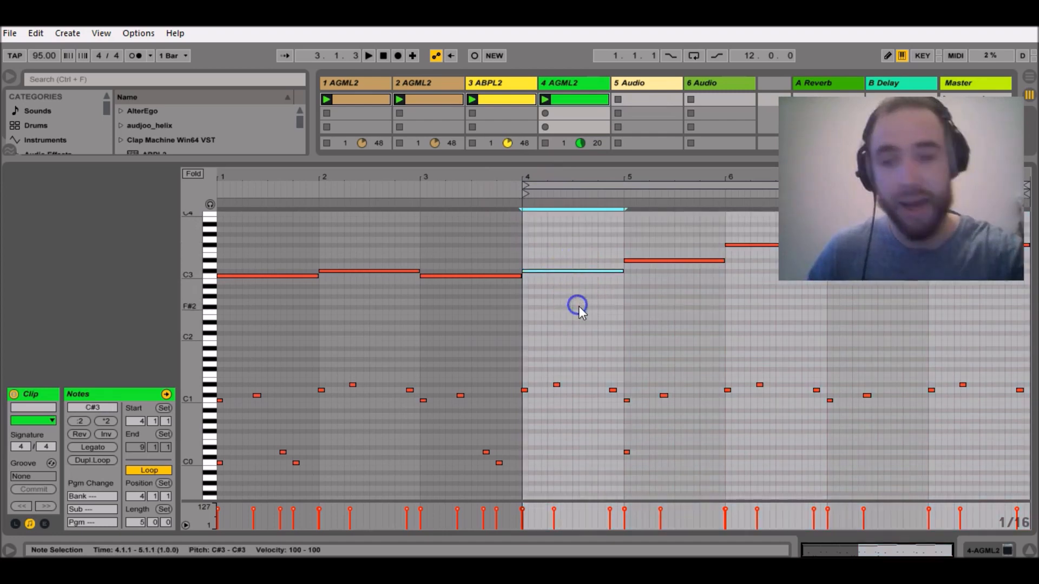
drag(569, 272, 562, 235)
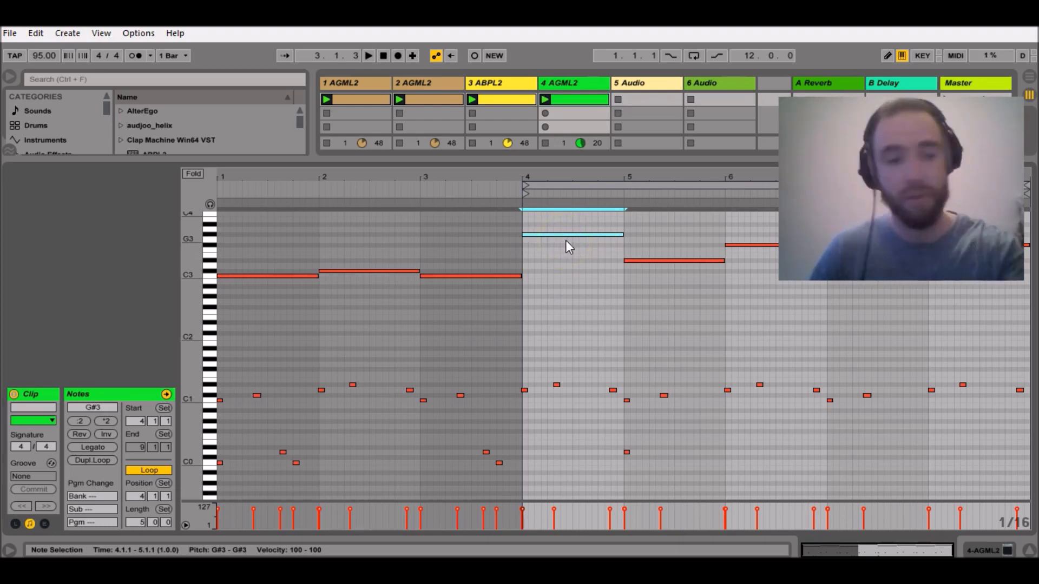
Reopen the track 4 guitar plug-in, switch to pattern 5 and copy pattern 2 into it.
key(shift+Tab)
click(46, 393)
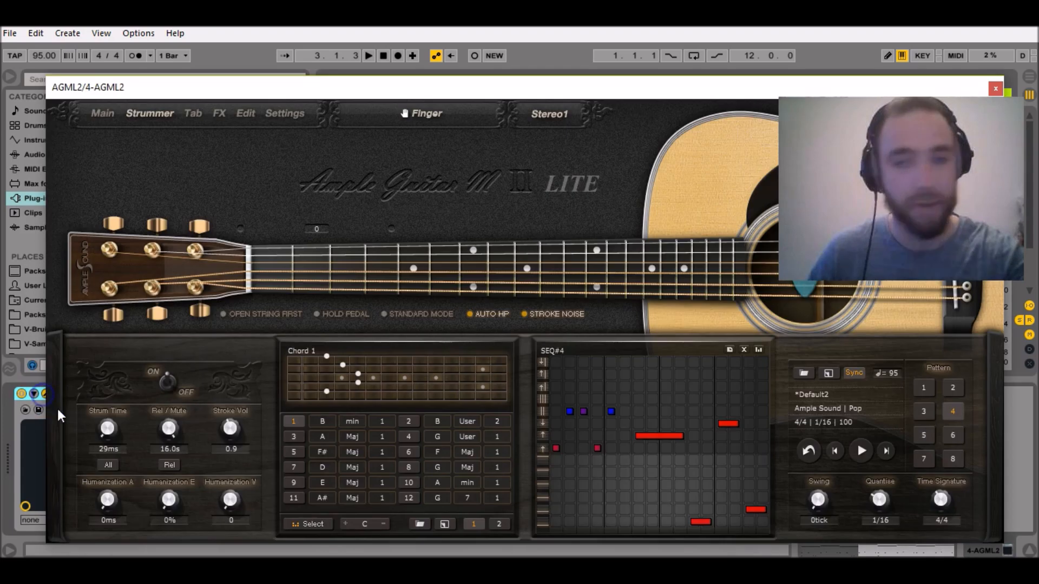
click(924, 437)
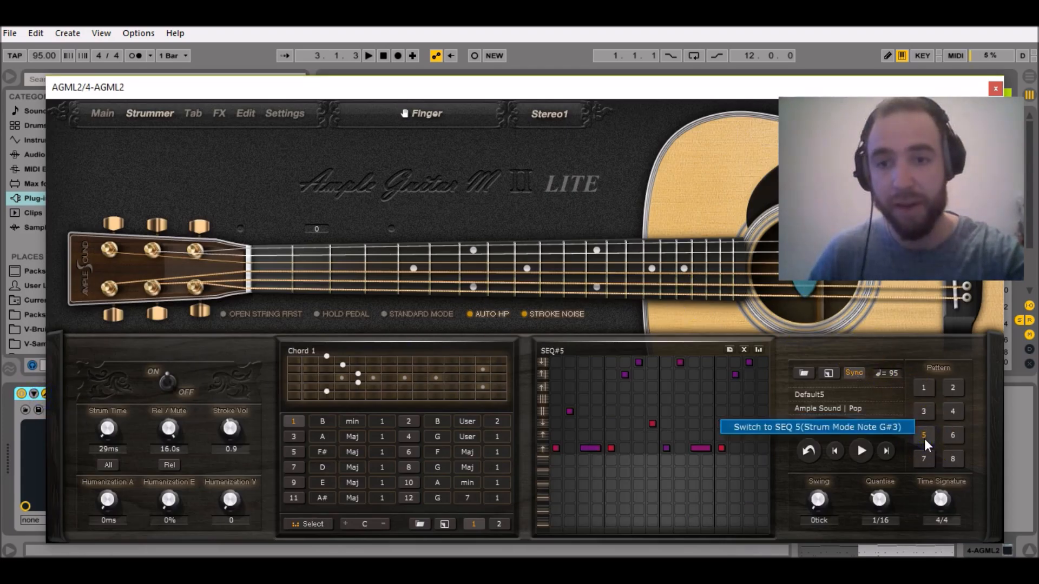
click(730, 349)
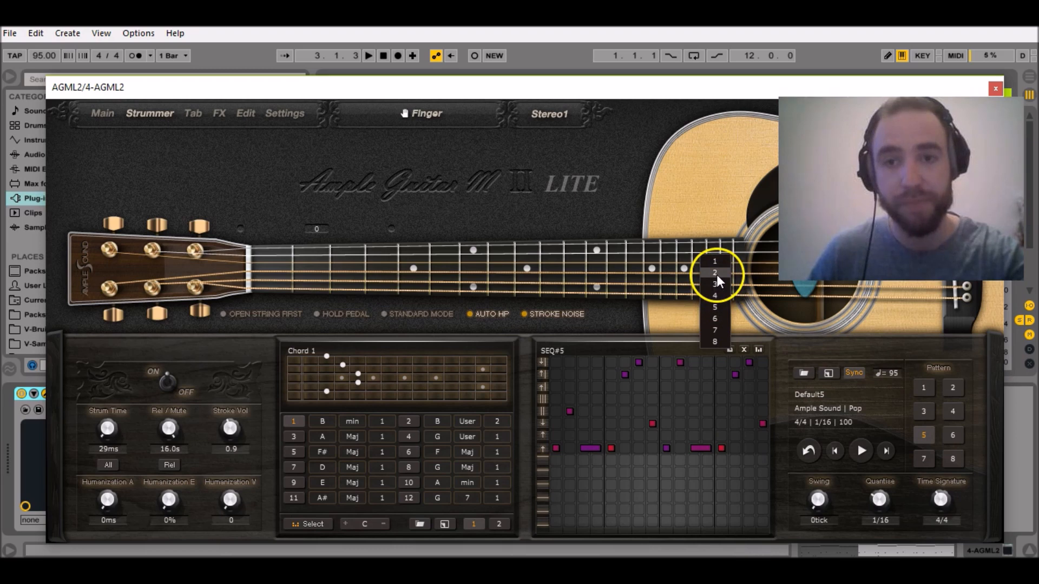
click(717, 274)
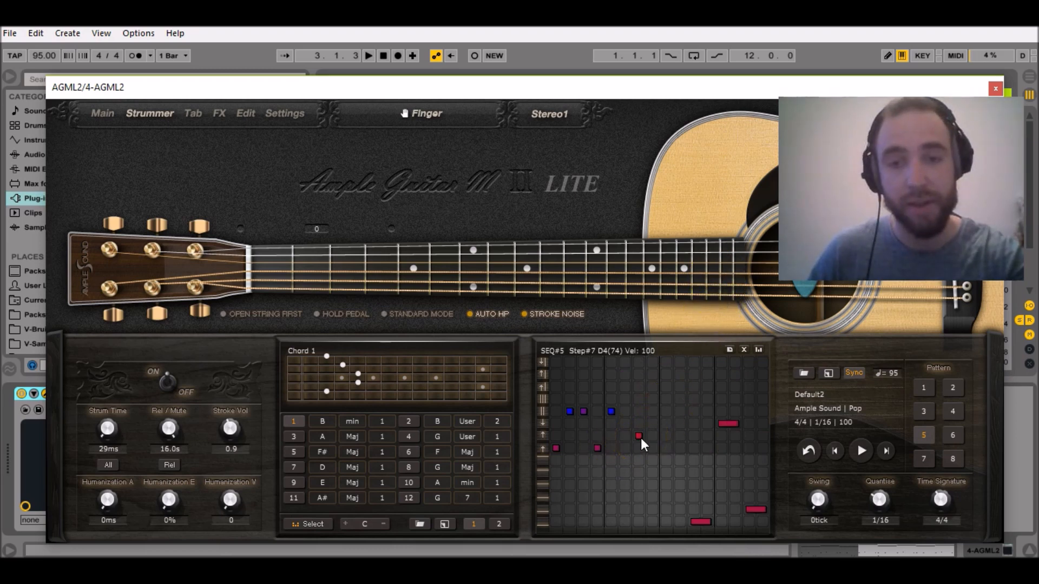
Delete the E4, D3 and E3 strums in steps 11 to 16 of pattern 5.
click(728, 424)
click(696, 521)
click(754, 509)
Extend pattern 5's D4 strum from step 7 through step 16 and set its velocity to 120.
click(654, 443)
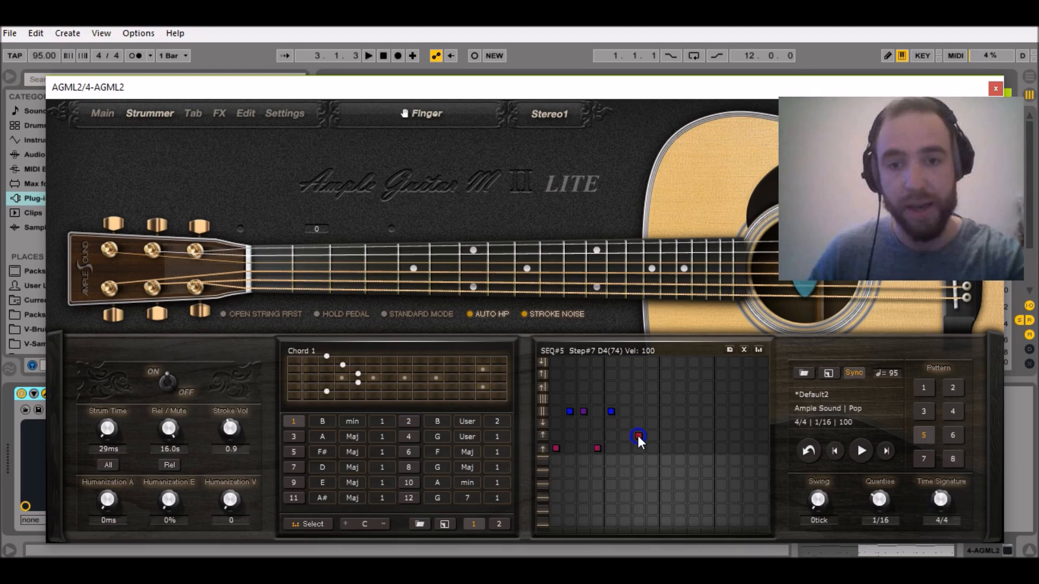
drag(638, 436, 712, 434)
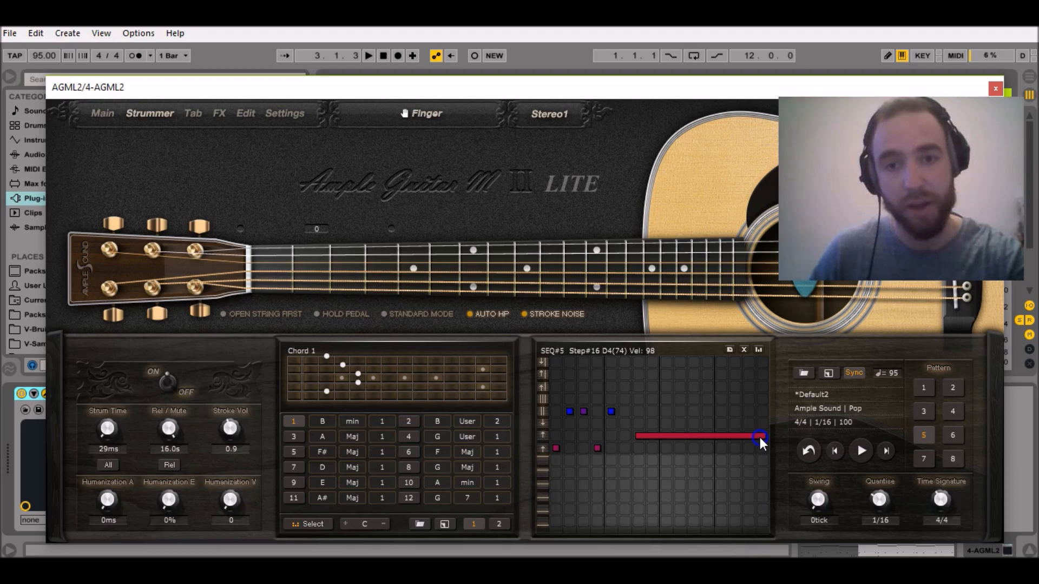
drag(759, 438, 759, 433)
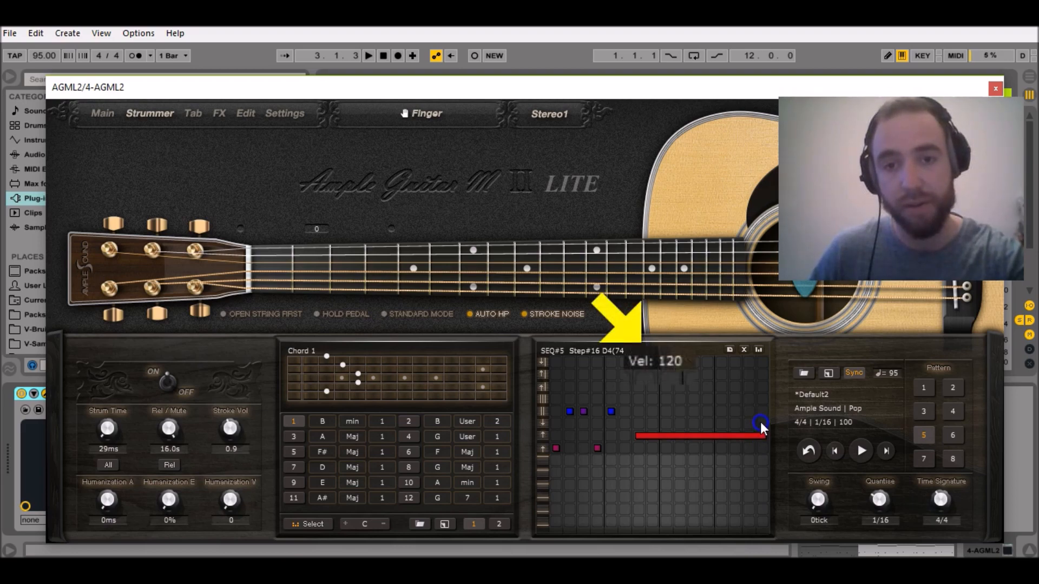
drag(733, 440, 744, 435)
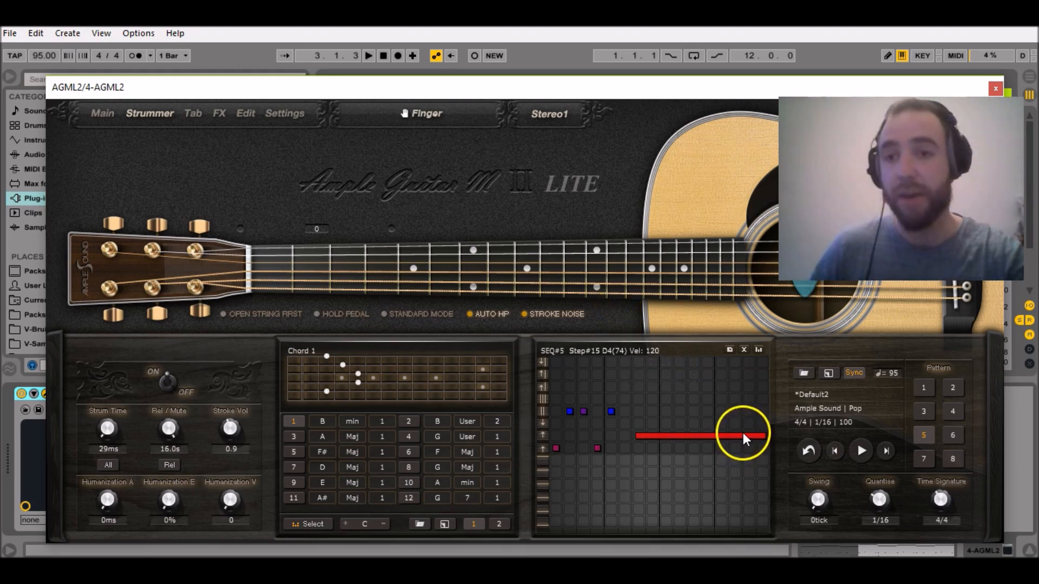